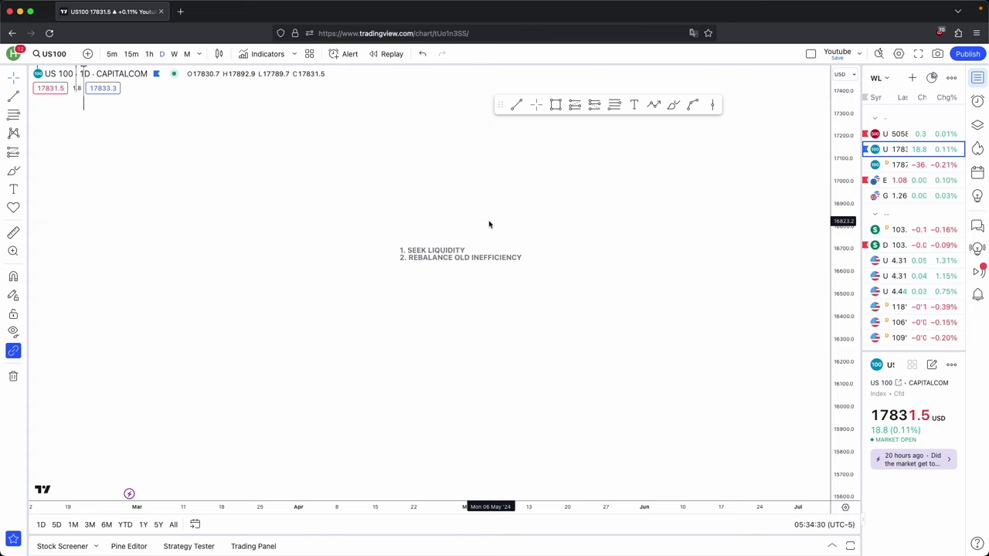
Start a bar replay of the US100 daily chart from late December 2023.
{"action": "scroll", "coordinate": [488, 224], "scroll_direction": "left", "scroll_amount": 10}
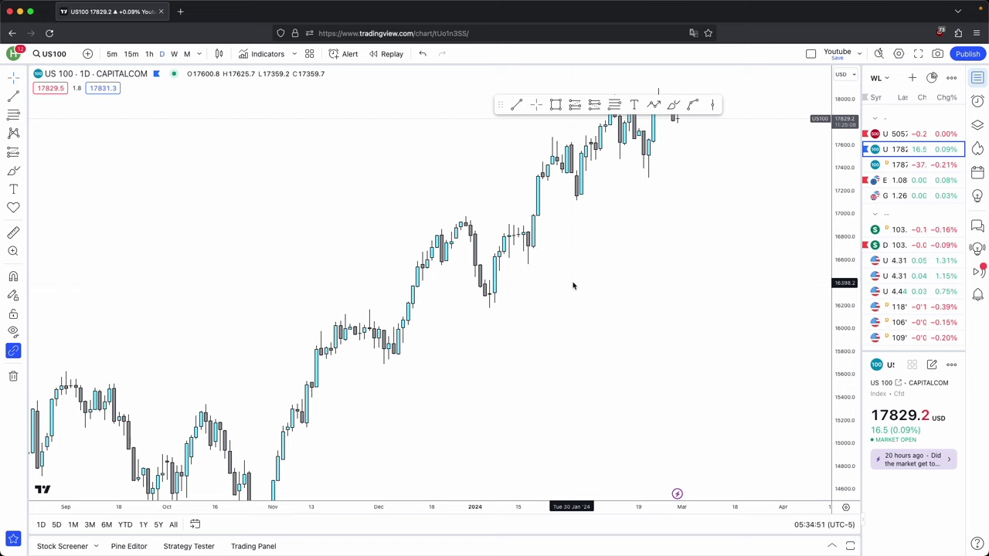
{"action": "scroll", "coordinate": [573, 285], "scroll_direction": "right", "scroll_amount": 3}
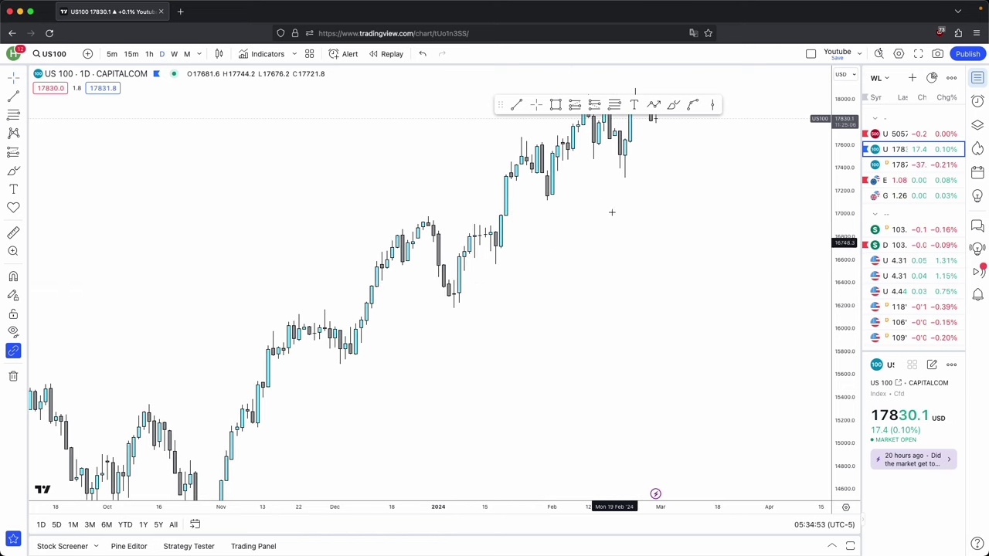
{"action": "left_click_drag", "start_coordinate": [503, 265], "coordinate": [513, 361]}
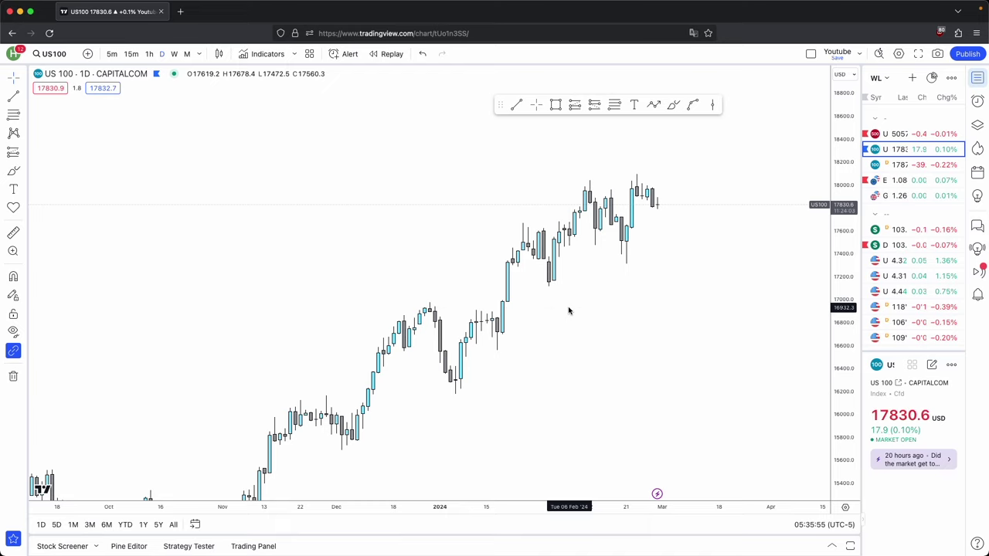
{"action": "left_click_drag", "start_coordinate": [568, 310], "coordinate": [234, 499]}
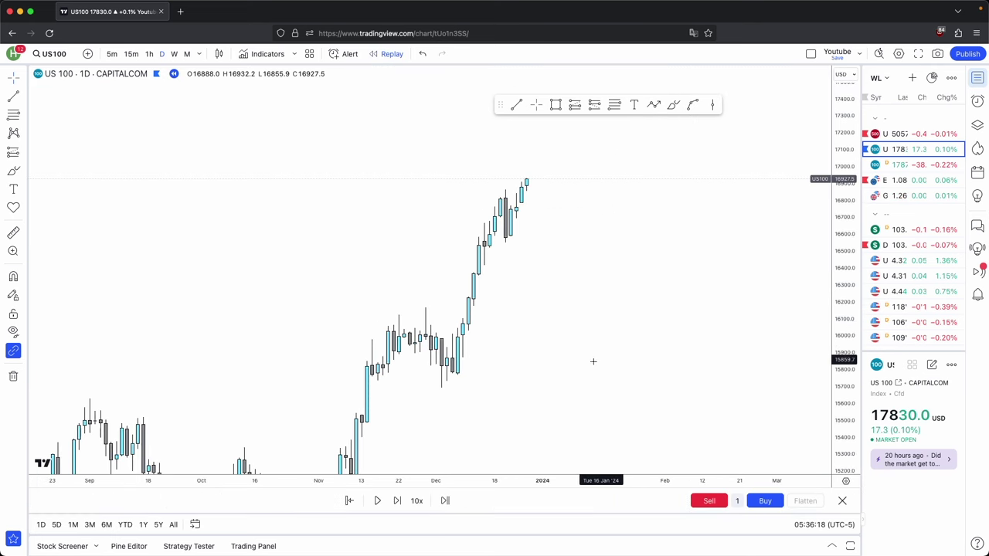
Draw a Fibonacci retracement from the early-December 2023 swing low up to the latest candle's high.
{"action": "left_click_drag", "start_coordinate": [667, 168], "coordinate": [634, 167]}
{"action": "left_click", "coordinate": [617, 106]}
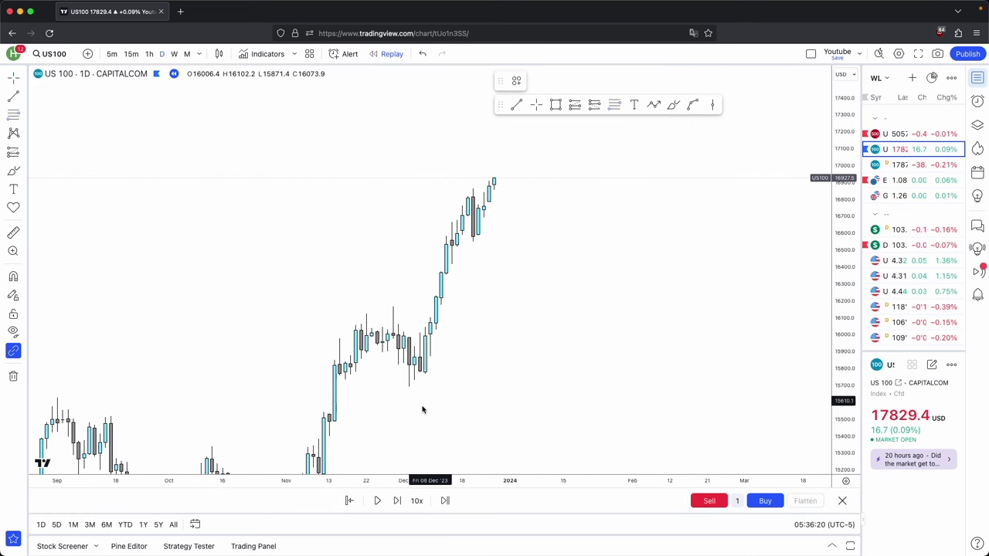
{"action": "left_click", "coordinate": [409, 389], "text": "super"}
{"action": "left_click", "coordinate": [495, 175], "text": "super"}
{"action": "left_click", "coordinate": [688, 212]}
Draw a rectangle over the price gap from 16232.0 to 16356.2 near the retracement's midpoint and extend it beyond the latest candle.
{"action": "scroll", "coordinate": [657, 220], "scroll_direction": "up", "scroll_amount": 1}
{"action": "left_click_drag", "start_coordinate": [631, 230], "coordinate": [642, 211]}
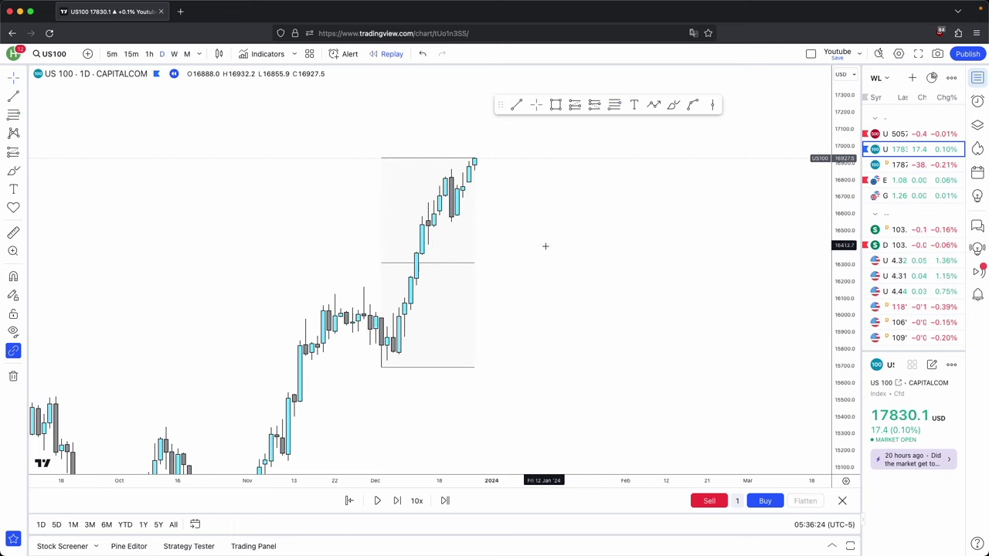
{"action": "left_click_drag", "start_coordinate": [543, 245], "coordinate": [554, 242]}
{"action": "scroll", "coordinate": [549, 243], "scroll_direction": "up", "scroll_amount": 1}
{"action": "left_click", "coordinate": [555, 105]}
{"action": "left_click", "coordinate": [410, 273], "text": "super"}
{"action": "left_click", "coordinate": [421, 264]}
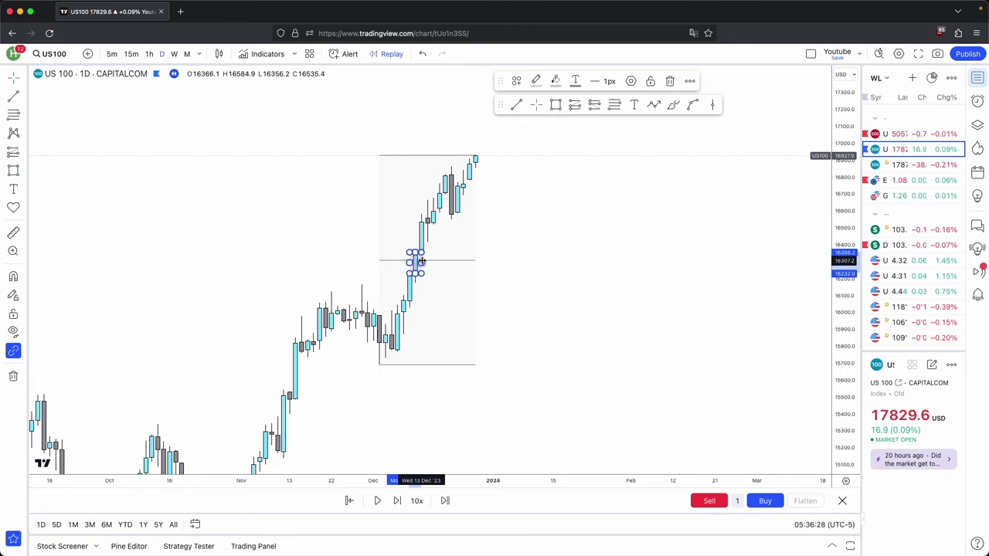
{"action": "left_click_drag", "start_coordinate": [422, 262], "coordinate": [584, 263]}
Draw a second rectangle over the smaller gap just below, about 16105 to 16170, matching the first one's far end.
{"action": "left_click", "coordinate": [575, 220]}
{"action": "left_click", "coordinate": [555, 105]}
{"action": "mouse_move", "coordinate": [407, 285]}
{"action": "left_mouse_down"}
{"action": "mouse_move", "coordinate": [645, 295]}
{"action": "mouse_move", "coordinate": [584, 295]}
{"action": "left_mouse_up"}
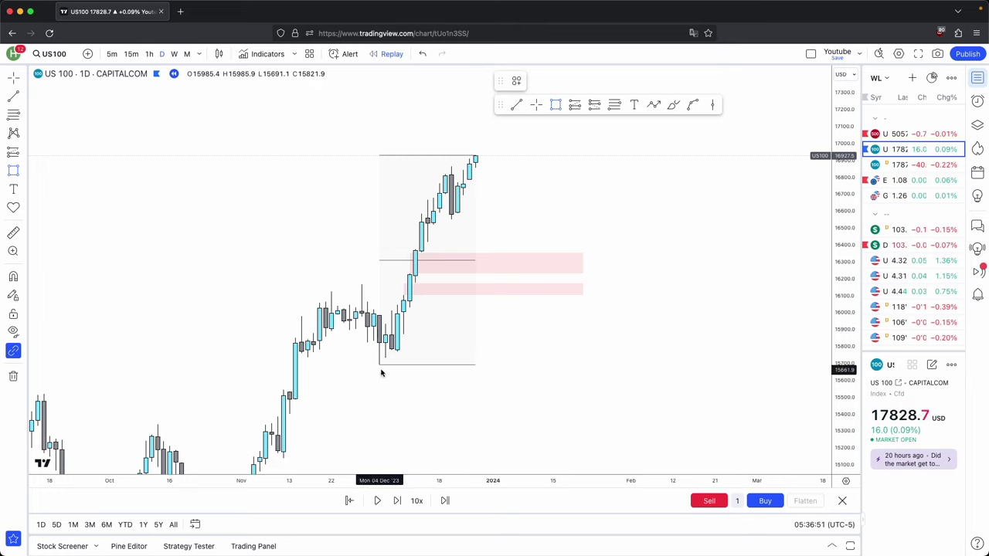
Draw a horizontal trend line from the late-November swing high to the candle that breaks above it.
{"action": "left_click", "coordinate": [517, 104]}
{"action": "left_click", "coordinate": [361, 285]}
{"action": "left_click", "coordinate": [404, 286]}
{"action": "left_click", "coordinate": [517, 82]}
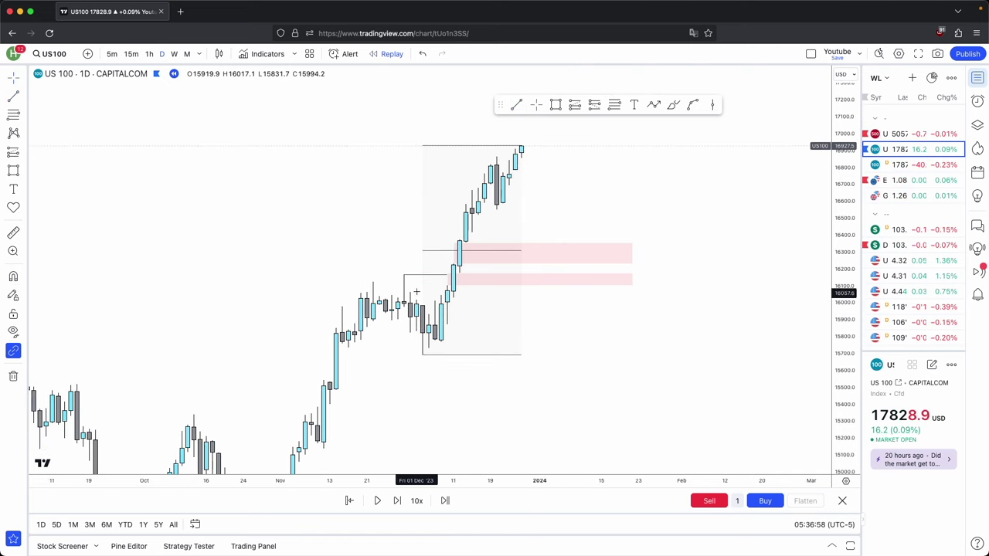
Examine the price history before the December rally and the position of the two marked gap zones.
{"action": "left_click_drag", "start_coordinate": [707, 351], "coordinate": [717, 320]}
{"action": "scroll", "coordinate": [717, 320], "scroll_direction": "down", "scroll_amount": 5}
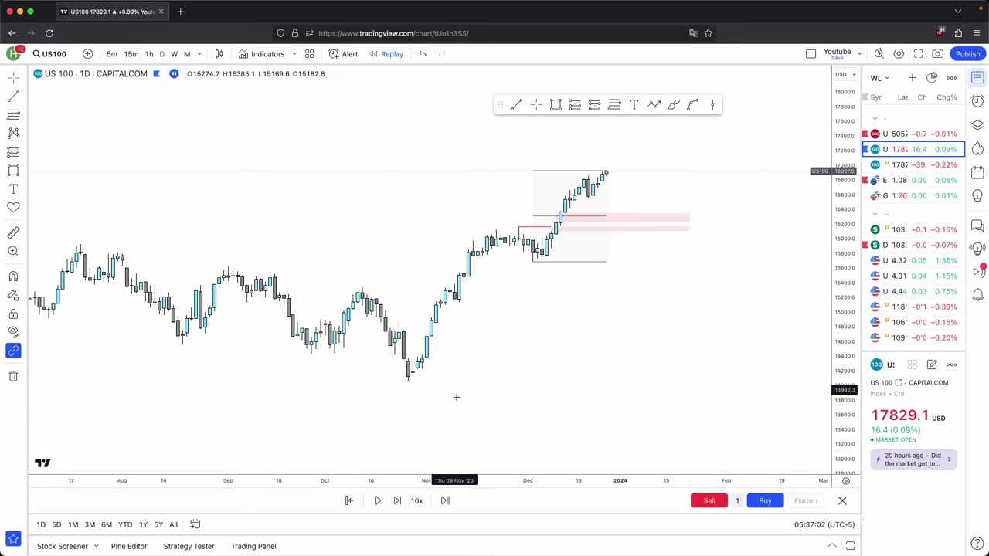
{"action": "scroll", "coordinate": [765, 258], "scroll_direction": "up", "scroll_amount": 5}
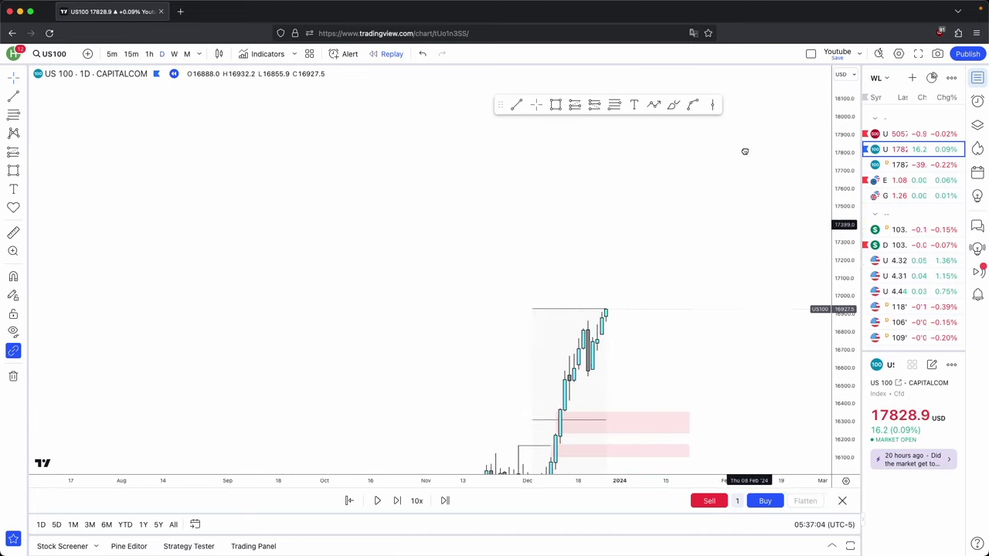
{"action": "left_click_drag", "start_coordinate": [677, 392], "coordinate": [706, 314]}
{"action": "scroll", "coordinate": [713, 306], "scroll_direction": "up", "scroll_amount": 3}
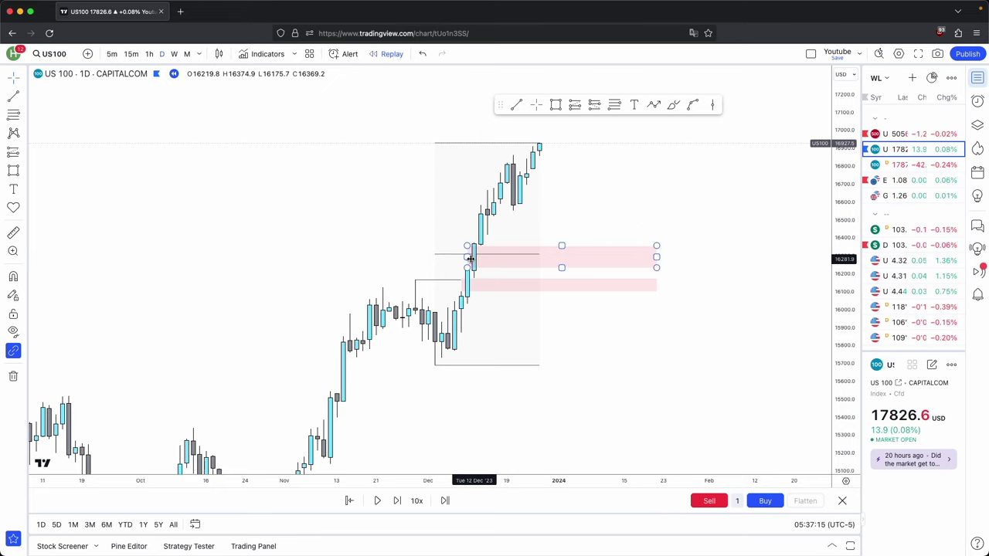
{"action": "right_click", "coordinate": [663, 196]}
{"action": "left_click", "coordinate": [659, 198]}
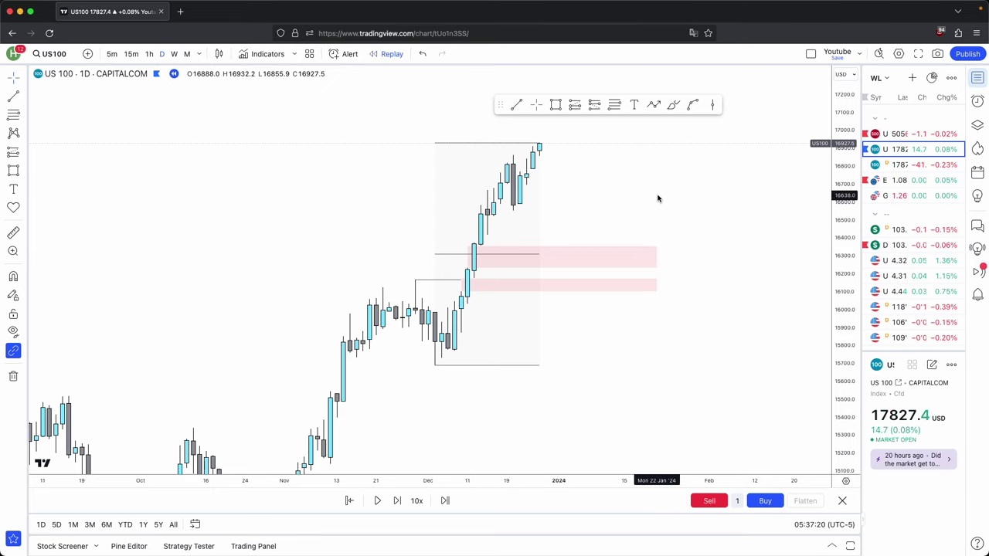
{"action": "left_click_drag", "start_coordinate": [651, 199], "coordinate": [607, 198]}
{"action": "scroll", "coordinate": [509, 327], "scroll_direction": "up", "scroll_amount": 1}
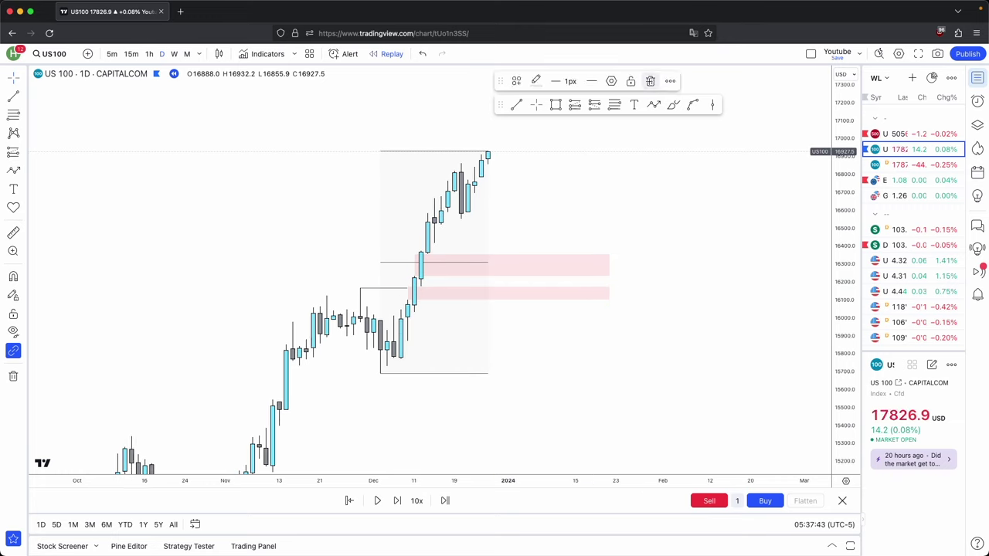
Draw an arrow from the latest candle down into the upper gap zone and give it a dark line colour.
{"action": "left_click", "coordinate": [656, 108]}
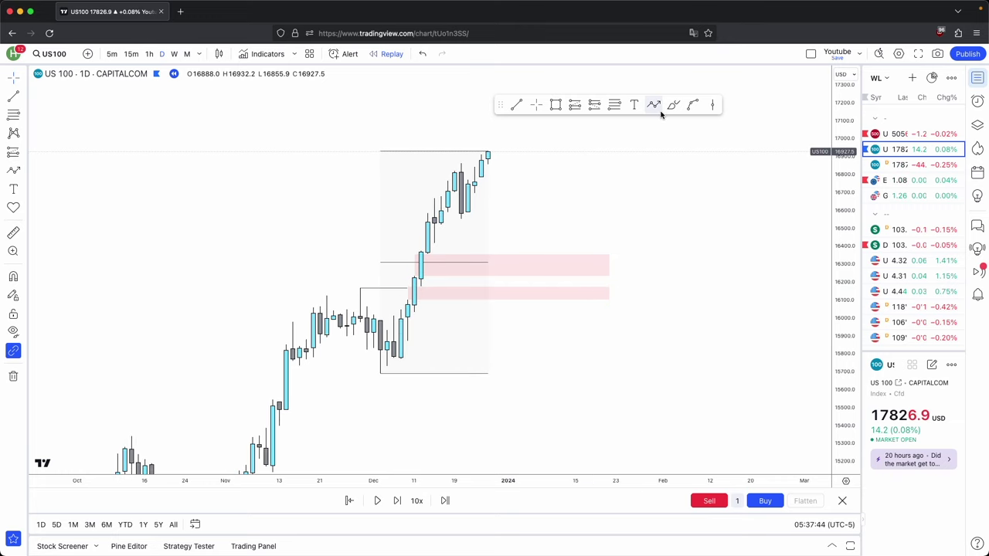
{"action": "left_click", "coordinate": [497, 159]}
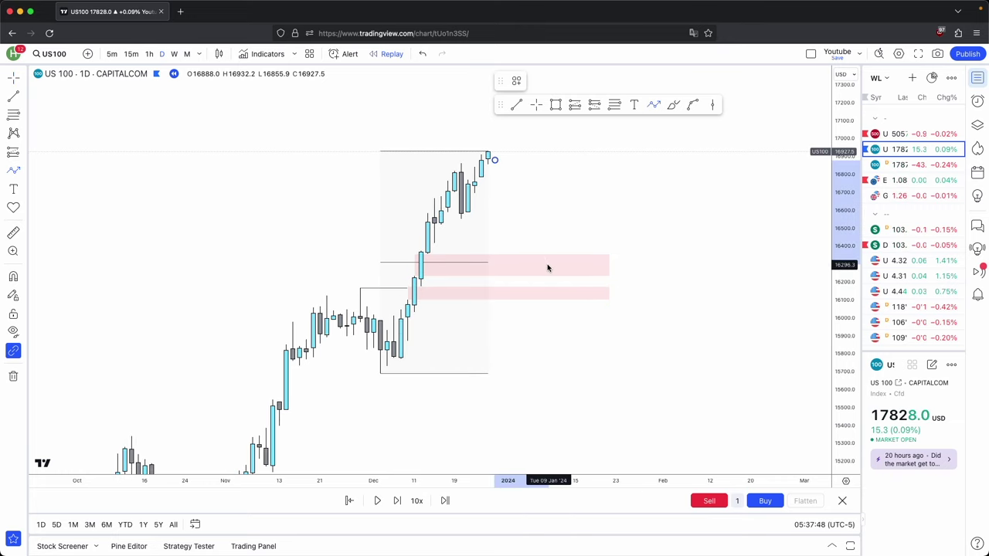
{"action": "left_click", "coordinate": [547, 268]}
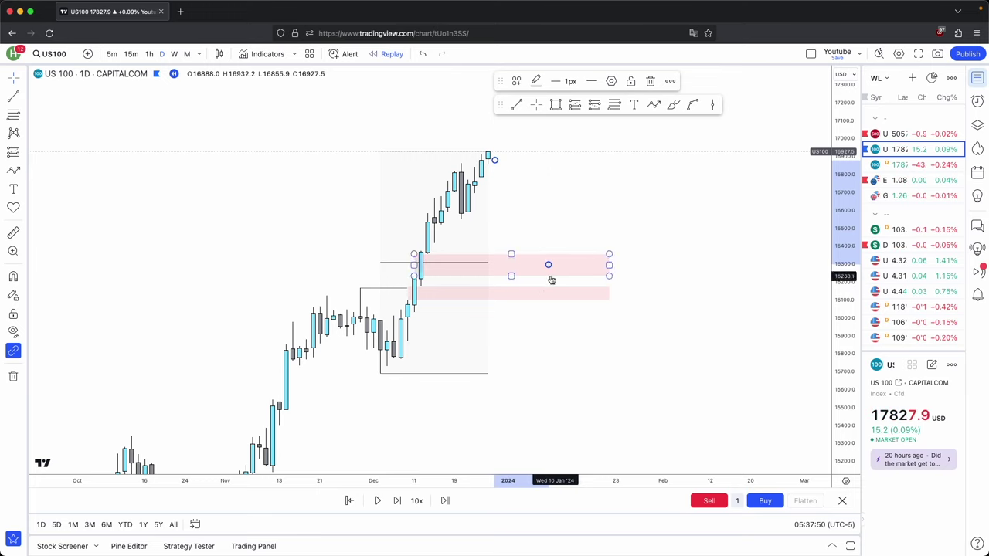
{"action": "left_click", "coordinate": [537, 81]}
{"action": "left_click", "coordinate": [644, 104]}
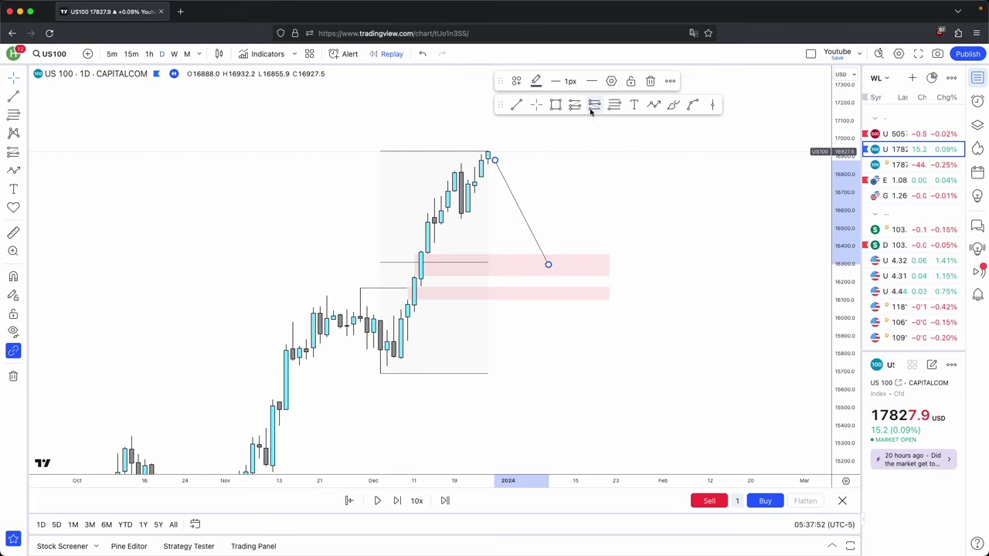
{"action": "left_click_drag", "start_coordinate": [608, 191], "coordinate": [576, 246]}
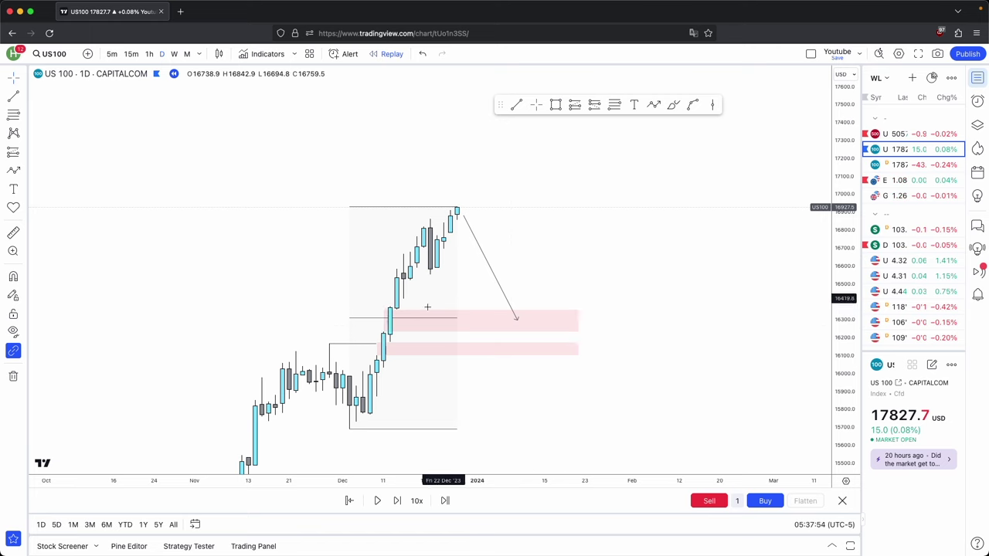
Draw a second arrow rising from the upper gap zone to about 17000, above the recent high.
{"action": "scroll", "coordinate": [486, 322], "scroll_direction": "down", "scroll_amount": 3}
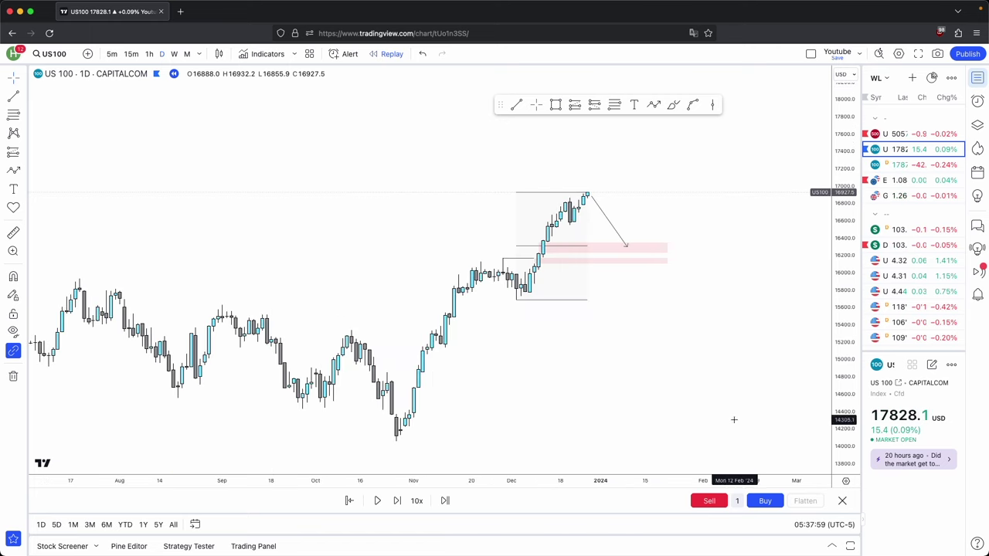
{"action": "scroll", "coordinate": [402, 327], "scroll_direction": "up", "scroll_amount": 1}
{"action": "scroll", "coordinate": [680, 224], "scroll_direction": "up", "scroll_amount": 2}
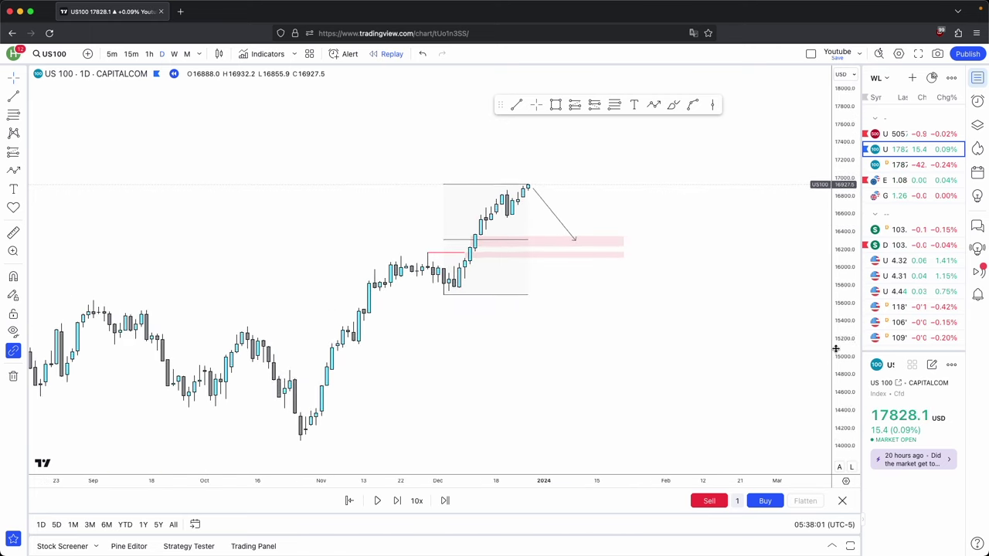
{"action": "scroll", "coordinate": [718, 324], "scroll_direction": "up", "scroll_amount": 3}
{"action": "left_click", "coordinate": [556, 282]}
{"action": "left_click", "coordinate": [591, 144]}
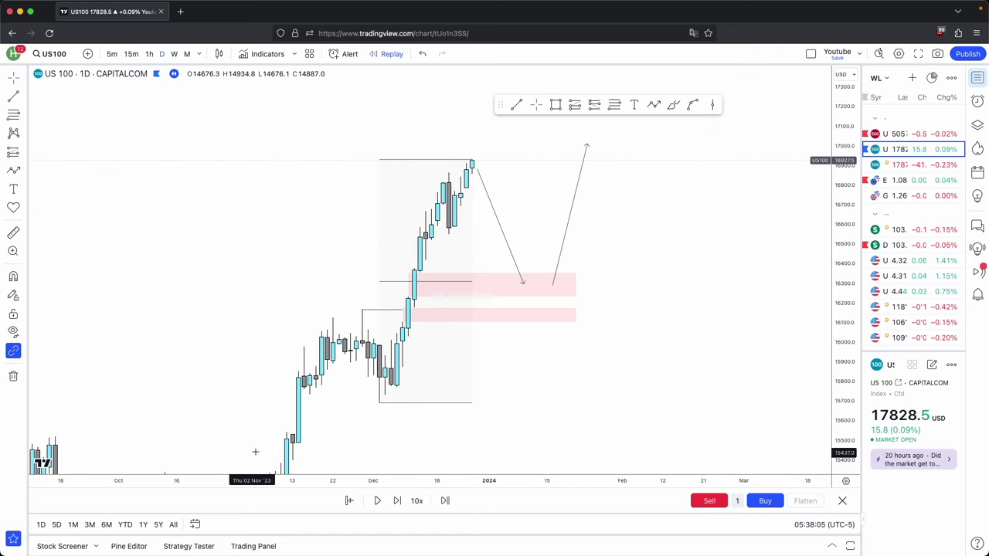
Advance the replay candle by candle until price drops into the upper gap zone.
{"action": "left_click", "coordinate": [563, 281]}
{"action": "left_click_drag", "start_coordinate": [599, 290], "coordinate": [535, 279]}
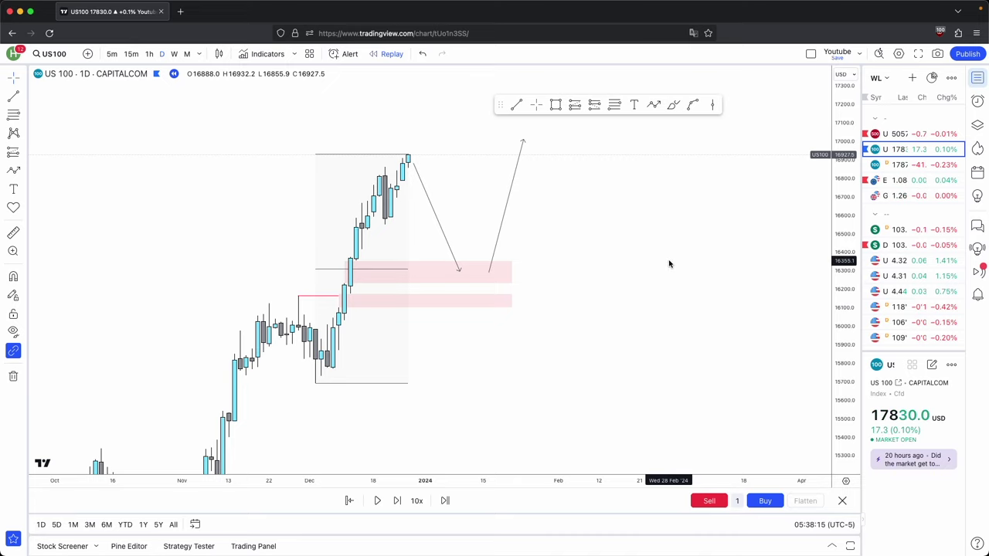
{"action": "scroll", "coordinate": [552, 228], "scroll_direction": "left", "scroll_amount": 4}
{"action": "left_click", "coordinate": [499, 171]}
{"action": "left_click", "coordinate": [512, 220]}
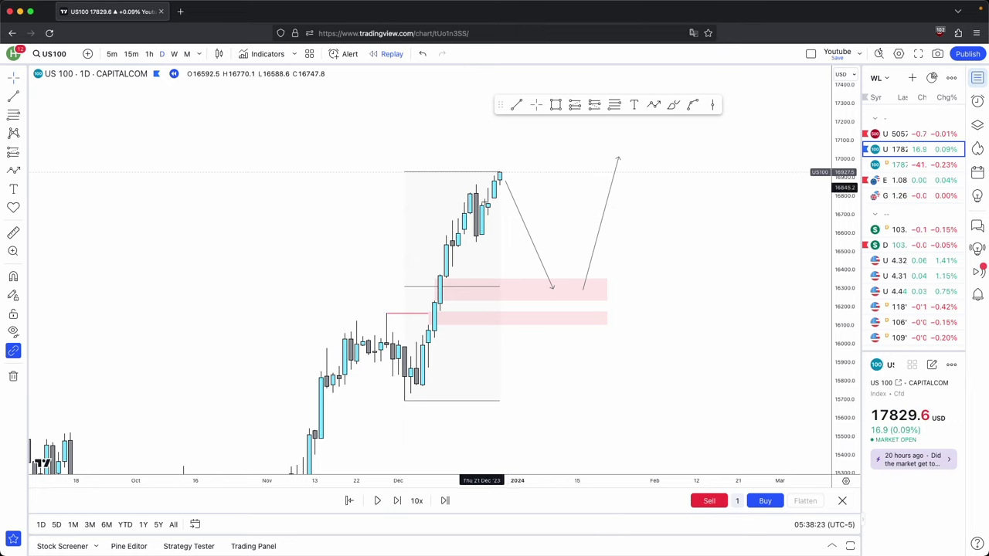
{"action": "left_click", "coordinate": [398, 501]}
{"action": "left_click", "coordinate": [399, 500]}
{"action": "left_click", "coordinate": [399, 501]}
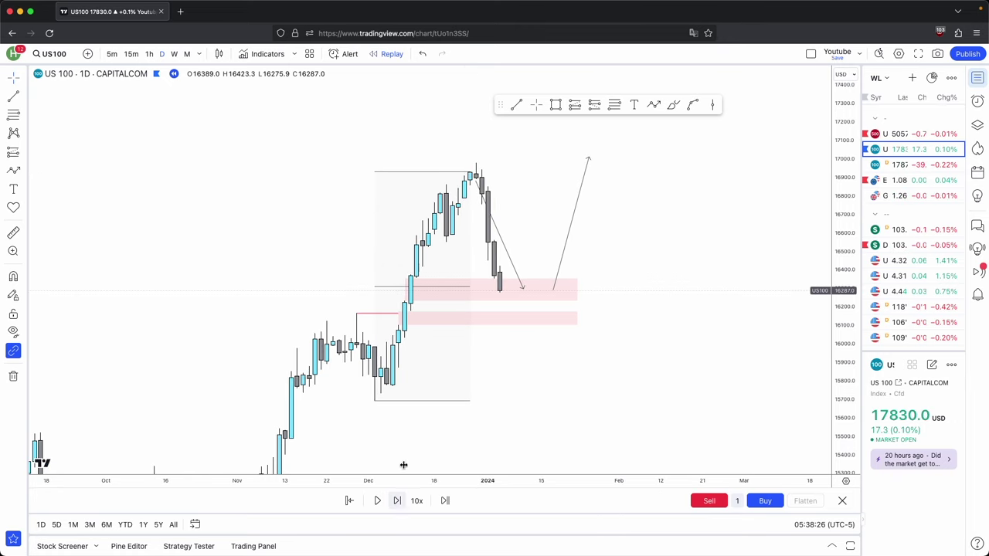
Move the retracement's upper anchor to the new swing high and extend the upper gap zone to late January 2024.
{"action": "left_click", "coordinate": [476, 170]}
{"action": "left_click_drag", "start_coordinate": [477, 170], "coordinate": [474, 162]}
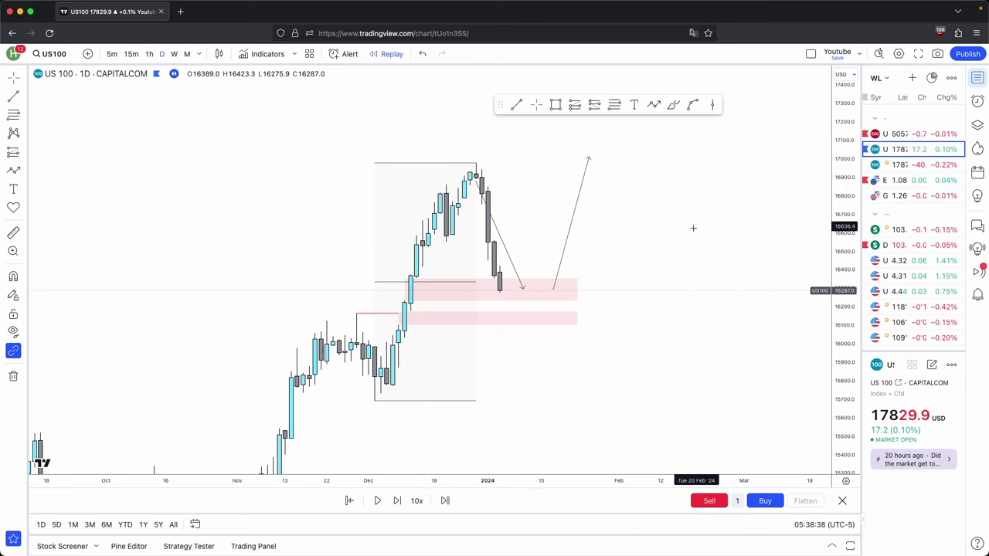
{"action": "left_click_drag", "start_coordinate": [694, 227], "coordinate": [677, 244]}
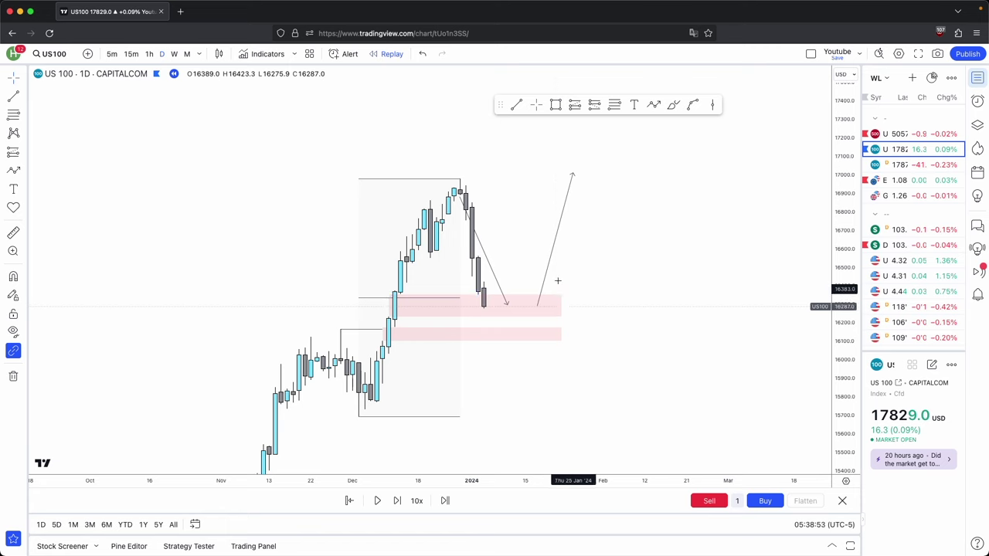
{"action": "left_click_drag", "start_coordinate": [561, 305], "coordinate": [585, 305]}
{"action": "scroll", "coordinate": [492, 304], "scroll_direction": "right", "scroll_amount": 1}
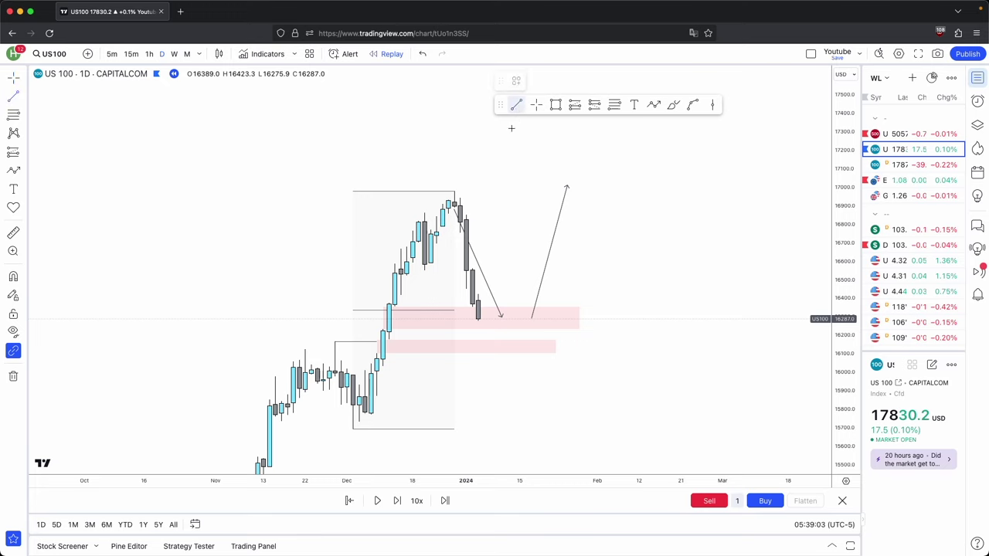
Replace the retracement with a horizontal line labelled "Buyside LQ" from the swing high to 16 January 2024.
{"action": "left_click", "coordinate": [532, 192]}
{"action": "left_click", "coordinate": [517, 81]}
{"action": "left_click", "coordinate": [550, 173]}
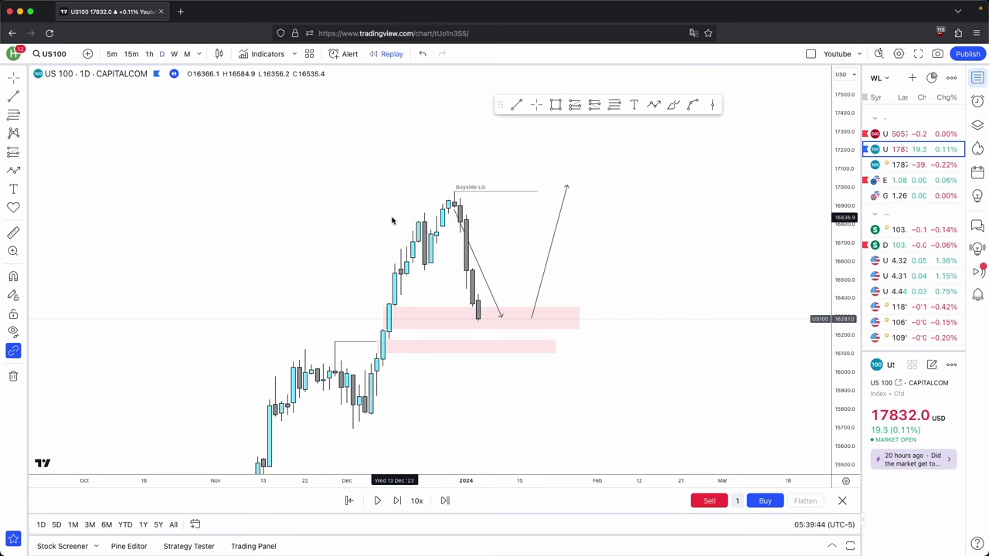
{"action": "mouse_move", "coordinate": [537, 189]}
{"action": "left_mouse_down"}
{"action": "mouse_move", "coordinate": [575, 194]}
{"action": "mouse_move", "coordinate": [529, 193]}
{"action": "left_mouse_up"}
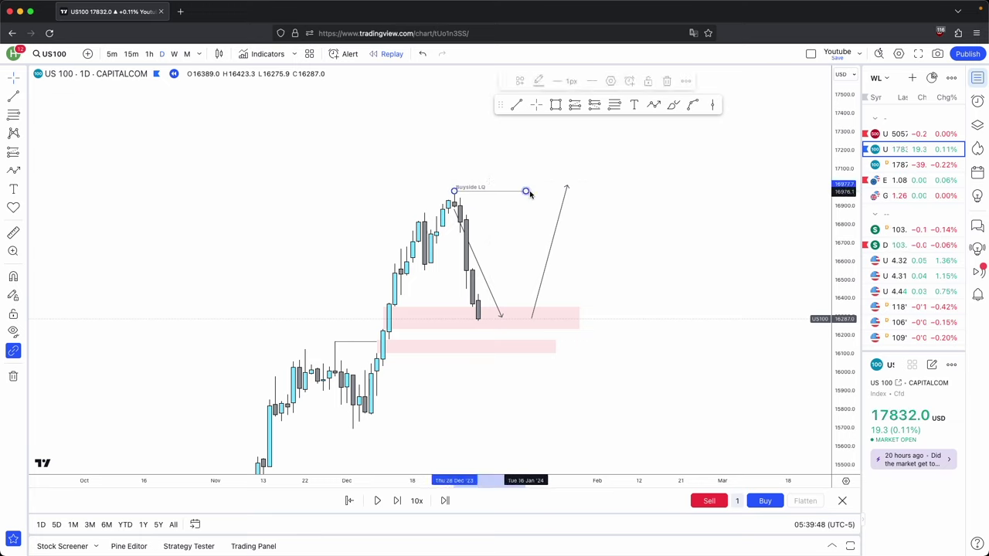
{"action": "left_click", "coordinate": [492, 198]}
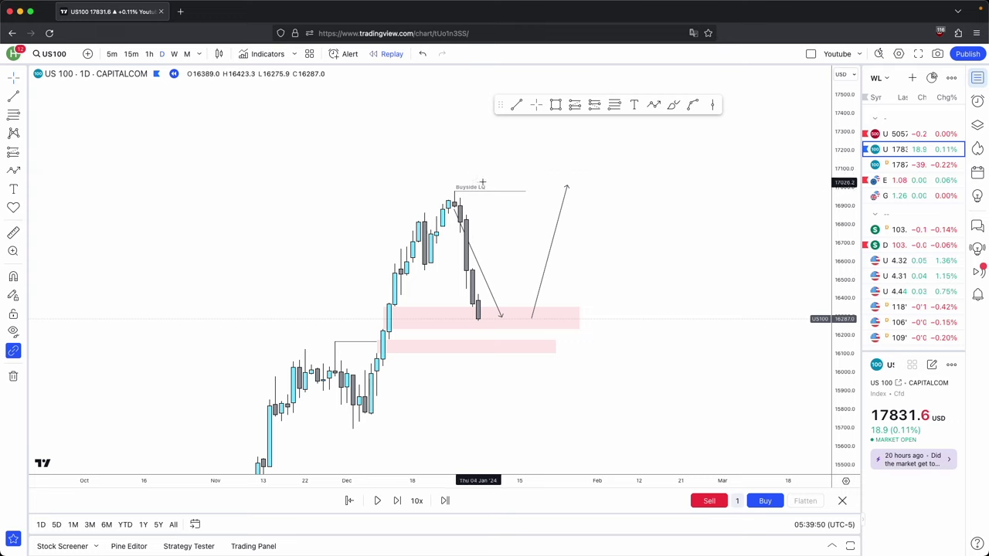
Delete the downward arrow and extend the Buyside LQ line closer to the upward arrow.
{"action": "left_click", "coordinate": [502, 316]}
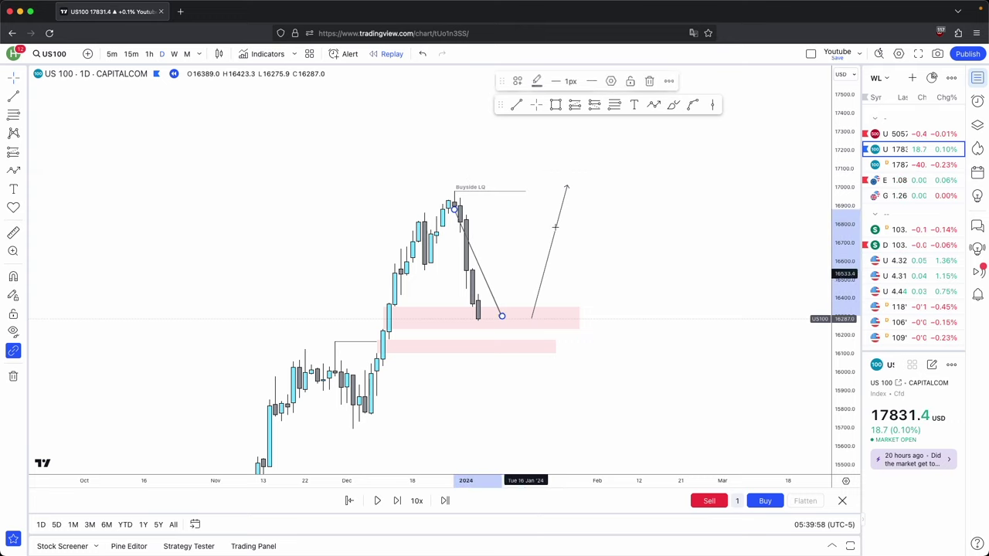
{"action": "left_click", "coordinate": [650, 81]}
{"action": "left_click", "coordinate": [502, 318]}
{"action": "left_click", "coordinate": [650, 82]}
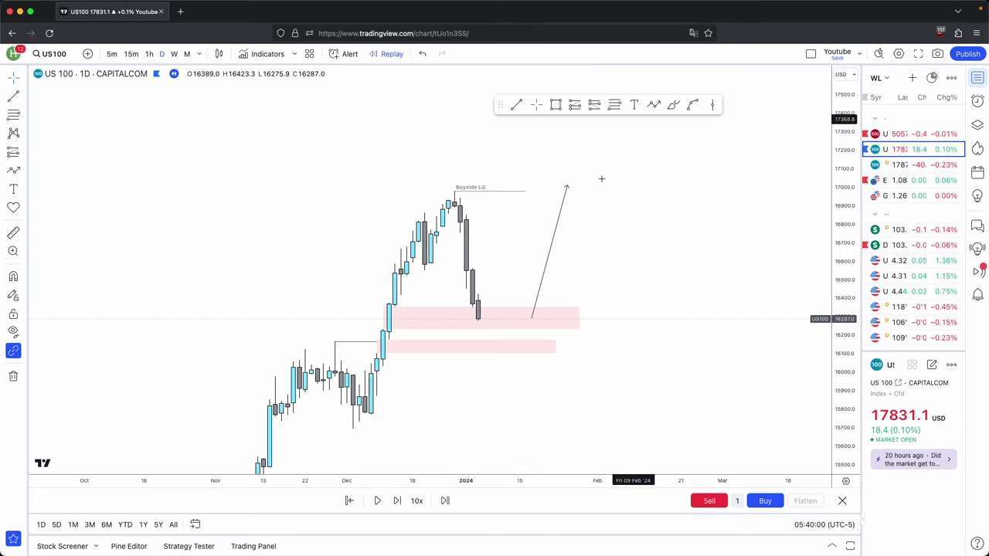
{"action": "left_click_drag", "start_coordinate": [525, 190], "coordinate": [549, 190]}
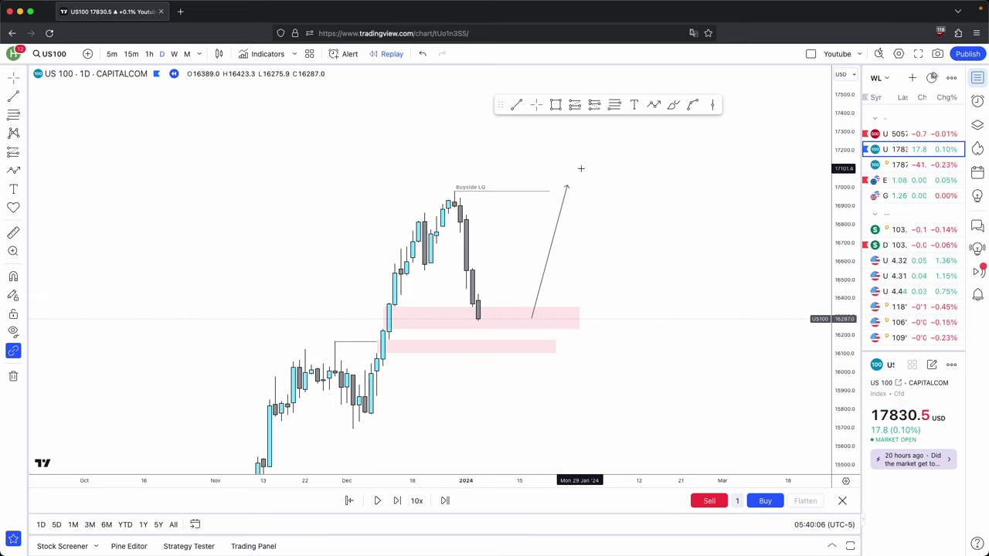
Try a long position entered at the upper gap zone with its target at the Buyside LQ line and its stop below the lower gap zone.
{"action": "left_click", "coordinate": [490, 315]}
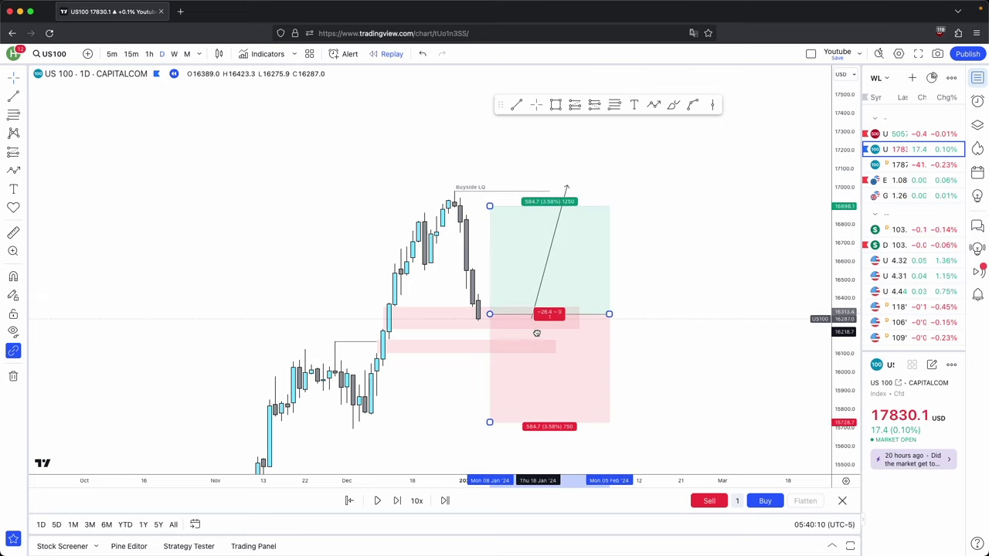
{"action": "left_click_drag", "start_coordinate": [490, 206], "coordinate": [490, 189]}
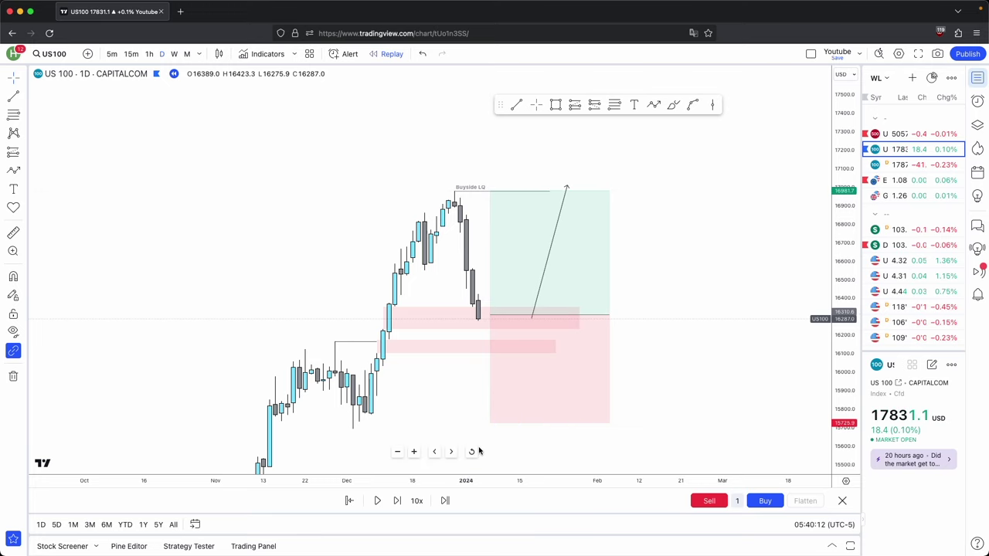
{"action": "left_click_drag", "start_coordinate": [490, 423], "coordinate": [485, 381]}
{"action": "left_click", "coordinate": [464, 396]}
{"action": "left_click", "coordinate": [594, 284]}
{"action": "left_click", "coordinate": [626, 258]}
{"action": "left_click", "coordinate": [496, 251]}
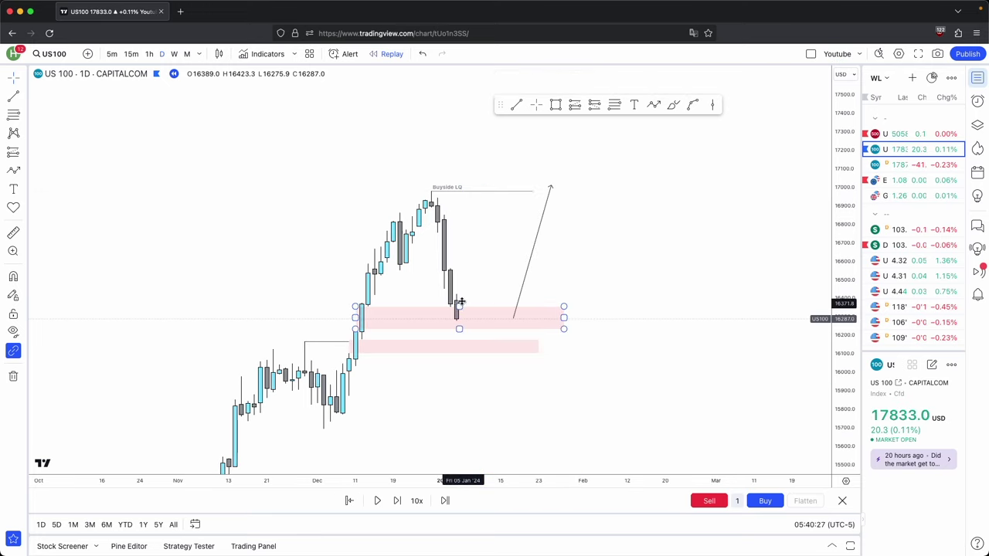
Shorten the far end of the Buyside LQ line slightly so that it stops further from the upward arrow.
{"action": "mouse_move", "coordinate": [533, 193]}
{"action": "left_mouse_down"}
{"action": "mouse_move", "coordinate": [502, 194]}
{"action": "mouse_move", "coordinate": [526, 193]}
{"action": "left_mouse_up"}
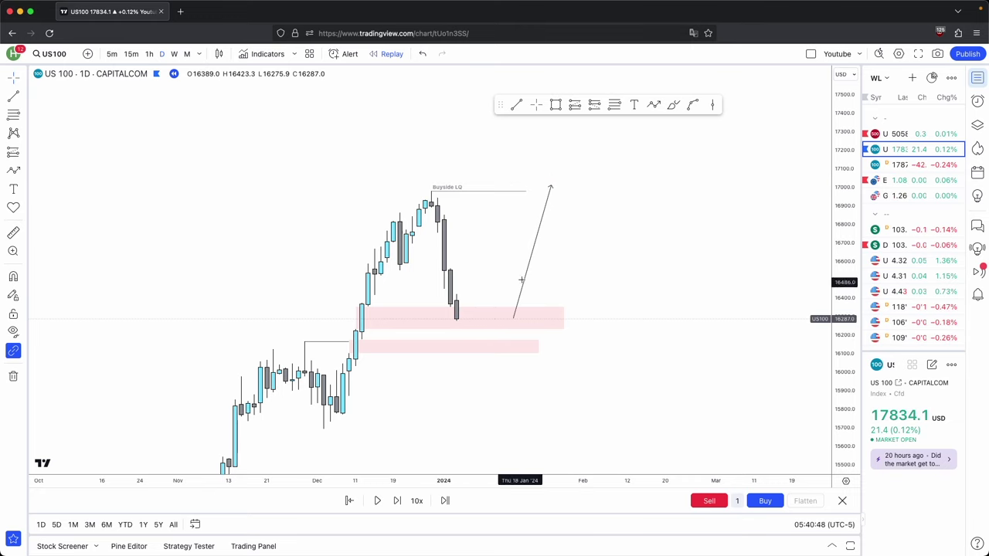
{"action": "scroll", "coordinate": [541, 255], "scroll_direction": "up", "scroll_amount": 1}
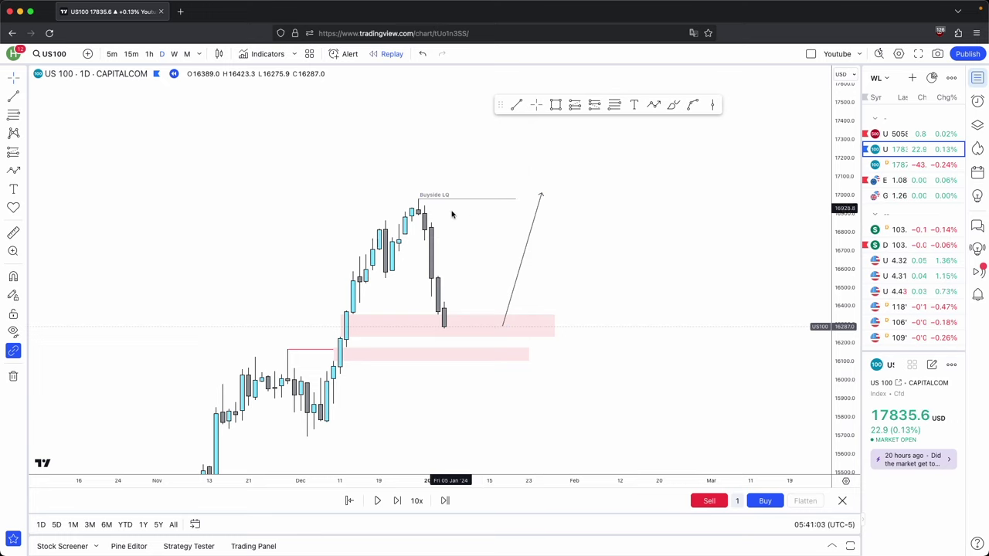
{"action": "left_click_drag", "start_coordinate": [497, 187], "coordinate": [485, 201]}
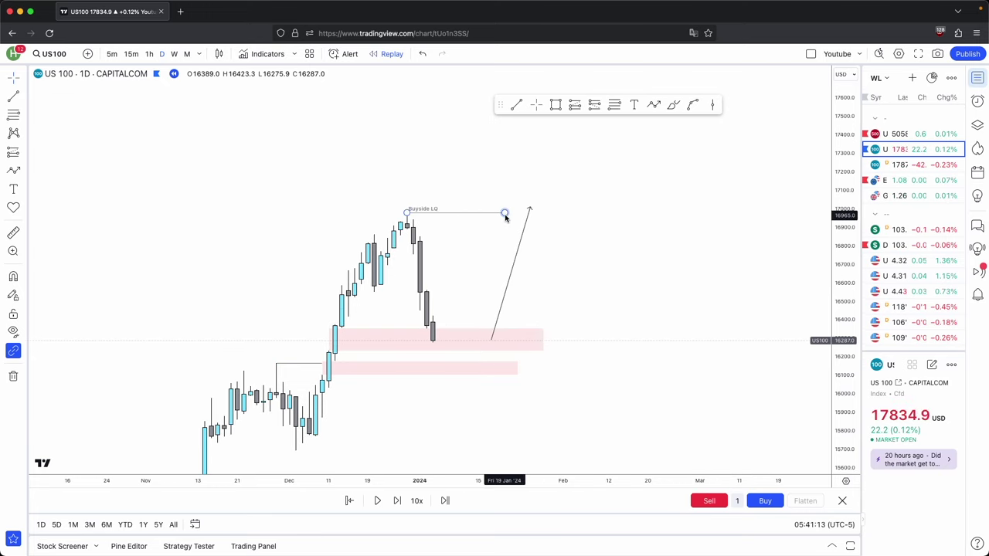
Try a long position entered at the Buyside LQ line, with the stop at 16249.3 in the upper gap zone and the target at 17719.6.
{"action": "left_click", "coordinate": [575, 104]}
{"action": "left_click", "coordinate": [452, 279]}
{"action": "left_click_drag", "start_coordinate": [523, 276], "coordinate": [530, 209]}
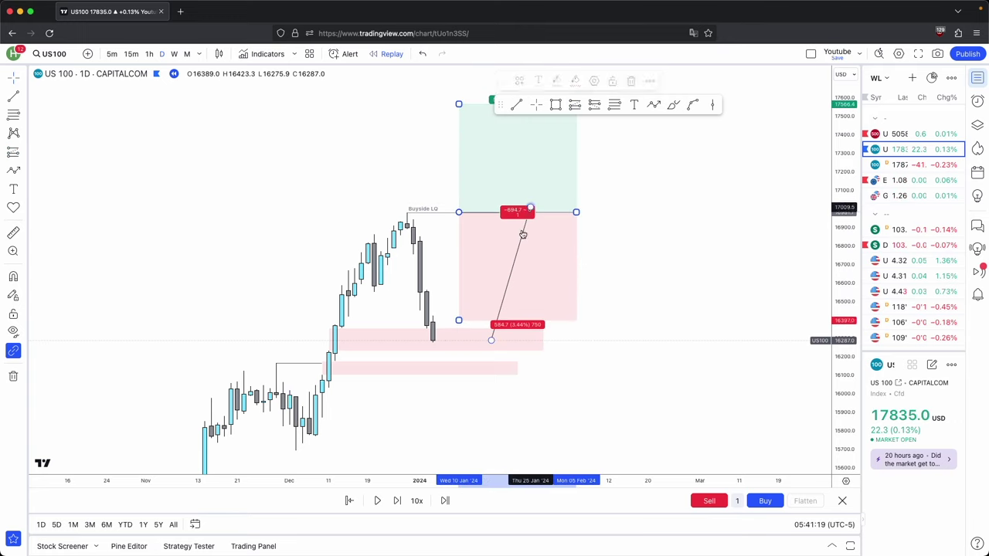
{"action": "left_click_drag", "start_coordinate": [459, 320], "coordinate": [460, 348]}
{"action": "left_click_drag", "start_coordinate": [462, 170], "coordinate": [461, 167]}
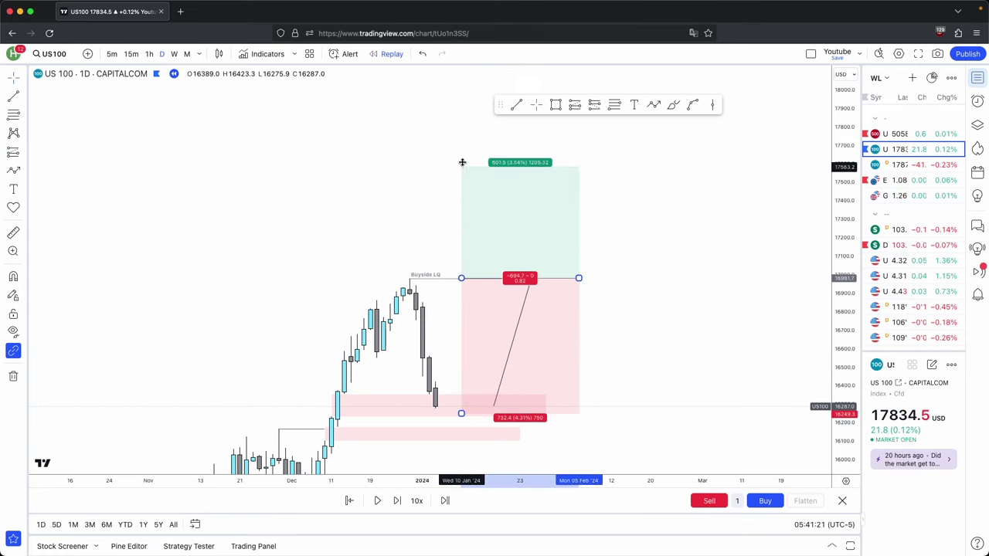
{"action": "left_click_drag", "start_coordinate": [461, 168], "coordinate": [461, 141]}
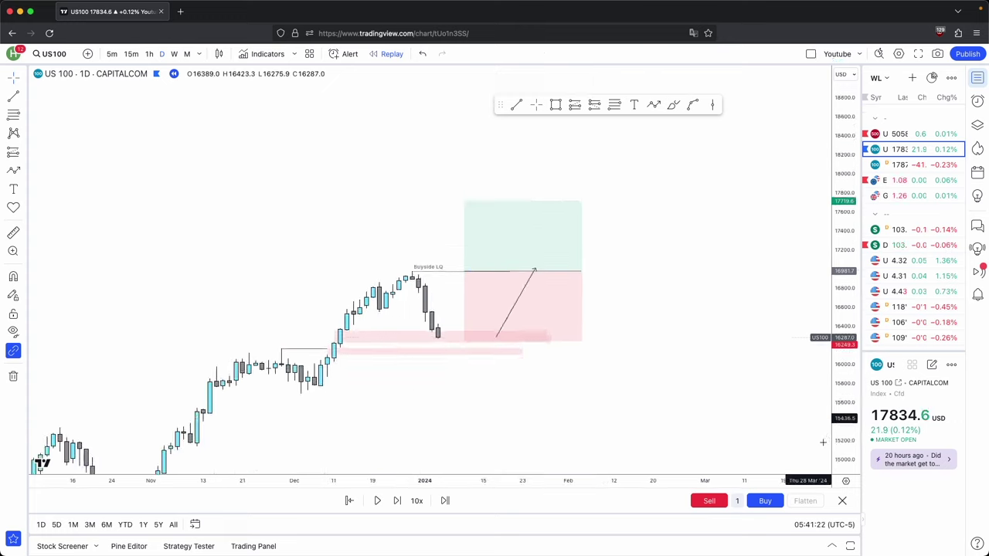
{"action": "left_click_drag", "start_coordinate": [841, 361], "coordinate": [841, 346]}
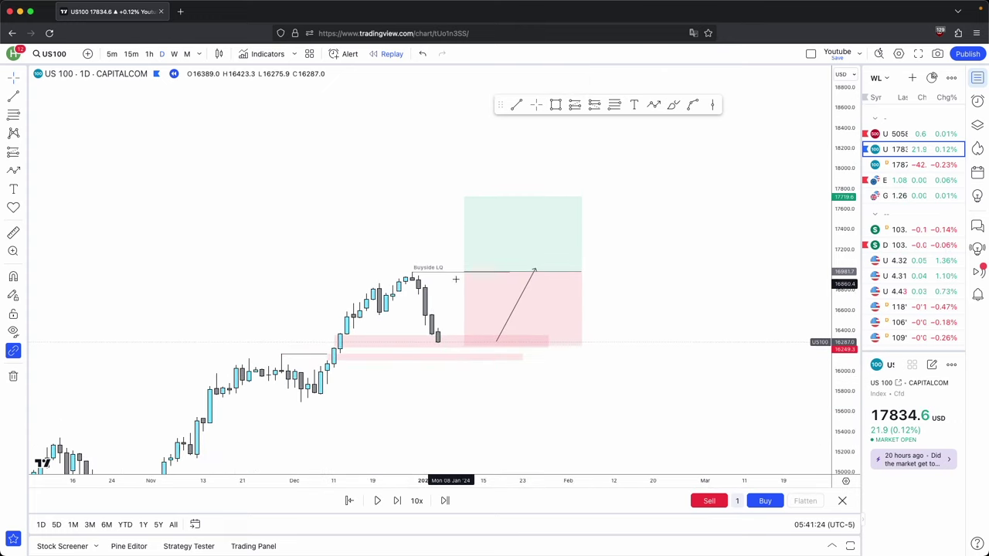
{"action": "left_click", "coordinate": [483, 313]}
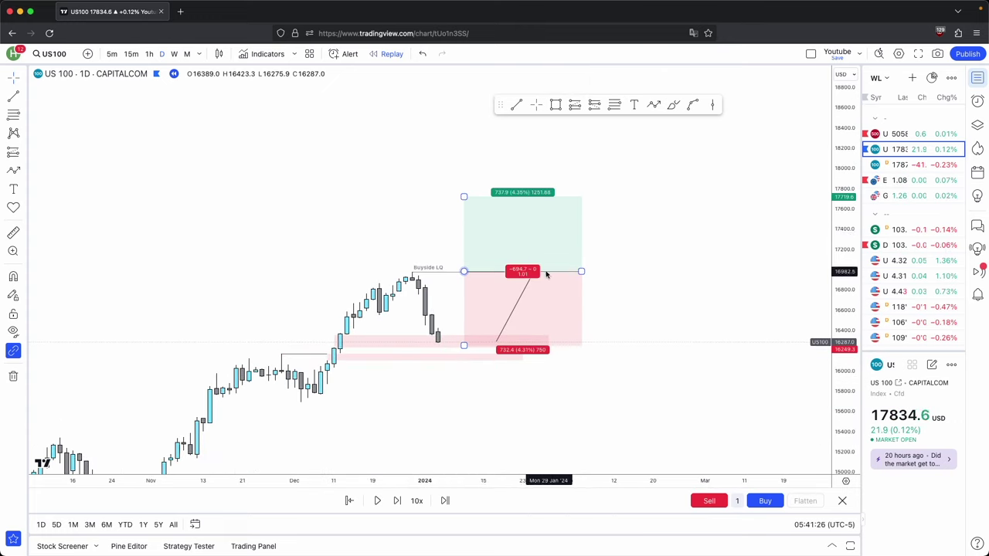
{"action": "left_click", "coordinate": [556, 168]}
Sketch a zigzag path from the early November low through an illustrative high and pullback up to the Buyside LQ level.
{"action": "left_click_drag", "start_coordinate": [705, 224], "coordinate": [720, 125]}
{"action": "scroll", "coordinate": [720, 125], "scroll_direction": "down", "scroll_amount": 4}
{"action": "left_click", "coordinate": [654, 105]}
{"action": "left_click", "coordinate": [399, 436]}
{"action": "left_click", "coordinate": [501, 245]}
{"action": "left_click", "coordinate": [552, 310]}
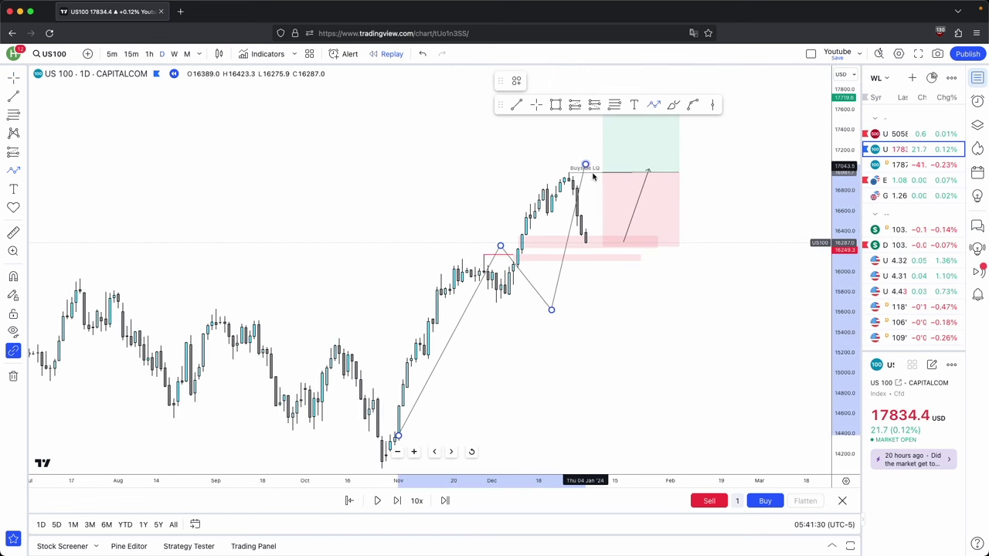
{"action": "left_click", "coordinate": [589, 170]}
{"action": "left_click", "coordinate": [629, 239]}
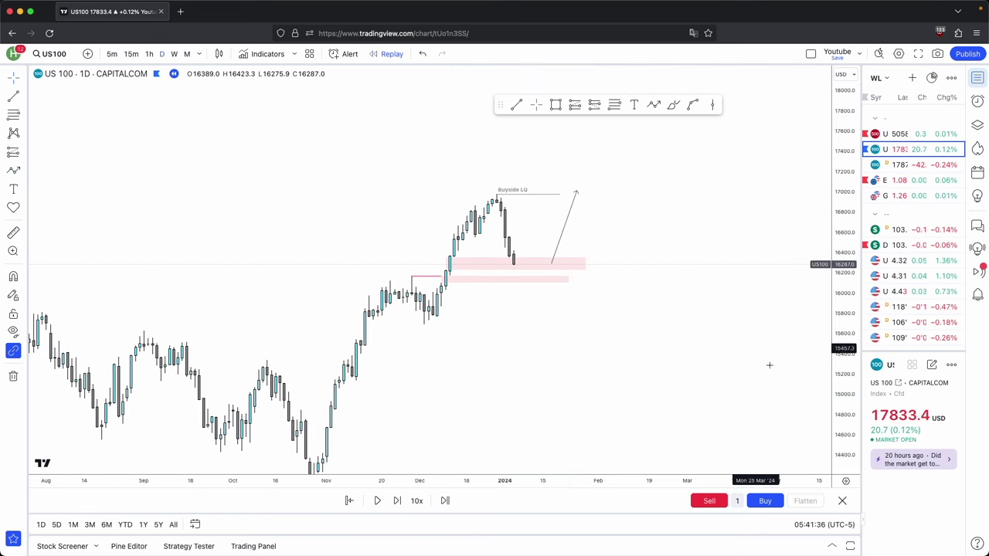
Delete the upward arrow and clear the remaining gap zones and liquidity lines from the chart.
{"action": "left_click_drag", "start_coordinate": [841, 374], "coordinate": [841, 319]}
{"action": "left_click", "coordinate": [564, 220]}
{"action": "left_click", "coordinate": [649, 80]}
{"action": "left_click_drag", "start_coordinate": [633, 275], "coordinate": [625, 287]}
Advance the replay candle by candle until price breaks above the old swing high and starts pulling back in late January 2024.
{"action": "left_click", "coordinate": [398, 500]}
{"action": "left_click", "coordinate": [398, 500]}
{"action": "left_click", "coordinate": [398, 500]}
{"action": "left_click", "coordinate": [398, 500]}
{"action": "left_click", "coordinate": [398, 500]}
{"action": "left_click", "coordinate": [398, 500]}
{"action": "left_click", "coordinate": [398, 500]}
{"action": "left_click", "coordinate": [398, 500]}
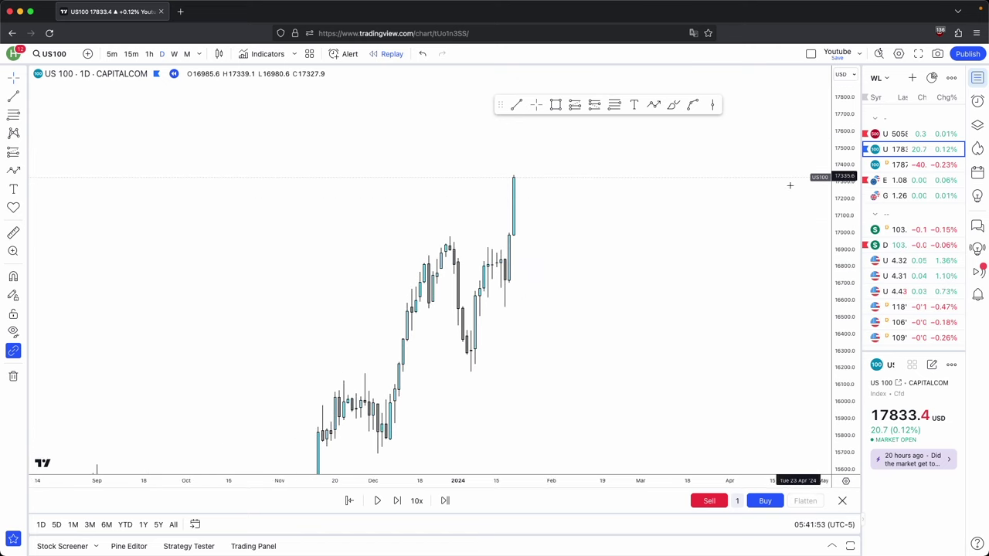
{"action": "scroll", "coordinate": [781, 189], "scroll_direction": "up", "scroll_amount": 2}
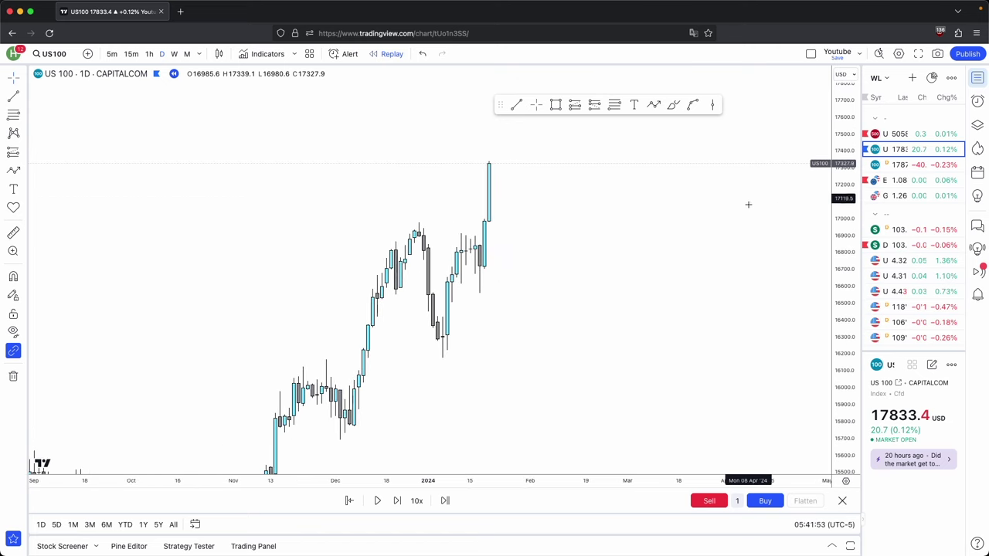
{"action": "scroll", "coordinate": [534, 269], "scroll_direction": "up", "scroll_amount": 2}
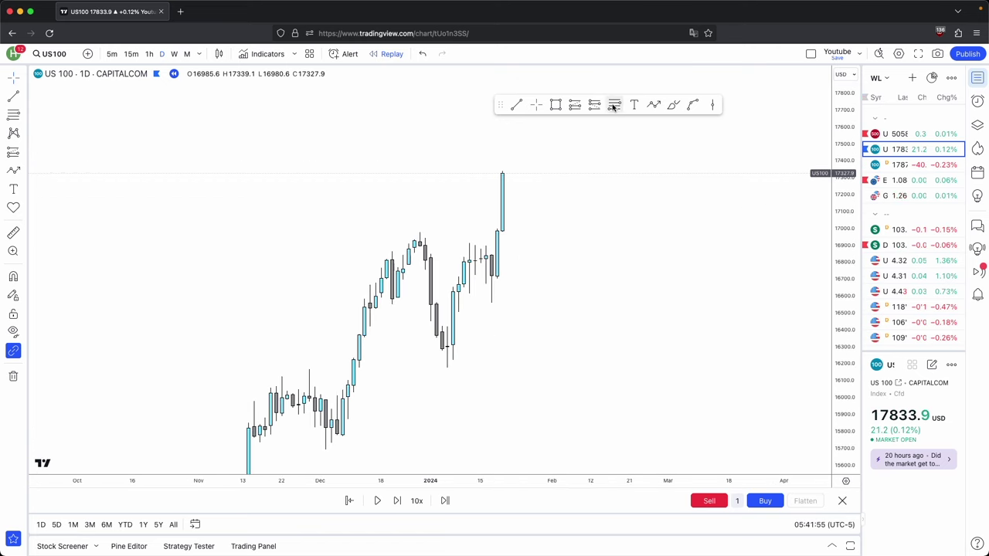
{"action": "left_click", "coordinate": [394, 502]}
{"action": "left_click_drag", "start_coordinate": [507, 312], "coordinate": [493, 345]}
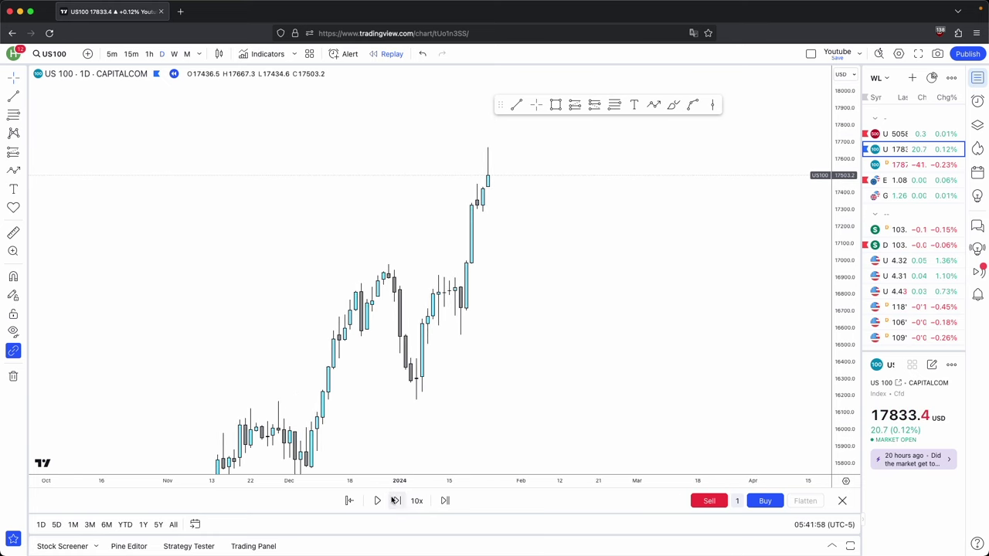
{"action": "double_click", "coordinate": [396, 500]}
Draw a retracement from the mid-January swing low up to the 24 January 2024 swing high.
{"action": "left_click", "coordinate": [609, 106]}
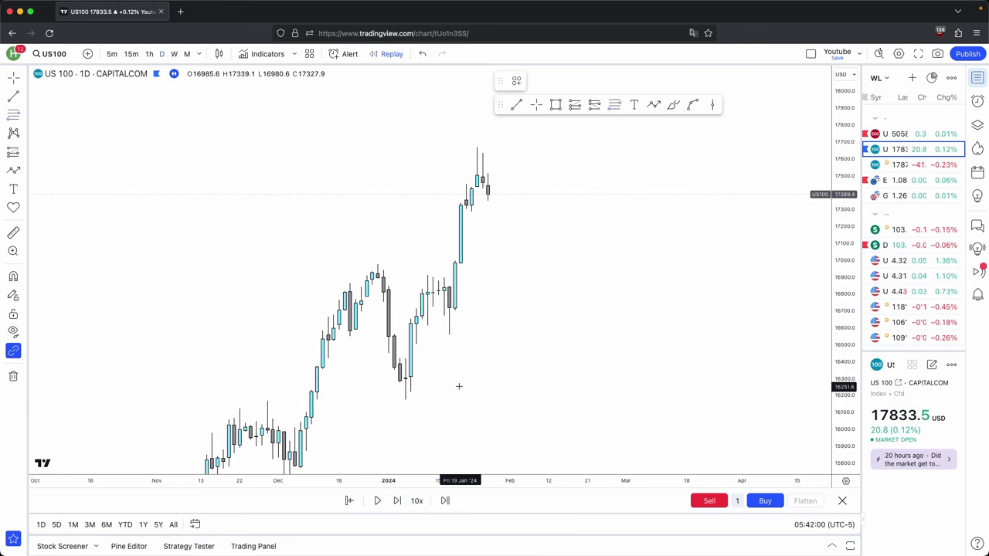
{"action": "left_click", "coordinate": [449, 335]}
{"action": "left_click", "coordinate": [472, 185]}
{"action": "left_click_drag", "start_coordinate": [471, 185], "coordinate": [481, 141]}
{"action": "left_click", "coordinate": [480, 142]}
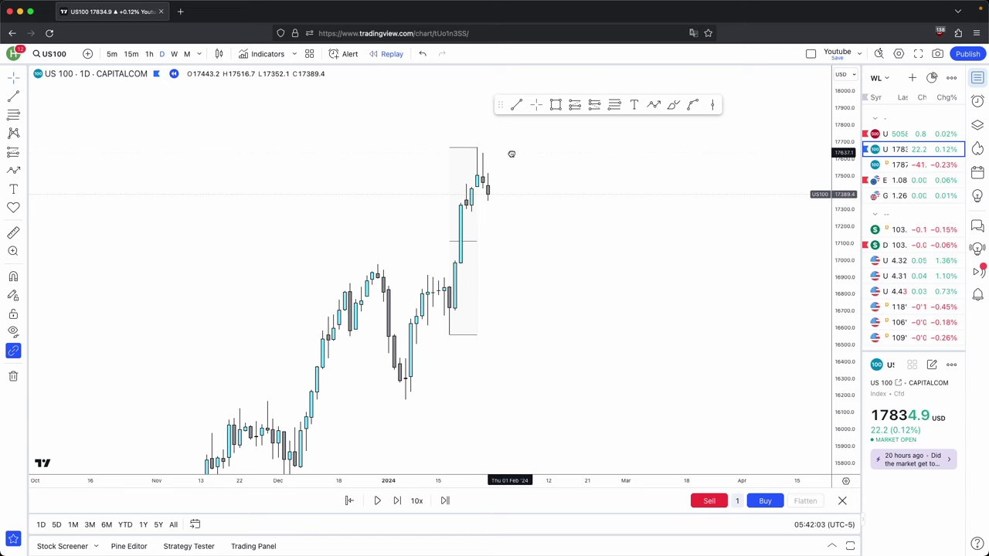
Mark the gap left by the large bullish January candle with a rectangle from about 17000 to 17300, extended to mid-February 2024.
{"action": "scroll", "coordinate": [793, 278], "scroll_direction": "up", "scroll_amount": 2}
{"action": "left_click", "coordinate": [555, 106]}
{"action": "left_click", "coordinate": [428, 261]}
{"action": "left_click", "coordinate": [439, 231]}
{"action": "mouse_move", "coordinate": [465, 234]}
{"action": "left_mouse_down"}
{"action": "mouse_move", "coordinate": [565, 236]}
{"action": "mouse_move", "coordinate": [655, 203]}
{"action": "mouse_move", "coordinate": [644, 234]}
{"action": "left_mouse_up"}
{"action": "scroll", "coordinate": [804, 242], "scroll_direction": "up", "scroll_amount": 1}
{"action": "left_click_drag", "start_coordinate": [848, 276], "coordinate": [838, 302]}
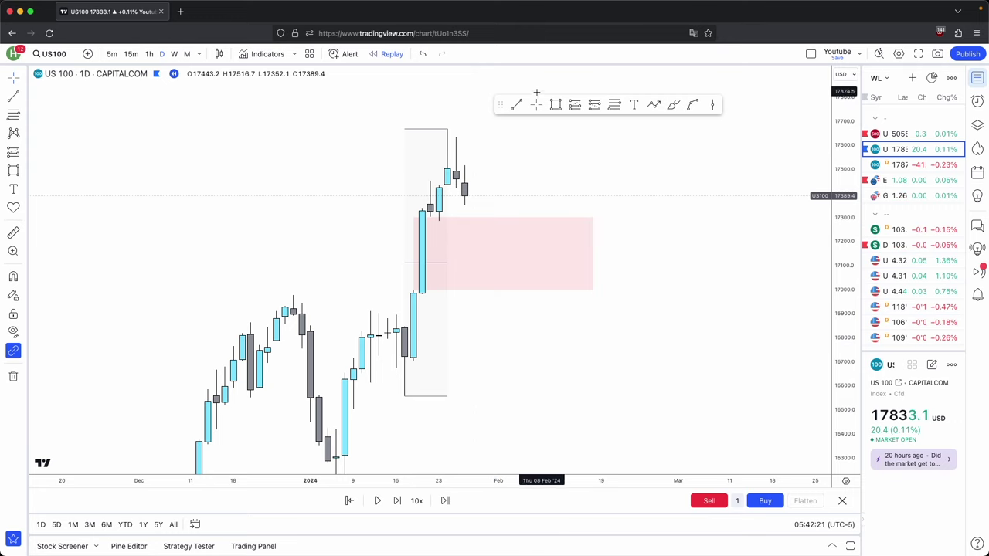
Draw a horizontal line at 17285.5 from the 23 January 2024 low and apply the Sellside LQ template to it.
{"action": "key", "text": "super"}
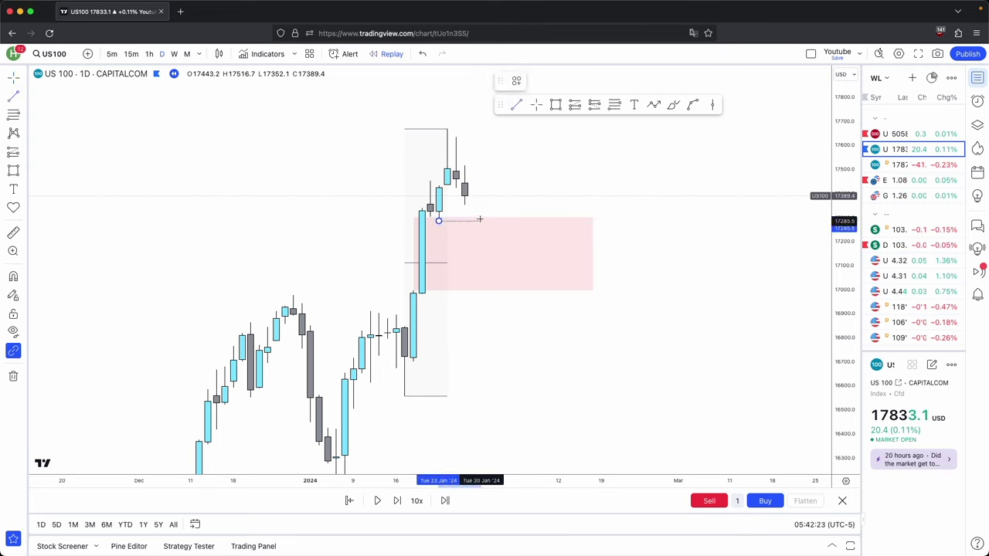
{"action": "left_click", "coordinate": [480, 221]}
{"action": "left_click", "coordinate": [517, 80]}
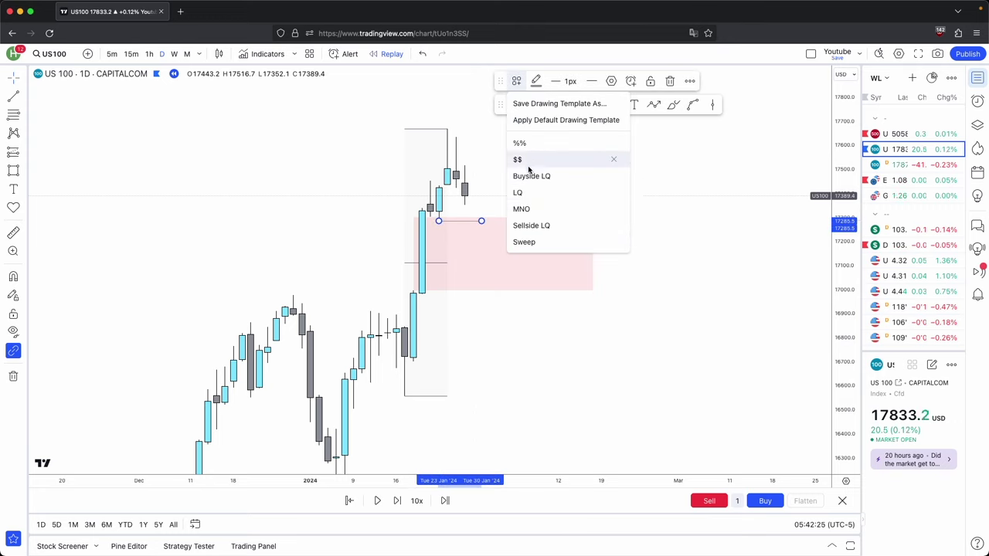
{"action": "left_click", "coordinate": [529, 167]}
{"action": "double_click", "coordinate": [481, 221]}
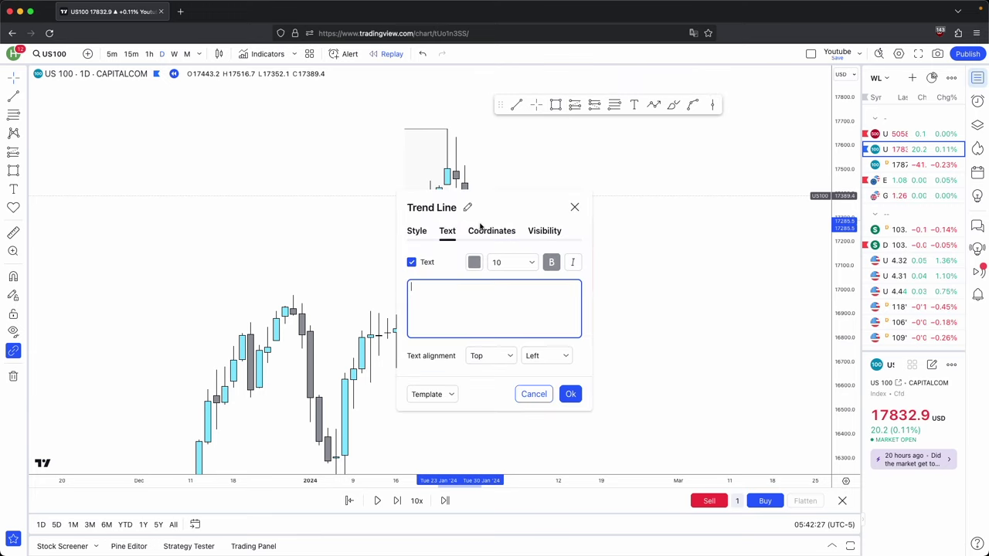
{"action": "key", "text": "Escape"}
Draw a downward arrow from the latest candle into the gap zone and an upward arrow from the zone to above the swing high.
{"action": "key", "text": "alt+t"}
{"action": "left_click", "coordinate": [472, 197]}
{"action": "left_click", "coordinate": [507, 260]}
{"action": "left_click", "coordinate": [545, 217]}
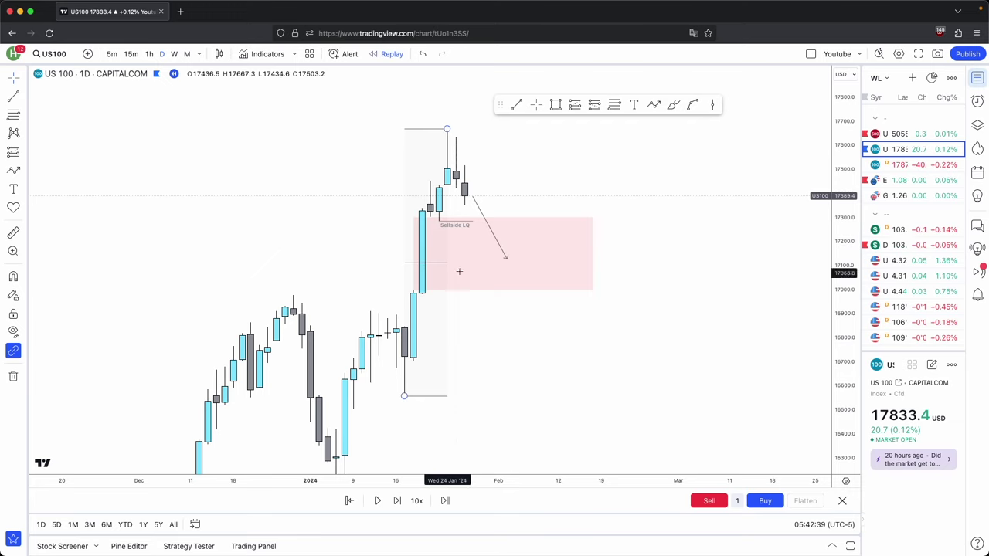
{"action": "left_click", "coordinate": [654, 105]}
{"action": "left_click", "coordinate": [524, 258]}
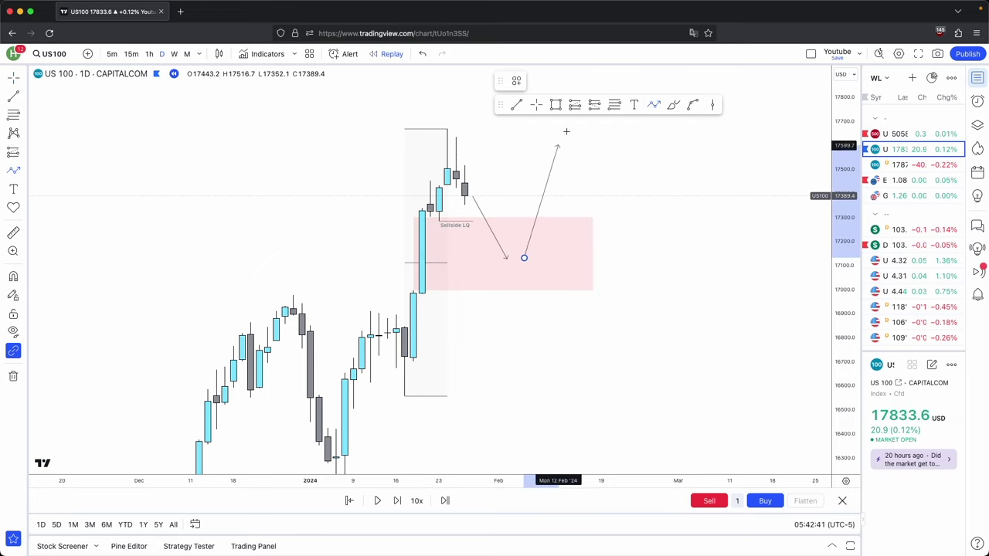
{"action": "left_click", "coordinate": [574, 117]}
{"action": "left_click_drag", "start_coordinate": [624, 148], "coordinate": [589, 180]}
{"action": "left_click", "coordinate": [517, 104]}
{"action": "left_click", "coordinate": [411, 161]}
{"action": "left_click", "coordinate": [505, 161]}
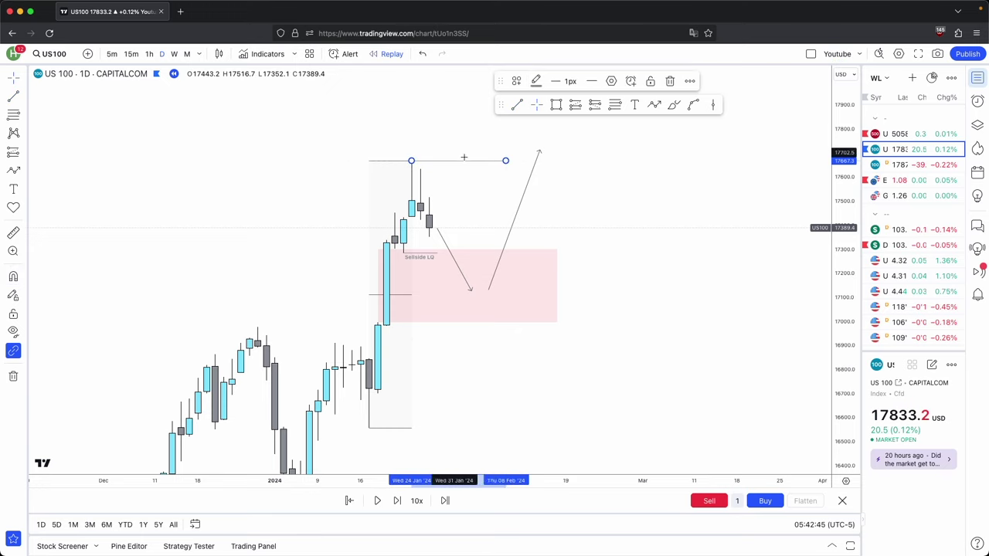
{"action": "key", "text": "Delete"}
Advance the replay candle by candle until price sweeps the Sellside LQ line and drops into the gap zone.
{"action": "left_click", "coordinate": [397, 501]}
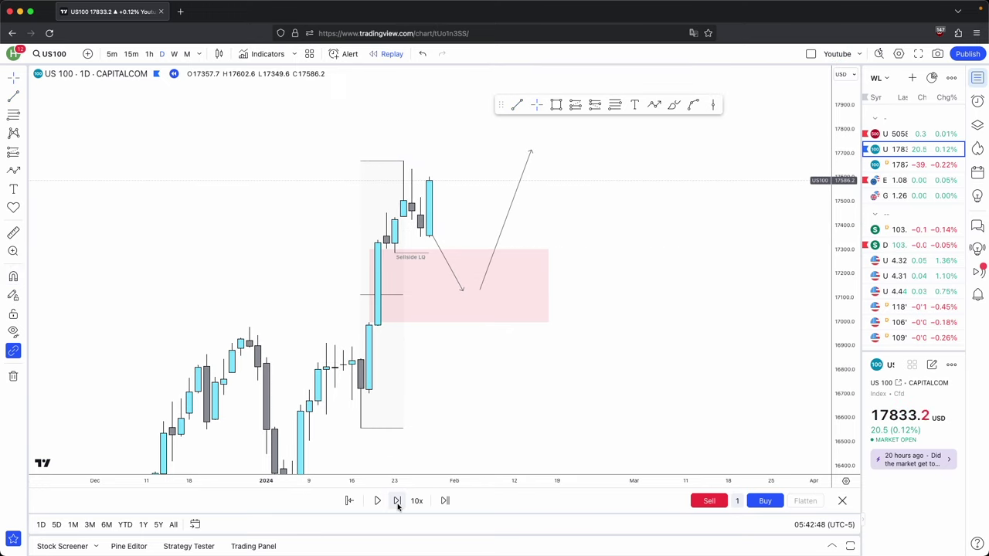
{"action": "left_click", "coordinate": [398, 501]}
{"action": "left_click", "coordinate": [397, 501]}
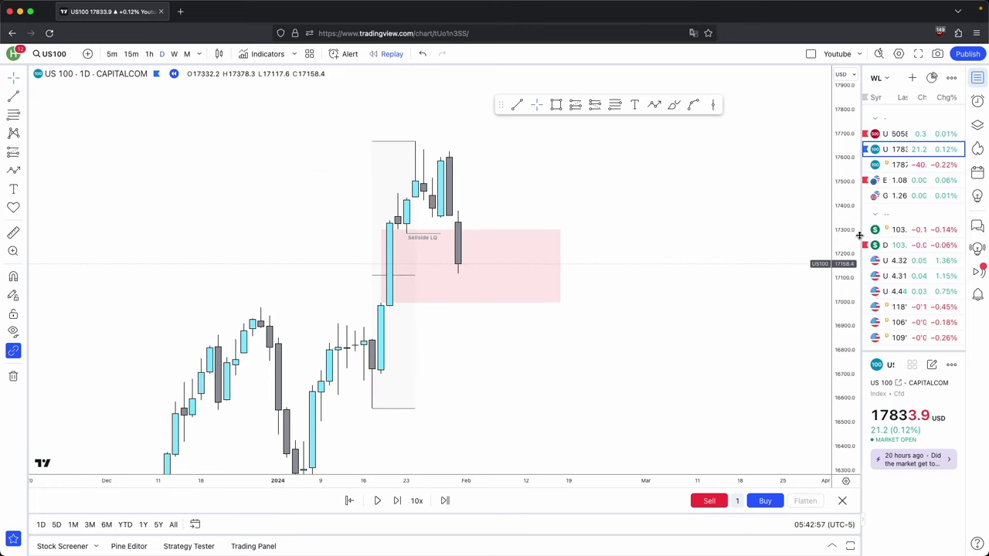
Draw a horizontal line from the late December 2023 swing high across to mid-January 2024.
{"action": "left_click_drag", "start_coordinate": [856, 234], "coordinate": [854, 299]}
{"action": "left_click", "coordinate": [517, 105]}
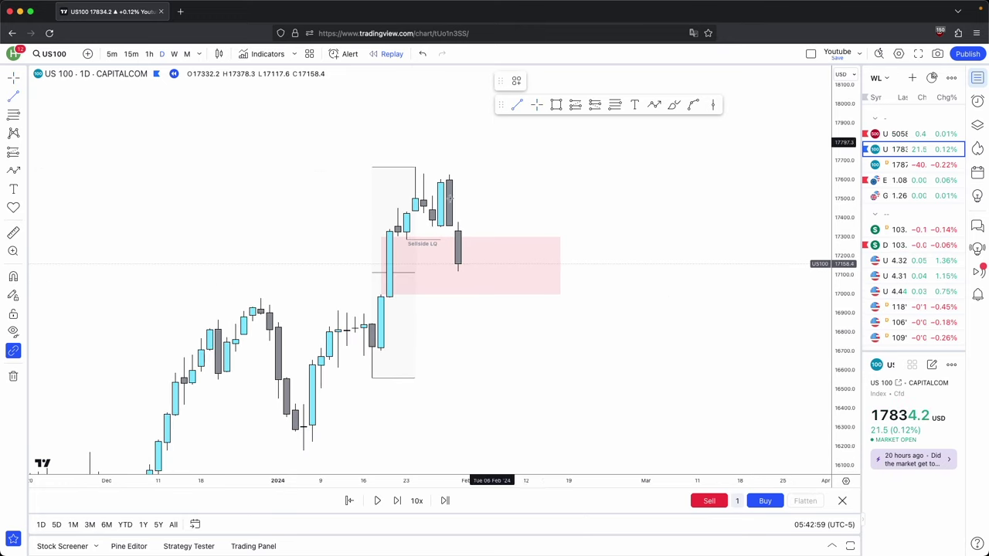
{"action": "left_click", "coordinate": [260, 298]}
{"action": "left_click", "coordinate": [363, 298]}
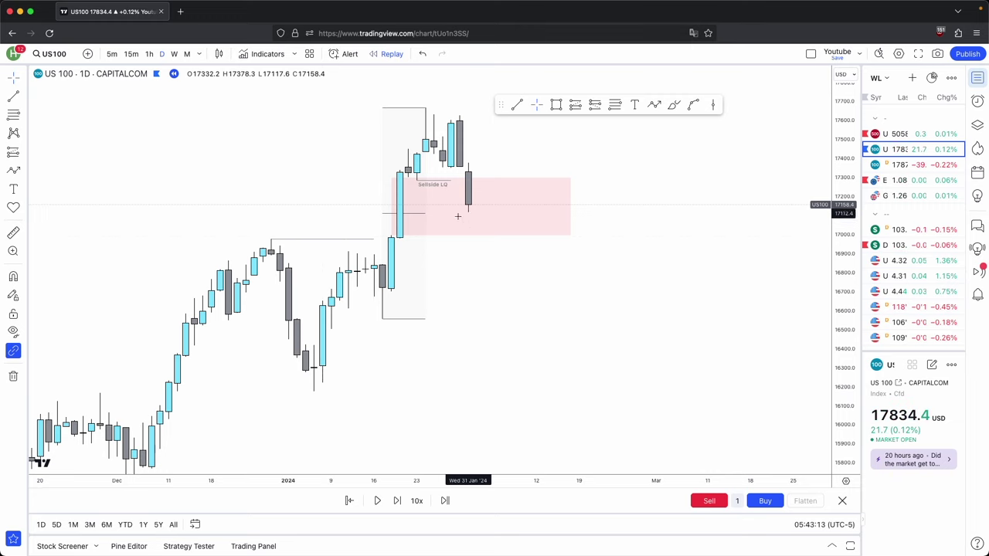
Draw a horizontal line from the 24 January 2024 swing high across to about 20 February.
{"action": "left_click_drag", "start_coordinate": [499, 153], "coordinate": [485, 187]}
{"action": "left_click", "coordinate": [517, 105]}
{"action": "left_click", "coordinate": [411, 142]}
{"action": "left_click", "coordinate": [573, 143]}
{"action": "left_click_drag", "start_coordinate": [610, 206], "coordinate": [613, 275]}
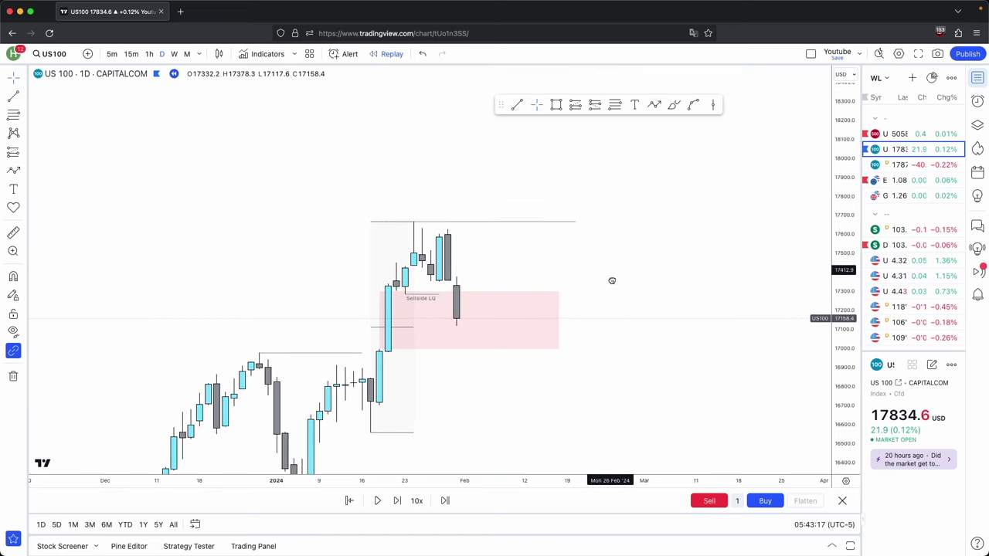
Sketch an upward arrow from inside the gap zone to above the January swing-high line.
{"action": "left_click", "coordinate": [654, 104]}
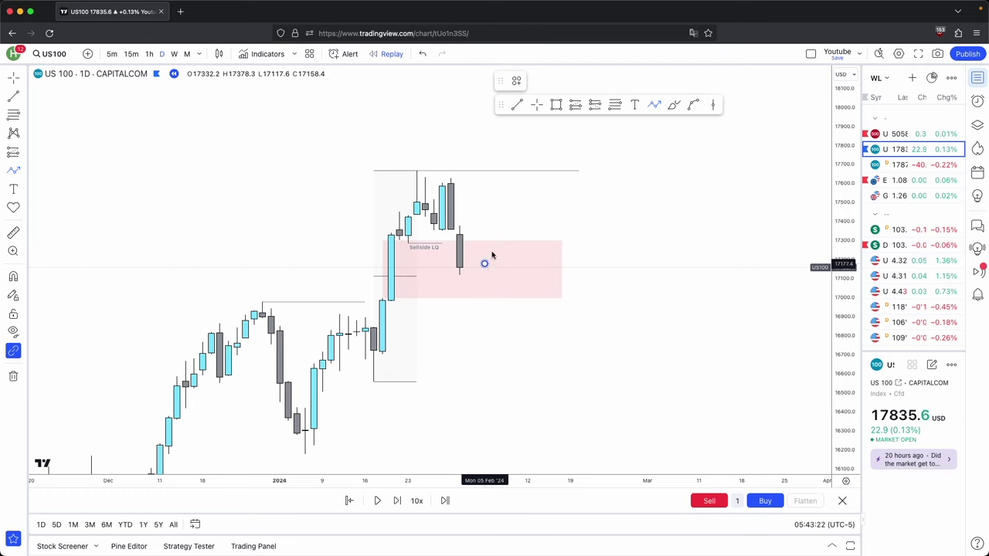
{"action": "left_click", "coordinate": [518, 155]}
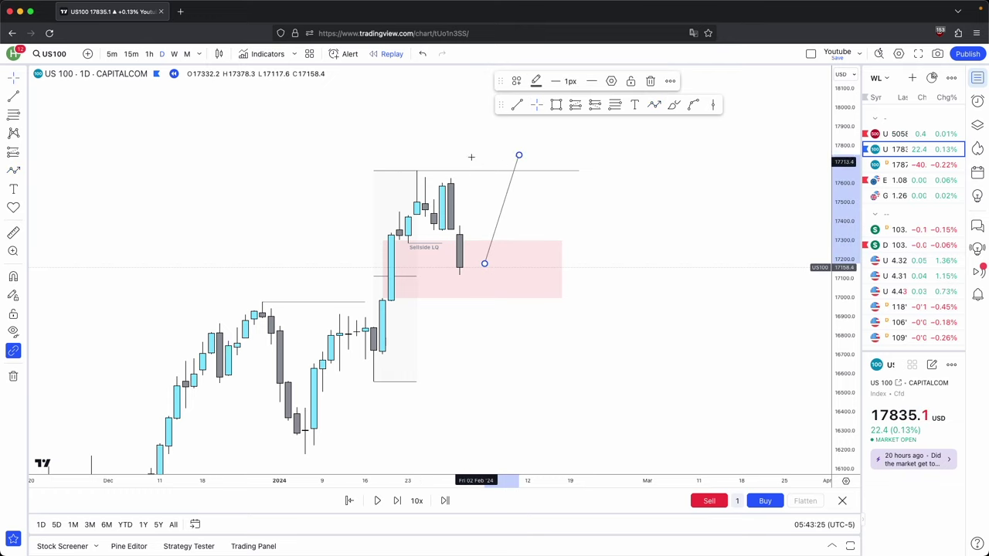
Mark a second, lower gap zone with a rectangle from 16980.6 down to 16845.6, spanning 17 January to 16 February 2024.
{"action": "left_click", "coordinate": [574, 106]}
{"action": "left_click", "coordinate": [379, 302]}
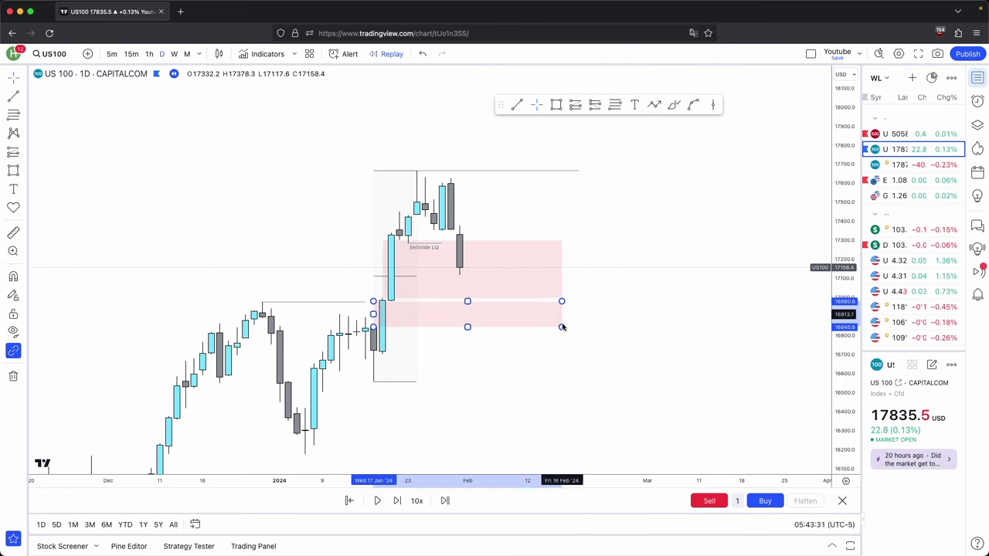
{"action": "left_click", "coordinate": [562, 327]}
Advance the replay candle by candle until price rallies from the gap zone back to the January swing-high line.
{"action": "left_click", "coordinate": [396, 500]}
{"action": "left_click", "coordinate": [396, 501]}
{"action": "left_click", "coordinate": [395, 500]}
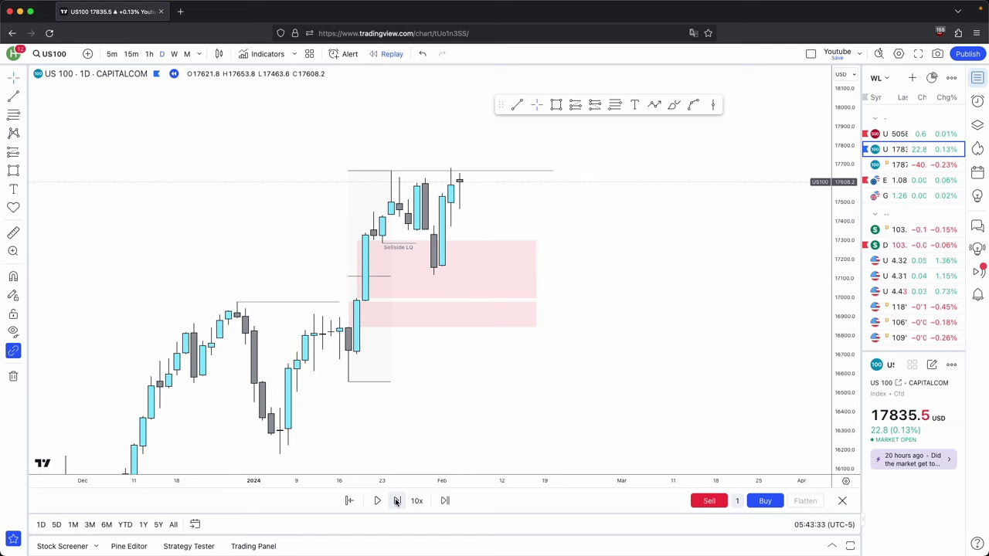
Advance the replay one daily candle and rewind it to the 31 January 2024 candle inside the upper gap zone.
{"action": "left_click", "coordinate": [395, 501]}
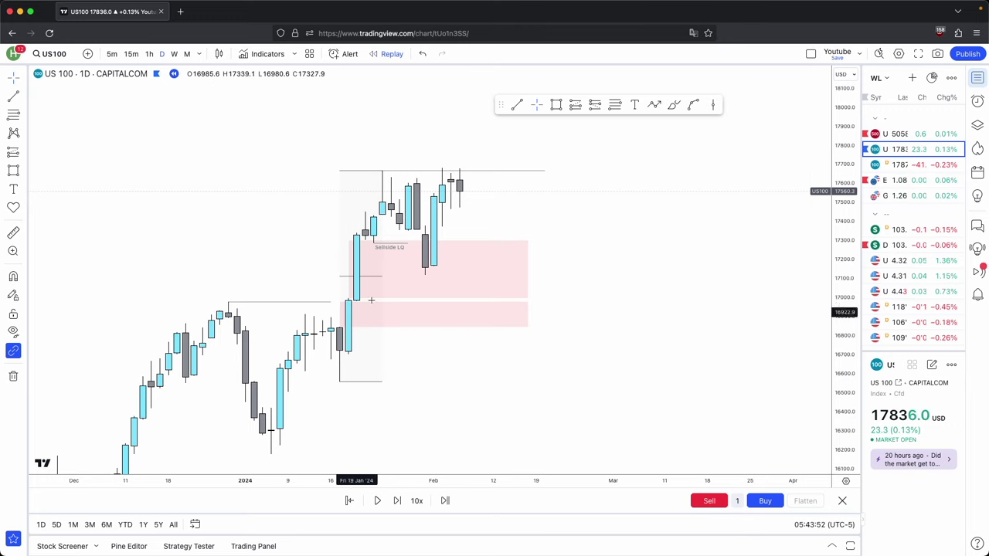
{"action": "left_click_drag", "start_coordinate": [473, 410], "coordinate": [510, 376]}
{"action": "left_click_drag", "start_coordinate": [456, 319], "coordinate": [461, 328]}
{"action": "scroll", "coordinate": [461, 328], "scroll_direction": "up", "scroll_amount": 1}
{"action": "left_click", "coordinate": [463, 258]}
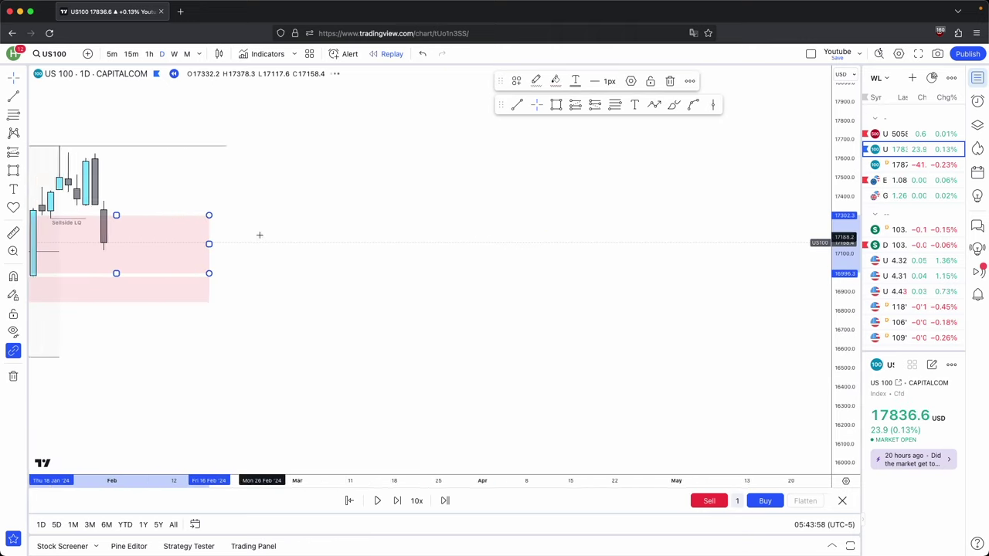
{"action": "left_click_drag", "start_coordinate": [240, 234], "coordinate": [827, 234]}
{"action": "left_click_drag", "start_coordinate": [468, 184], "coordinate": [258, 210]}
{"action": "scroll", "coordinate": [408, 234], "scroll_direction": "right", "scroll_amount": 2}
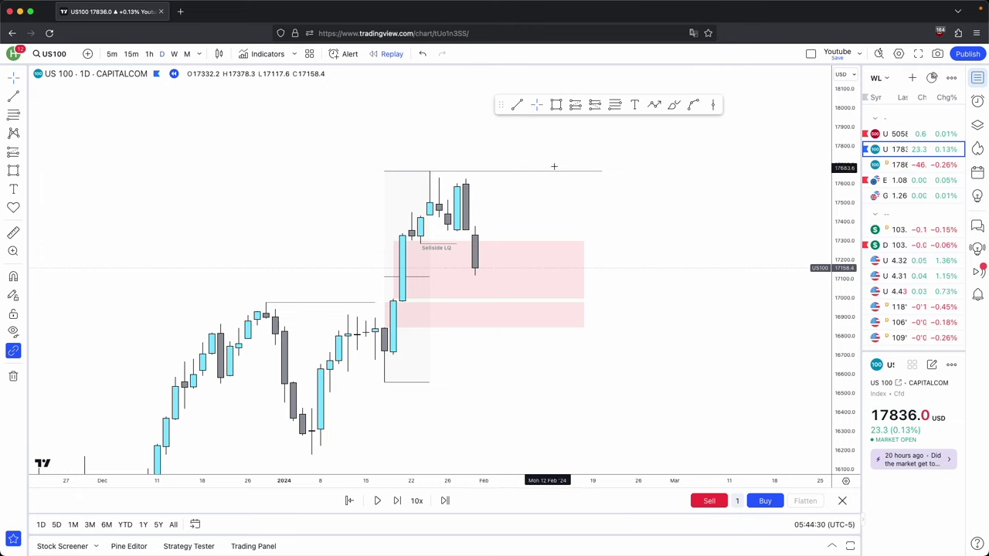
Shorten the January swing-high line to about 12 February, and sketch and remove an upward arrow from the gap-zone candle past that line.
{"action": "left_click_drag", "start_coordinate": [600, 170], "coordinate": [555, 170]}
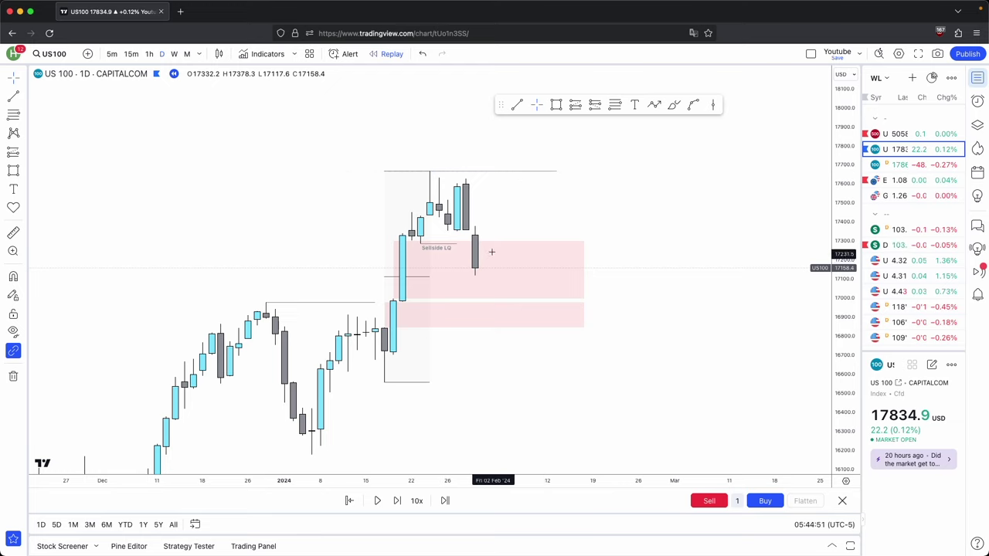
{"action": "right_click", "coordinate": [498, 253]}
{"action": "left_click", "coordinate": [522, 160]}
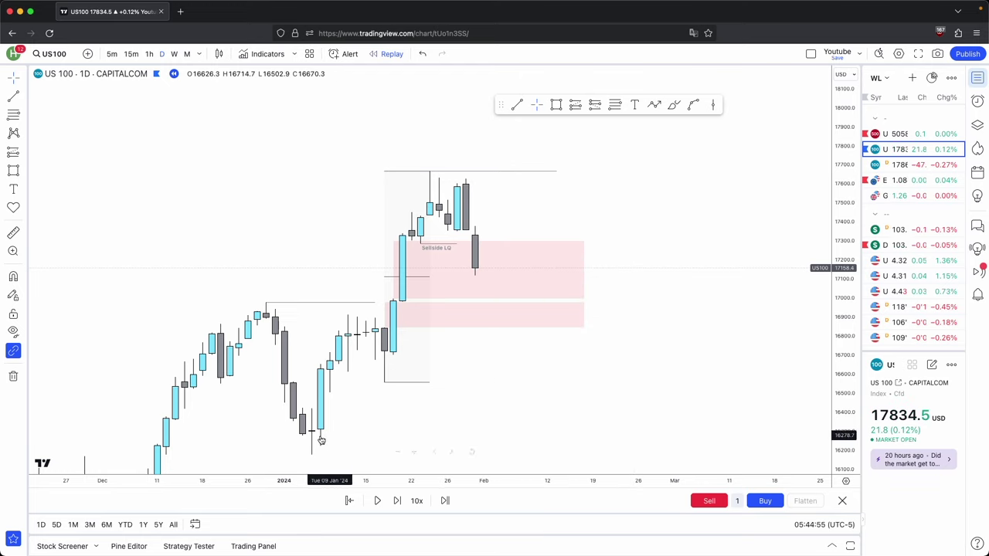
{"action": "left_click", "coordinate": [655, 104]}
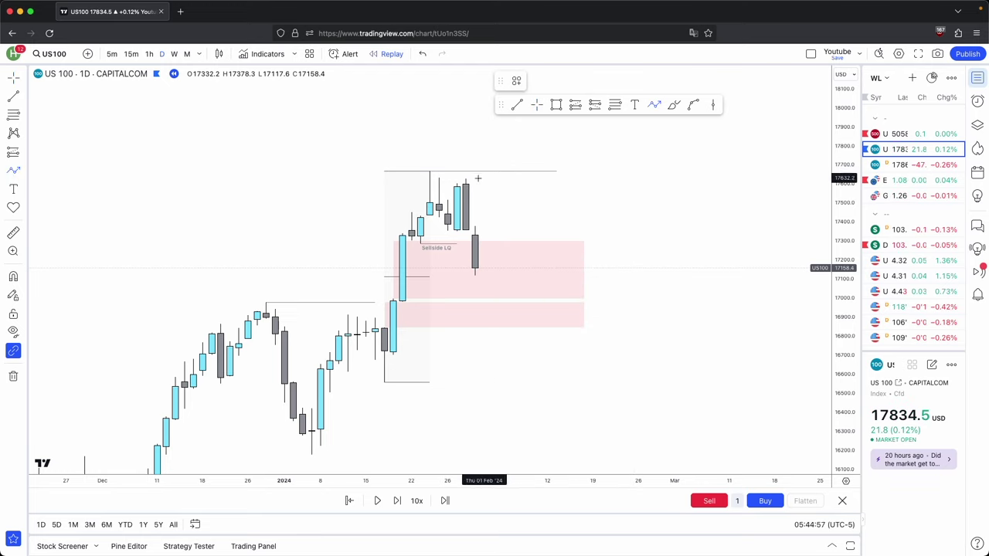
{"action": "left_click", "coordinate": [493, 257]}
{"action": "left_click", "coordinate": [529, 154]}
{"action": "key", "text": "Delete"}
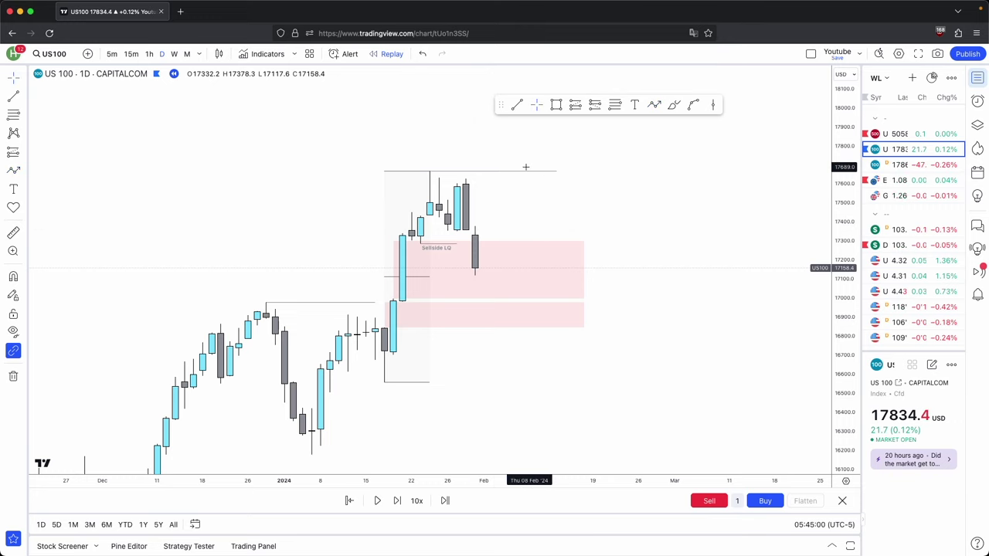
Extend the January swing-high line to about 15 February and switch the chart to the 1-hour timeframe.
{"action": "left_click_drag", "start_coordinate": [557, 171], "coordinate": [579, 173]}
{"action": "left_click", "coordinate": [598, 207]}
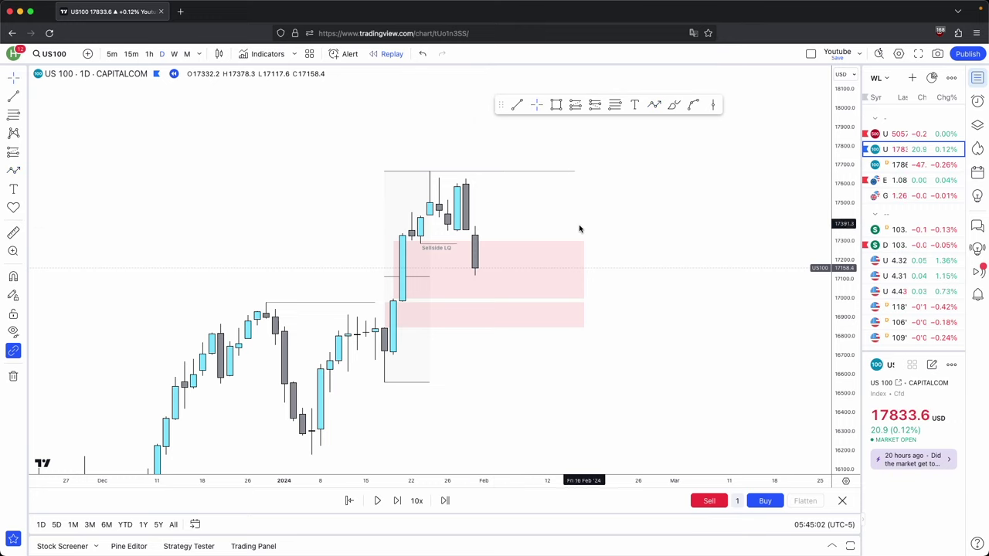
{"action": "left_click", "coordinate": [149, 54]}
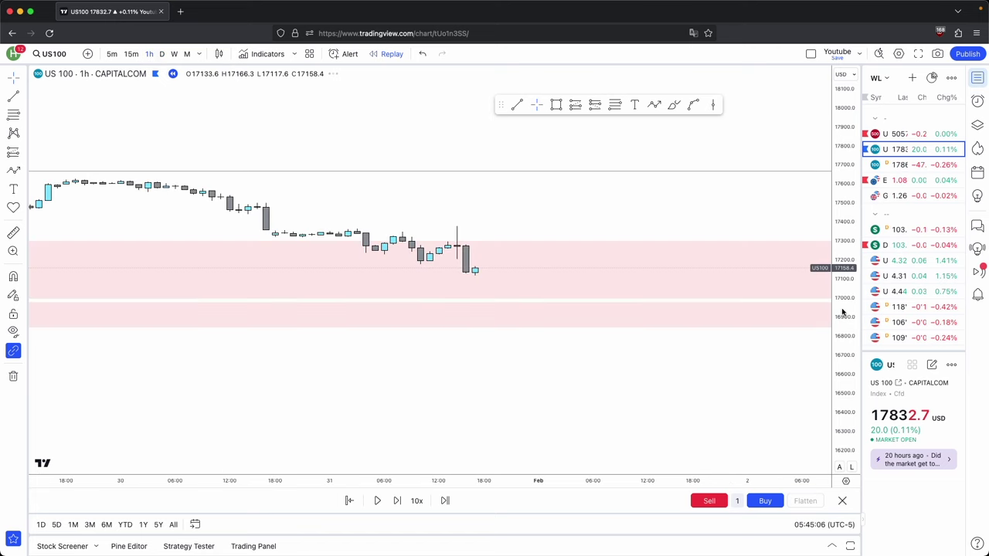
{"action": "scroll", "coordinate": [759, 181], "scroll_direction": "down", "scroll_amount": 5}
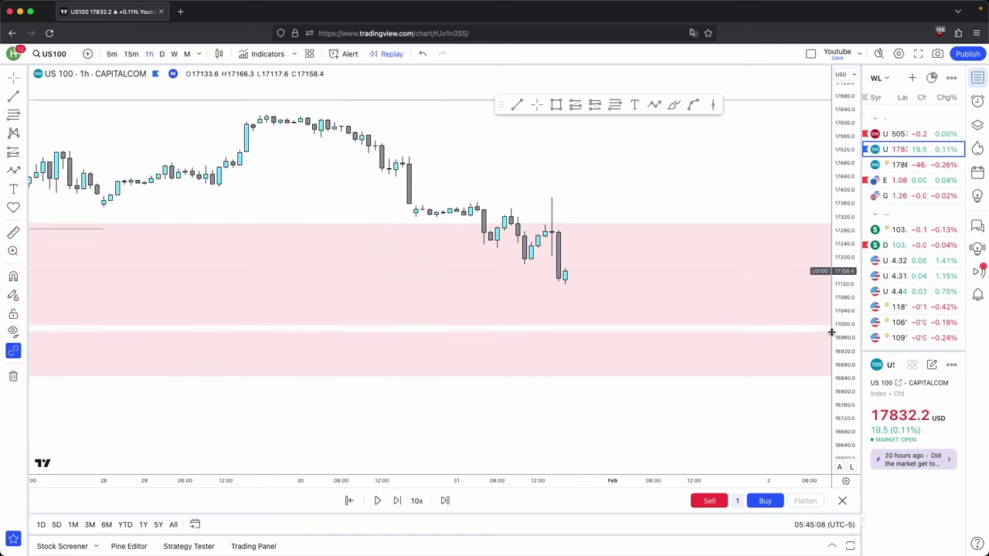
{"action": "scroll", "coordinate": [758, 198], "scroll_direction": "up", "scroll_amount": 5}
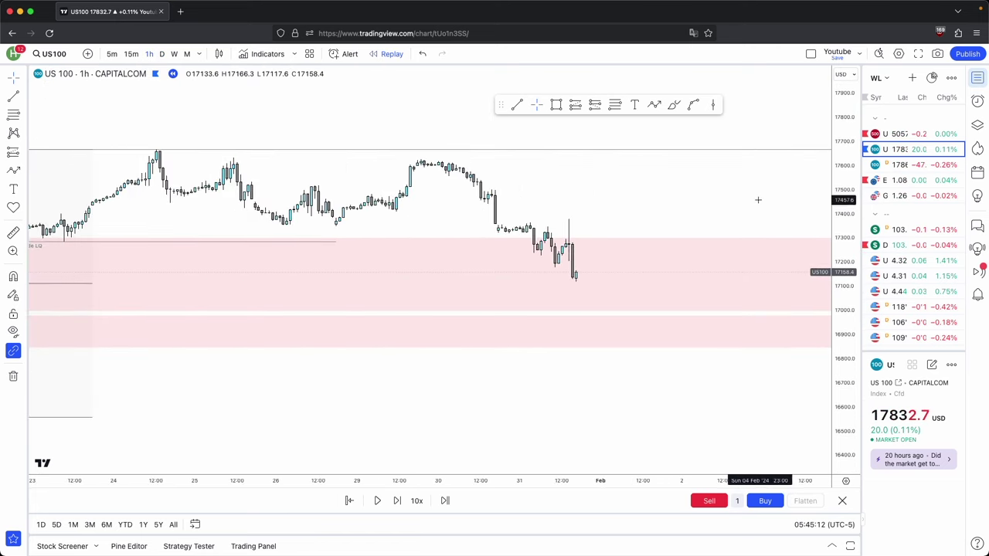
{"action": "scroll", "coordinate": [696, 146], "scroll_direction": "up", "scroll_amount": 4}
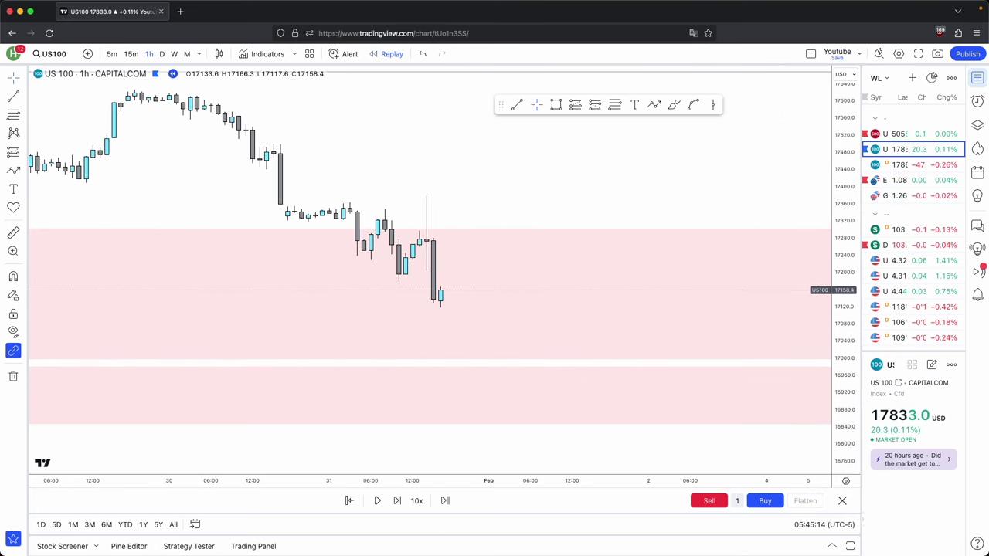
{"action": "scroll", "coordinate": [510, 179], "scroll_direction": "down", "scroll_amount": 2}
{"action": "left_click_drag", "start_coordinate": [363, 140], "coordinate": [399, 186]}
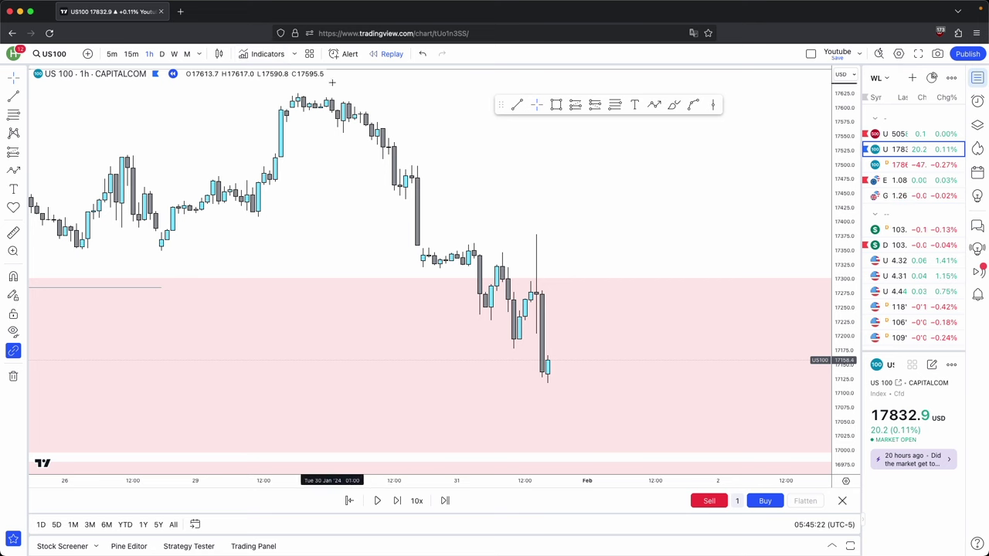
Draw a Fib Retracement over the 30 January decline from about 17626 to 17440 and mark its gap zone from about 17516 to 17494.
{"action": "left_click_drag", "start_coordinate": [505, 225], "coordinate": [517, 249]}
{"action": "scroll", "coordinate": [518, 244], "scroll_direction": "up", "scroll_amount": 1}
{"action": "left_click", "coordinate": [615, 105]}
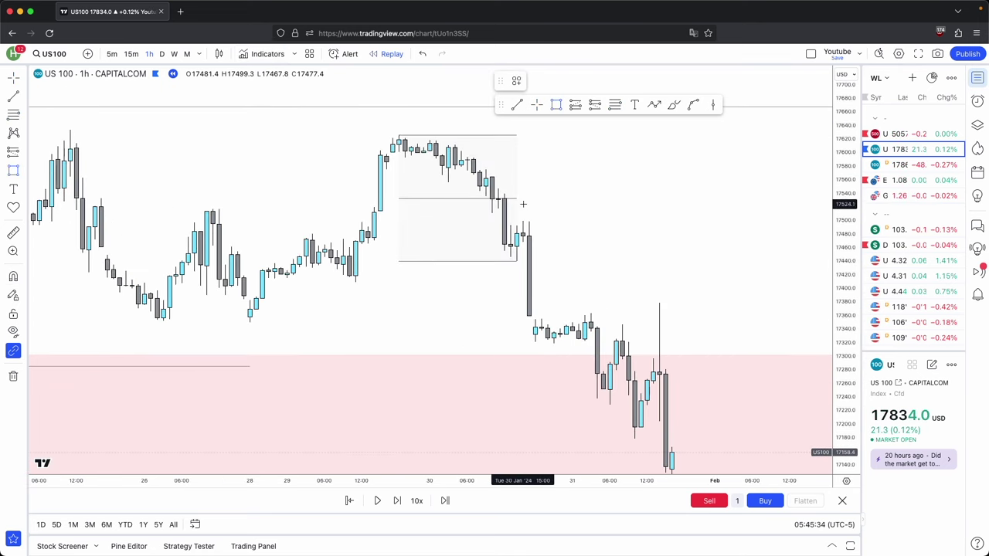
{"action": "left_click_drag", "start_coordinate": [499, 210], "coordinate": [578, 224]}
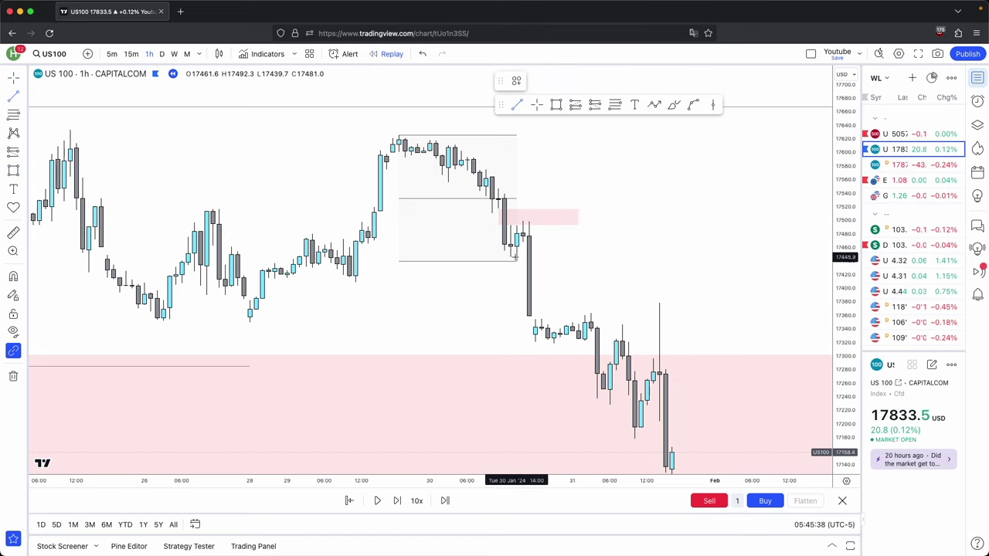
Try a horizontal line at the first range's low, and draw a second Fib Retracement from 17498.6 down to about 17320.
{"action": "left_click_drag", "start_coordinate": [517, 264], "coordinate": [591, 261]}
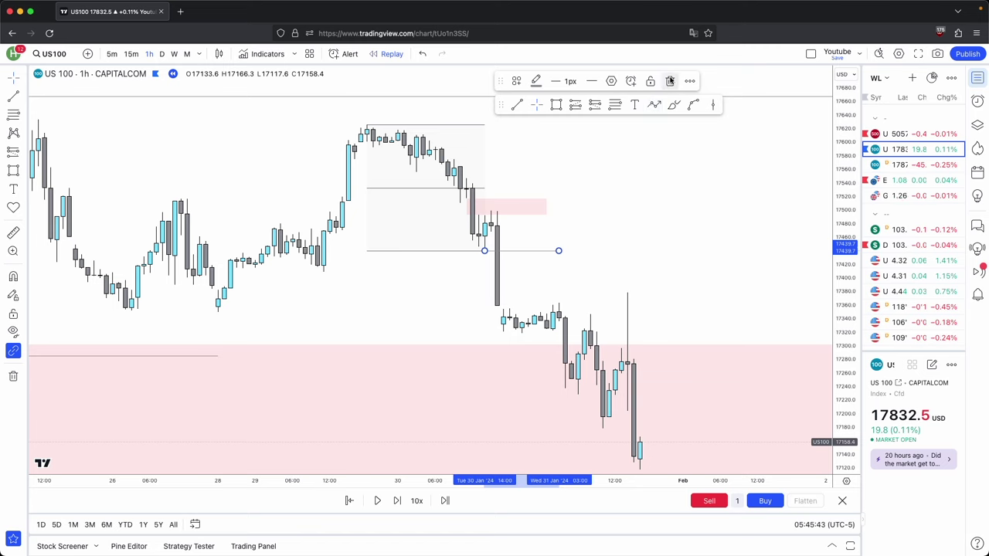
{"action": "left_click", "coordinate": [670, 81]}
{"action": "left_click", "coordinate": [497, 209], "text": "super"}
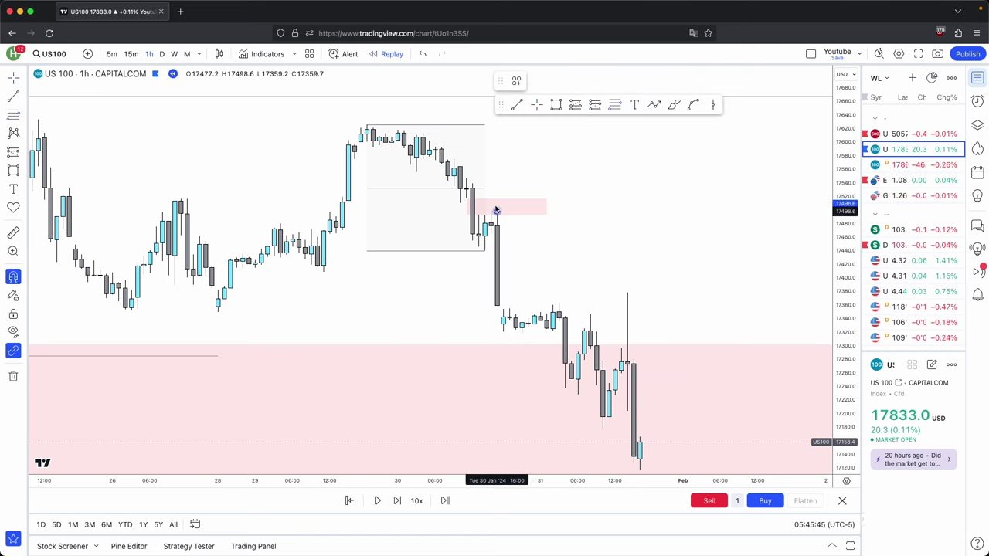
{"action": "key", "text": "Escape"}
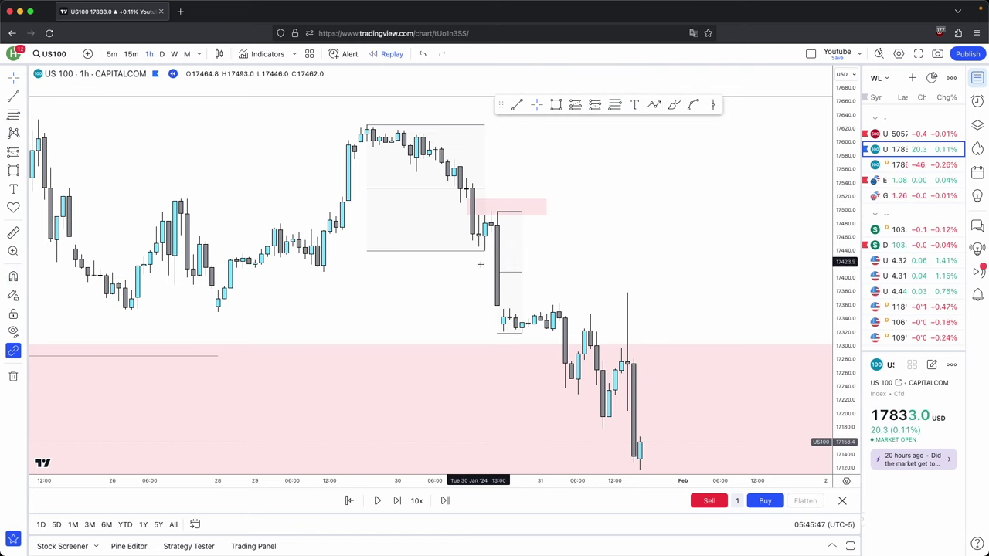
Mark the gap inside the second retracement range with a rectangle from about 17466 down to 17354.
{"action": "left_click", "coordinate": [556, 105]}
{"action": "left_click", "coordinate": [504, 310], "text": "super"}
{"action": "left_click", "coordinate": [493, 233], "text": "super"}
{"action": "left_click_drag", "start_coordinate": [504, 271], "coordinate": [572, 285]}
{"action": "left_click", "coordinate": [579, 301]}
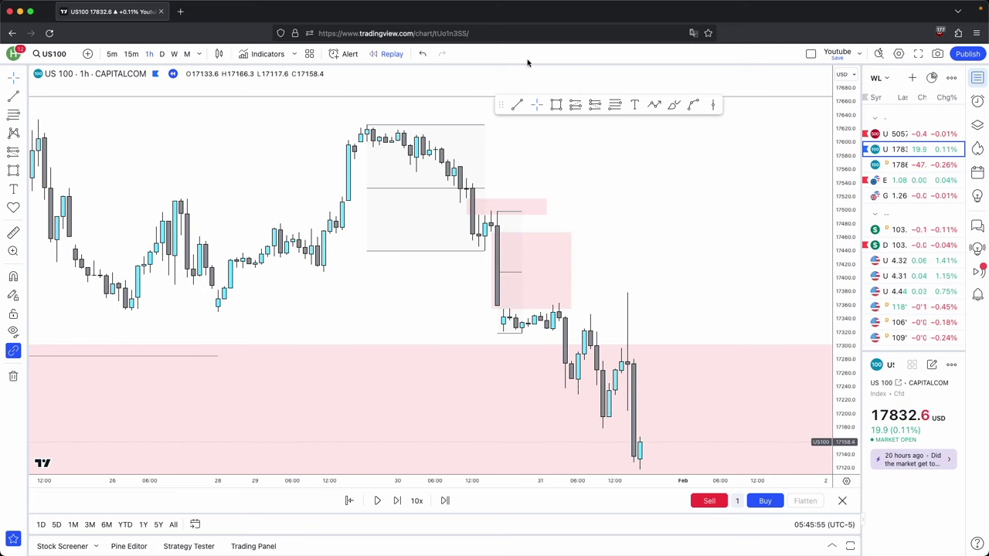
Delete the hourly retracement ranges and their small gap zones.
{"action": "left_click_drag", "start_coordinate": [620, 260], "coordinate": [568, 215]}
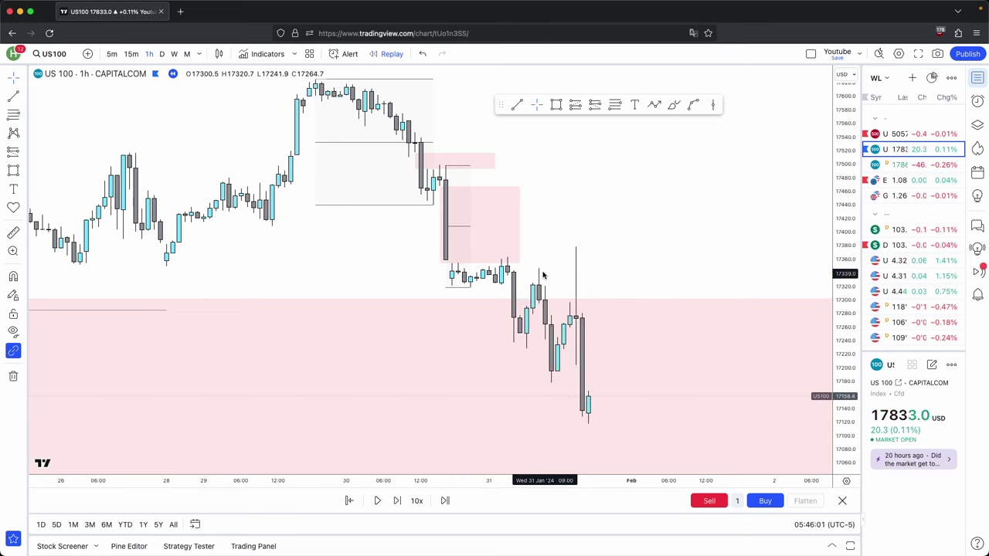
{"action": "left_click_drag", "start_coordinate": [563, 275], "coordinate": [360, 124]}
{"action": "key", "text": "Delete"}
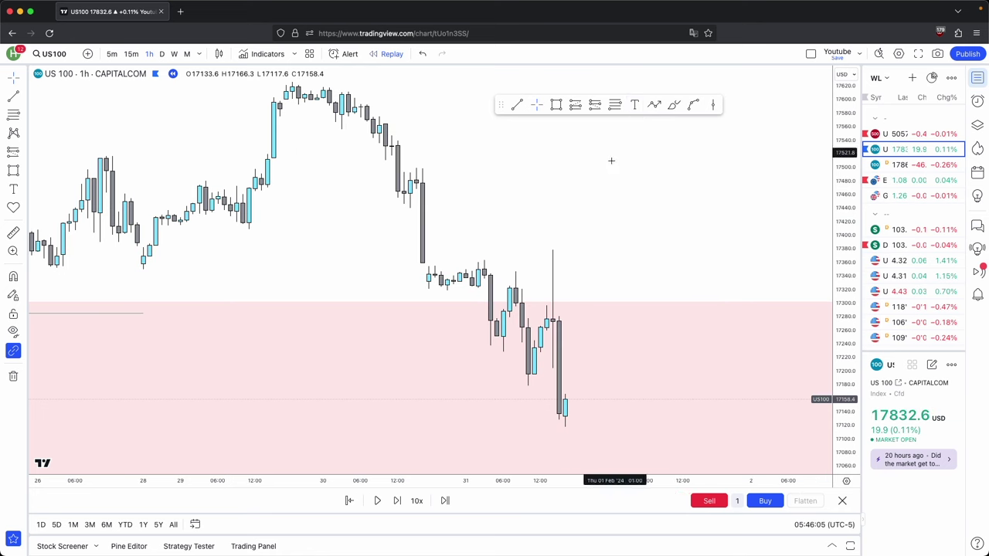
Draw a horizontal line from the 31 January hourly swing high at about 17346 across the tall wick that follows it.
{"action": "left_click_drag", "start_coordinate": [583, 218], "coordinate": [572, 212]}
{"action": "left_click", "coordinate": [517, 107]}
{"action": "left_click", "coordinate": [505, 265], "text": "super"}
{"action": "left_click", "coordinate": [566, 266], "text": "shift"}
{"action": "left_click", "coordinate": [590, 248]}
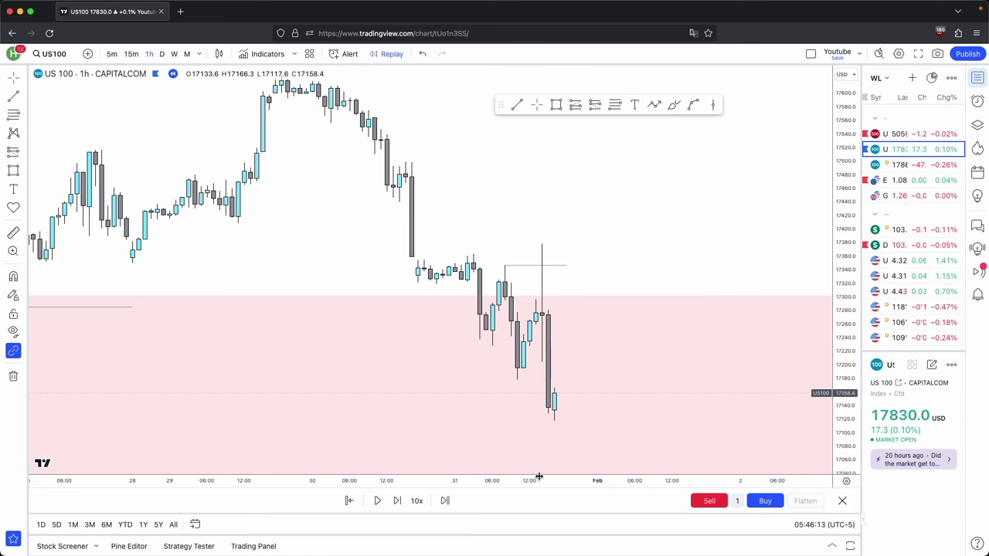
{"action": "left_click_drag", "start_coordinate": [626, 189], "coordinate": [619, 194]}
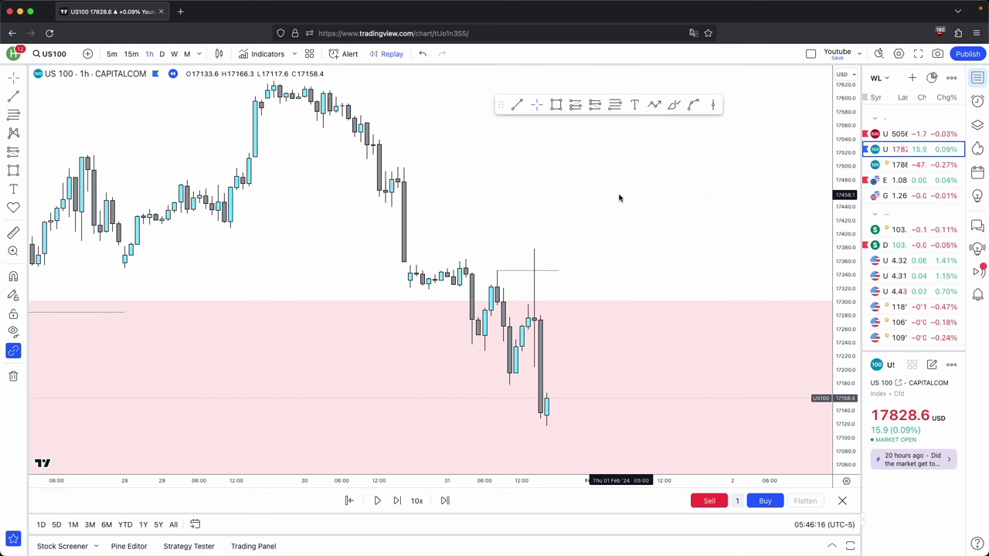
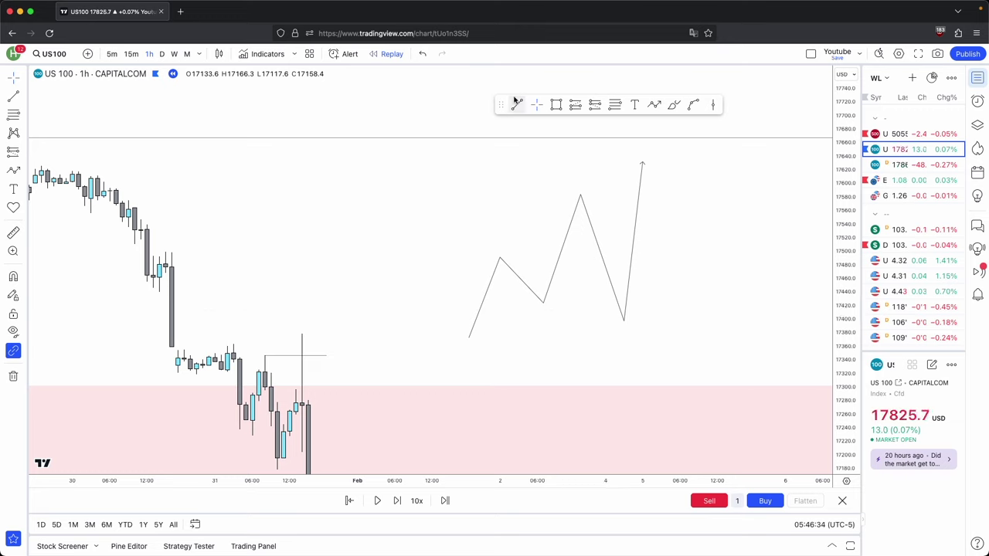
Draw a horizontal line from the zigzag sketch's first pullback low and raise the zigzag's last low above it to about 17487.
{"action": "left_click", "coordinate": [543, 304]}
{"action": "left_click", "coordinate": [673, 304]}
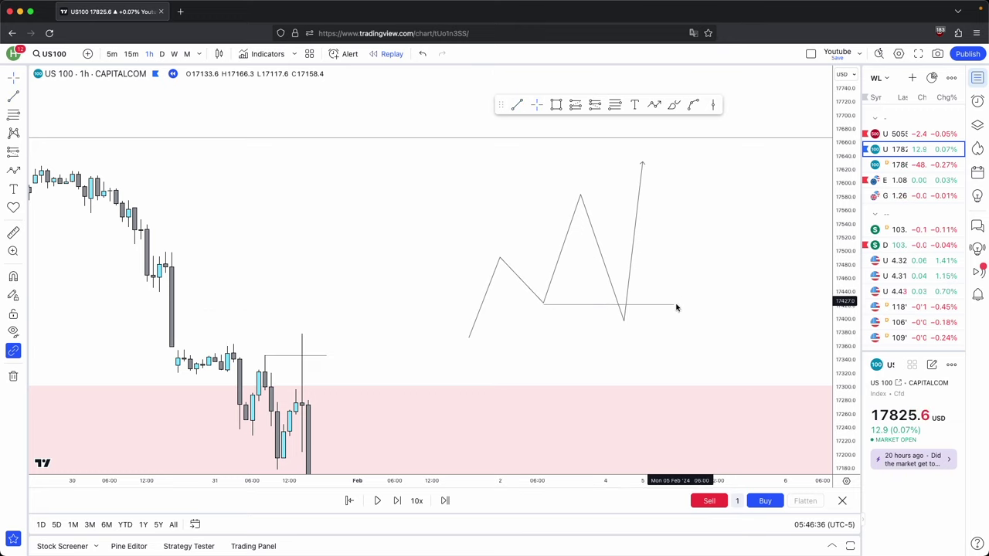
{"action": "left_click", "coordinate": [623, 320]}
{"action": "left_click_drag", "start_coordinate": [624, 320], "coordinate": [623, 260]}
Lower the zigzag's last low to about 17400 and redraw the horizontal line from its first pullback low at about 17422.
{"action": "left_click", "coordinate": [571, 305]}
{"action": "left_click", "coordinate": [668, 81]}
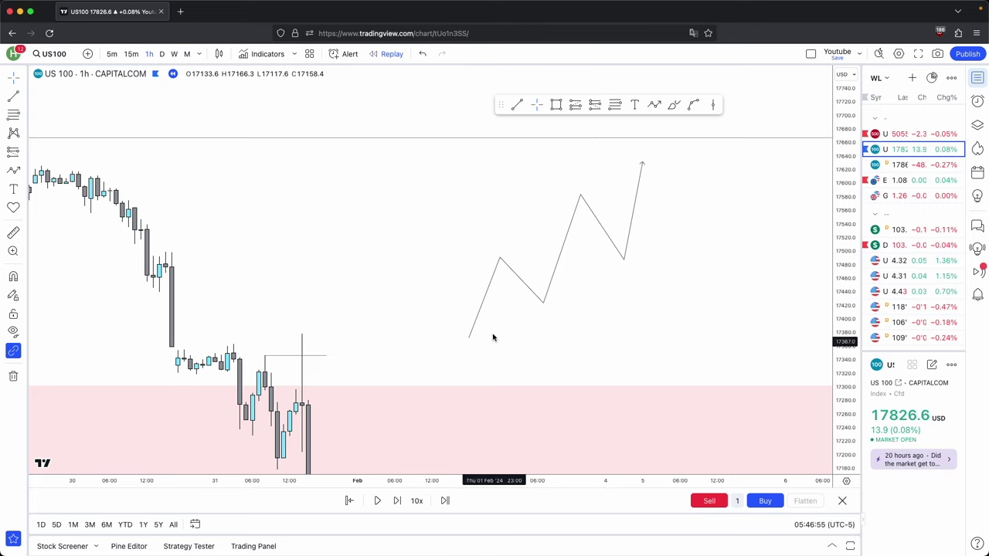
{"action": "left_click_drag", "start_coordinate": [629, 260], "coordinate": [624, 319]}
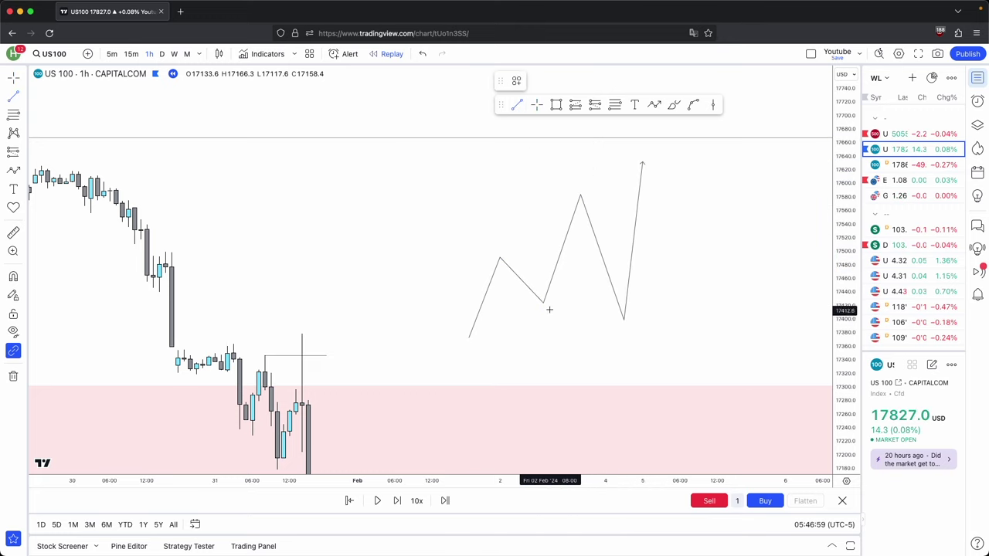
{"action": "left_click", "coordinate": [654, 296]}
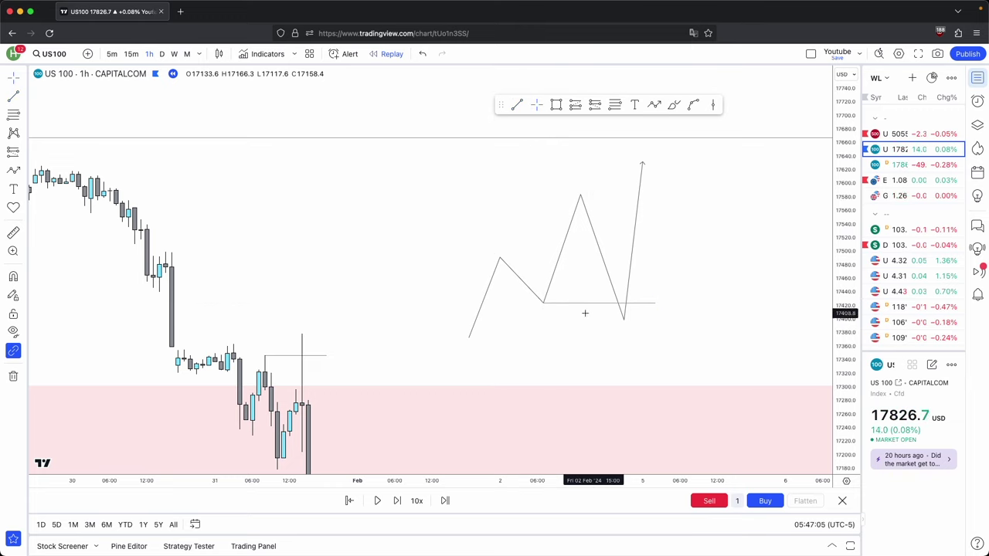
Sketch a second rising zigzag arrow from the first arrow's tip, with two pullbacks, up through the January swing-high line.
{"action": "left_click", "coordinate": [655, 105]}
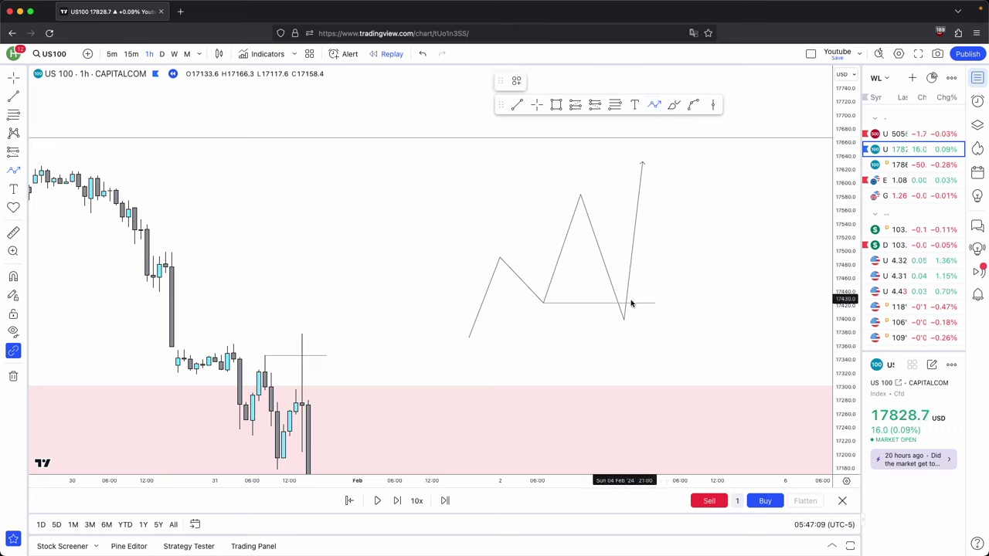
{"action": "left_click", "coordinate": [648, 163]}
{"action": "left_click", "coordinate": [674, 221]}
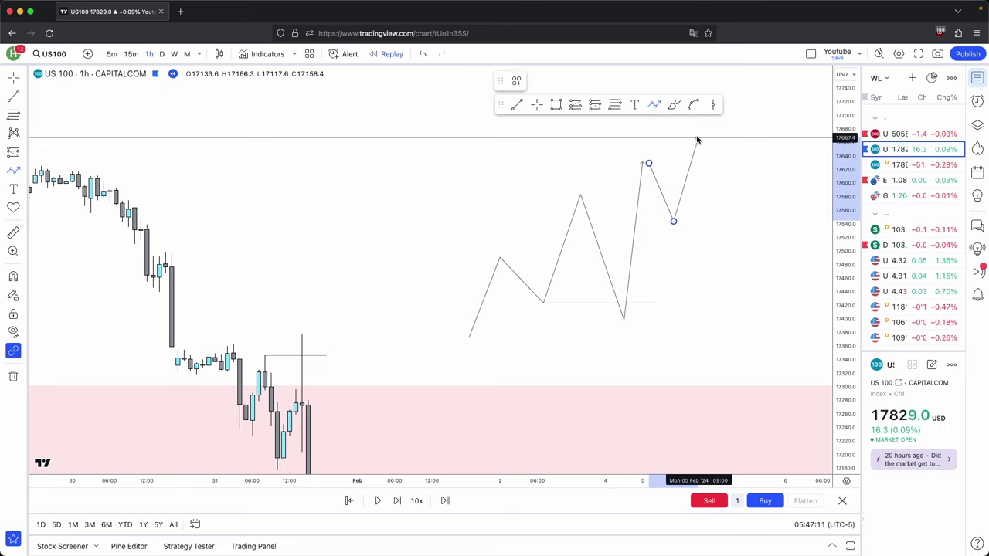
{"action": "left_click", "coordinate": [710, 117]}
{"action": "left_click", "coordinate": [730, 158]}
{"action": "double_click", "coordinate": [754, 71]}
Clear the two zigzag sketches and their horizontal line from the chart and return to the 31 January candles.
{"action": "left_click_drag", "start_coordinate": [777, 97], "coordinate": [715, 114]}
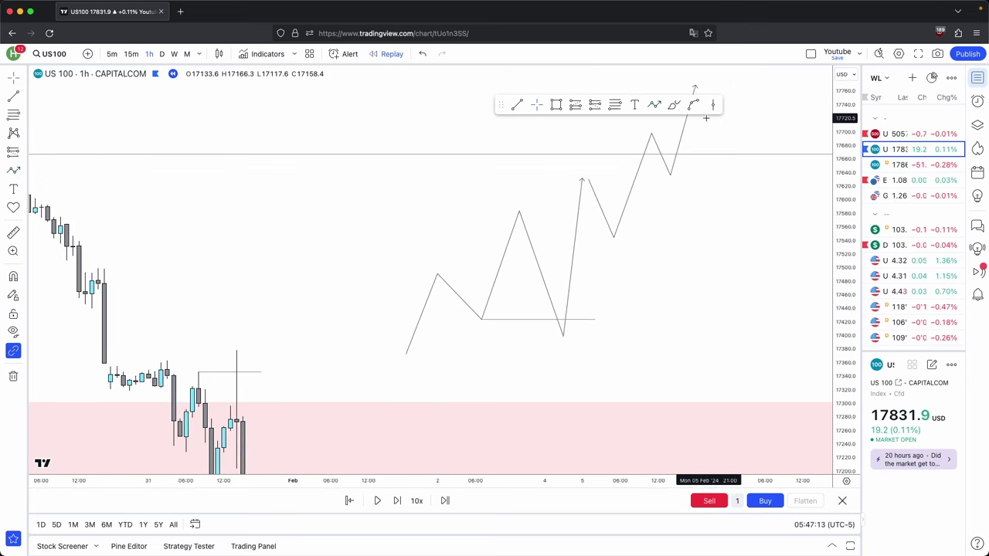
{"action": "scroll", "coordinate": [706, 115], "scroll_direction": "up", "scroll_amount": 1}
{"action": "left_click_drag", "start_coordinate": [840, 254], "coordinate": [840, 302]}
{"action": "left_click_drag", "start_coordinate": [409, 296], "coordinate": [680, 192]}
{"action": "scroll", "coordinate": [827, 229], "scroll_direction": "down", "scroll_amount": 2}
{"action": "left_click_drag", "start_coordinate": [844, 230], "coordinate": [844, 320]}
{"action": "scroll", "coordinate": [616, 184], "scroll_direction": "down", "scroll_amount": 2}
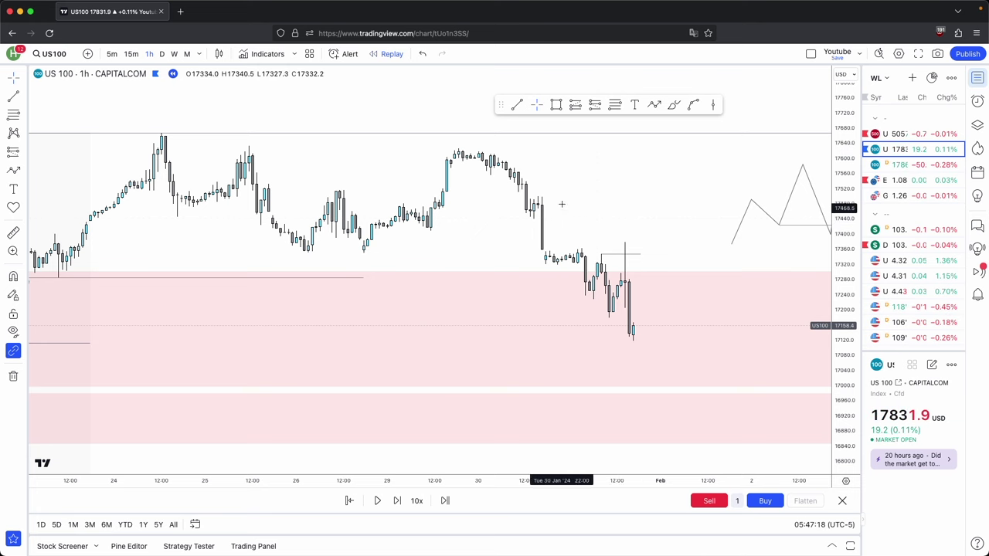
{"action": "left_click_drag", "start_coordinate": [623, 190], "coordinate": [371, 221]}
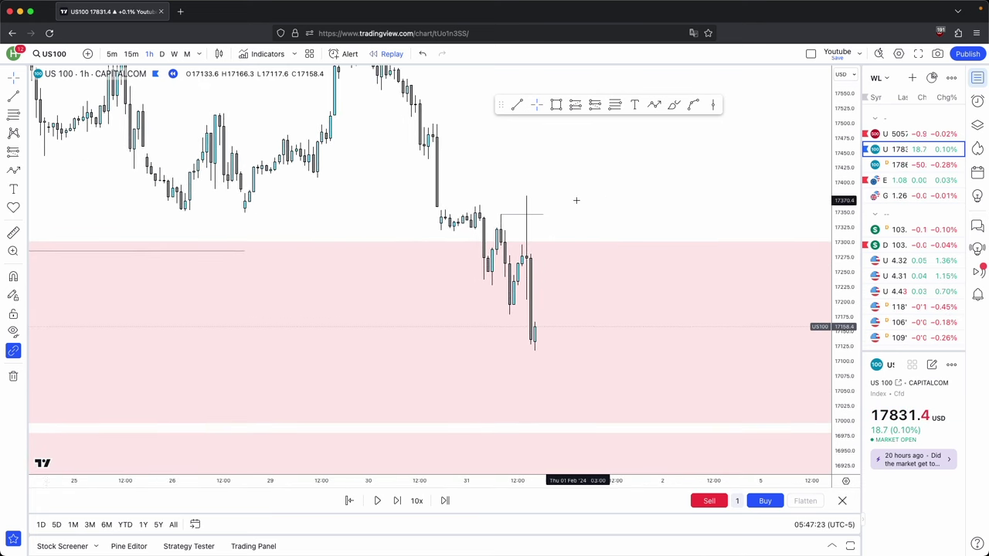
{"action": "left_click_drag", "start_coordinate": [575, 200], "coordinate": [466, 217]}
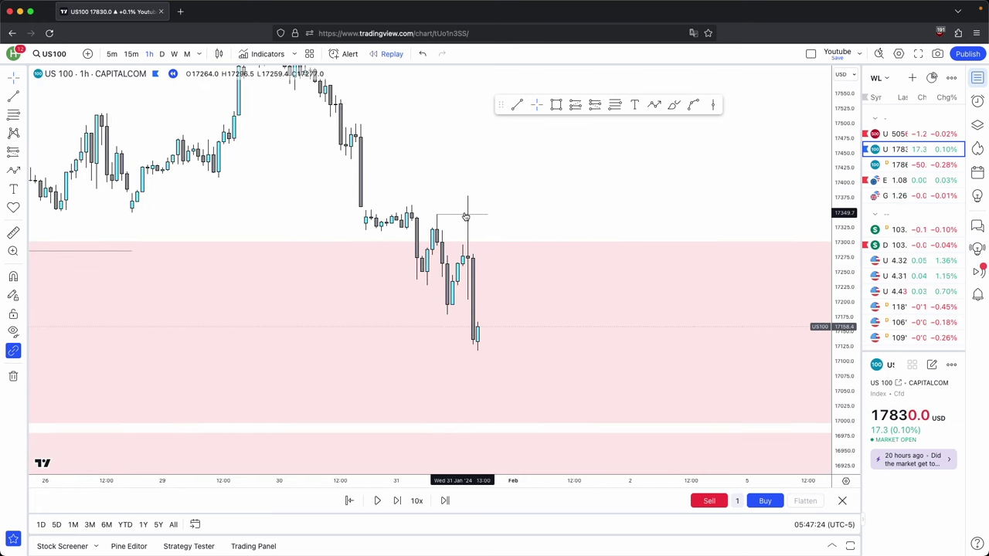
Draw a horizontal line from the 31 January swing low across the following drop and delete it.
{"action": "left_click", "coordinate": [517, 106]}
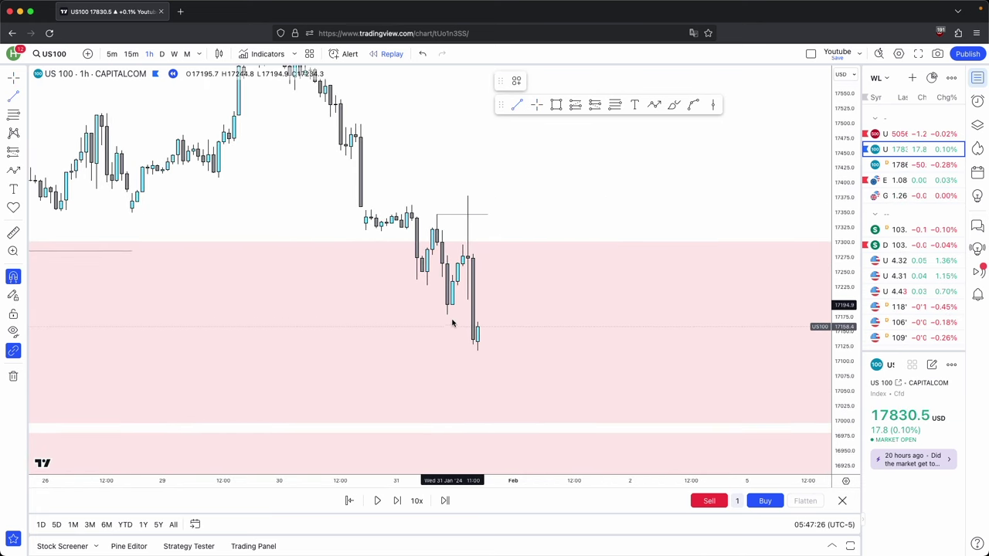
{"action": "left_click", "coordinate": [448, 317], "text": "super"}
{"action": "left_click", "coordinate": [476, 324], "text": "shift"}
{"action": "left_click_drag", "start_coordinate": [474, 315], "coordinate": [493, 320]}
{"action": "key", "text": "BackSpace"}
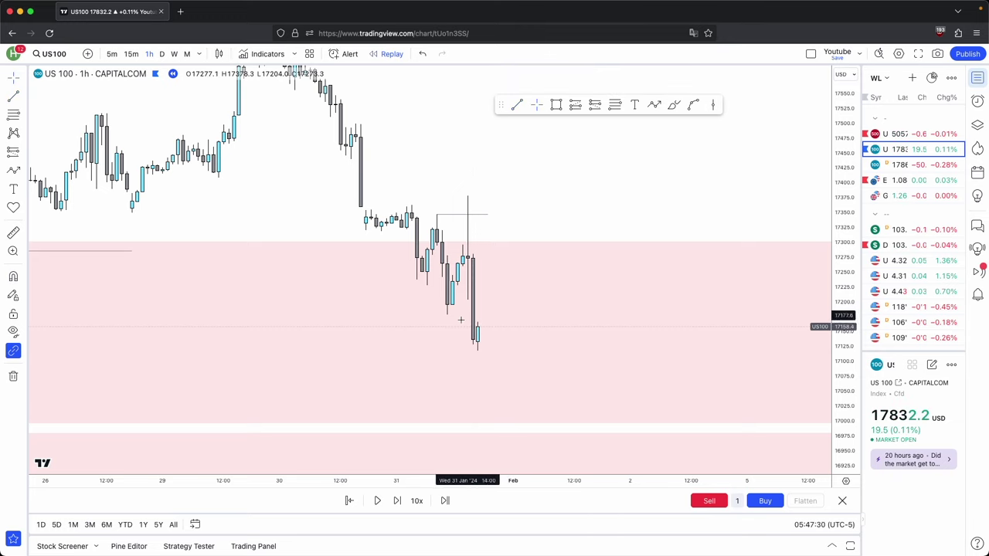
Sketch a rising zigzag arrow with one pullback from beside the latest candle to about 17560, and delete it.
{"action": "scroll", "coordinate": [603, 287], "scroll_direction": "down", "scroll_amount": 10}
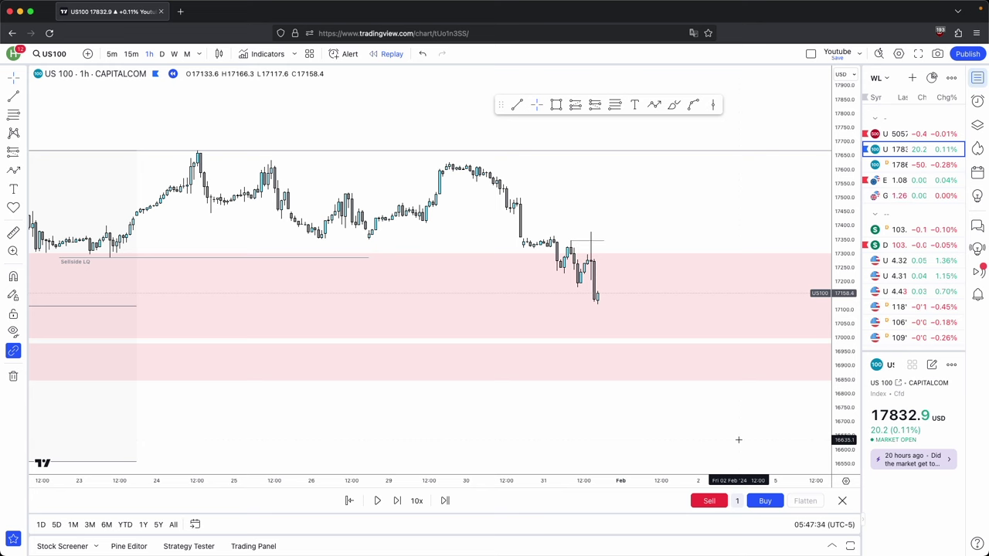
{"action": "scroll", "coordinate": [603, 287], "scroll_direction": "up", "scroll_amount": 5}
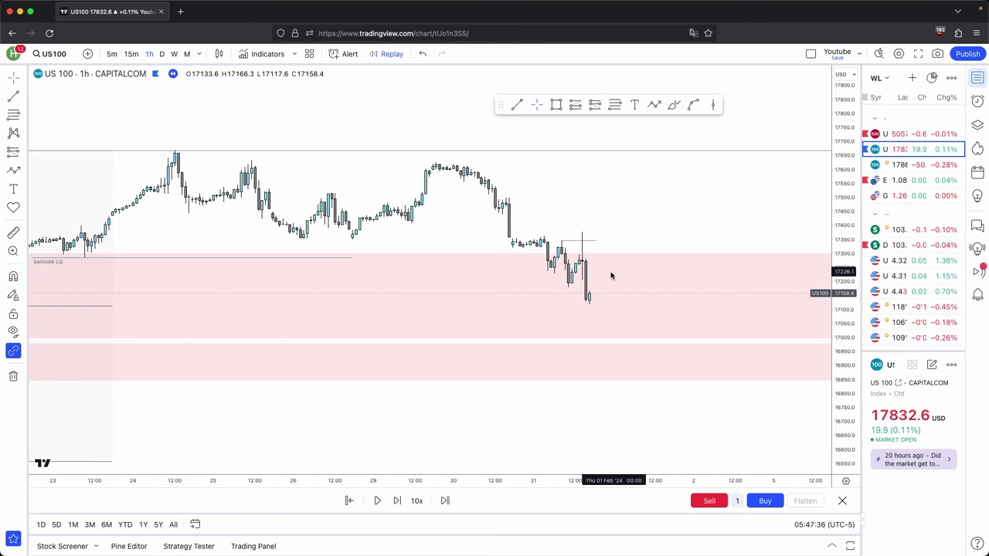
{"action": "scroll", "coordinate": [709, 216], "scroll_direction": "up", "scroll_amount": 5}
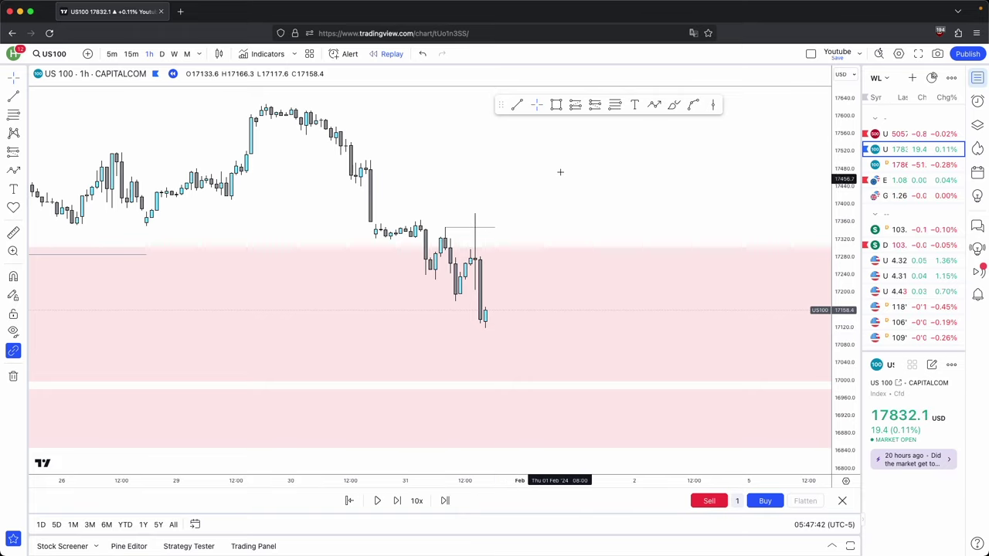
{"action": "left_click", "coordinate": [509, 313]}
{"action": "left_click", "coordinate": [545, 159]}
{"action": "left_click", "coordinate": [580, 211]}
{"action": "double_click", "coordinate": [605, 132]}
{"action": "left_click_drag", "start_coordinate": [665, 131], "coordinate": [580, 251]}
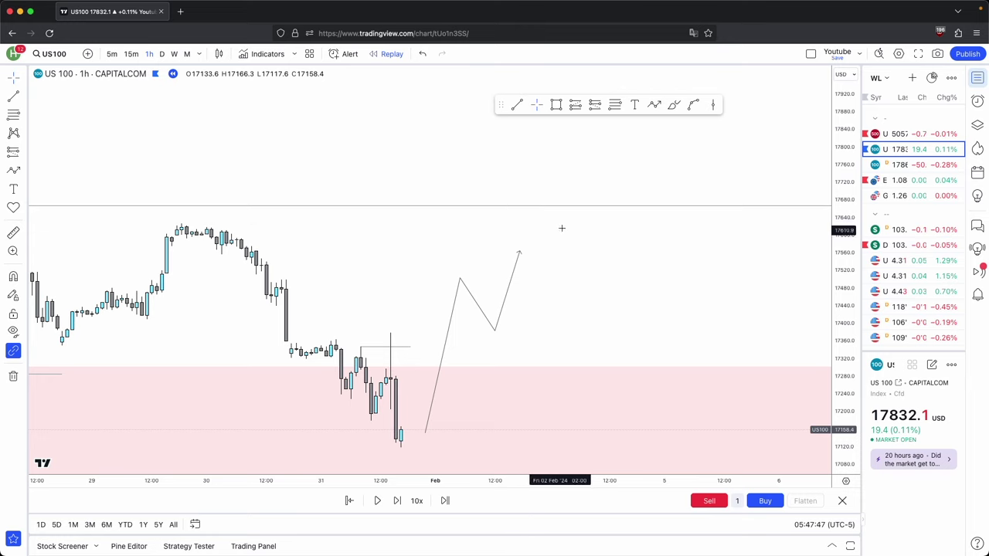
{"action": "left_click", "coordinate": [521, 253]}
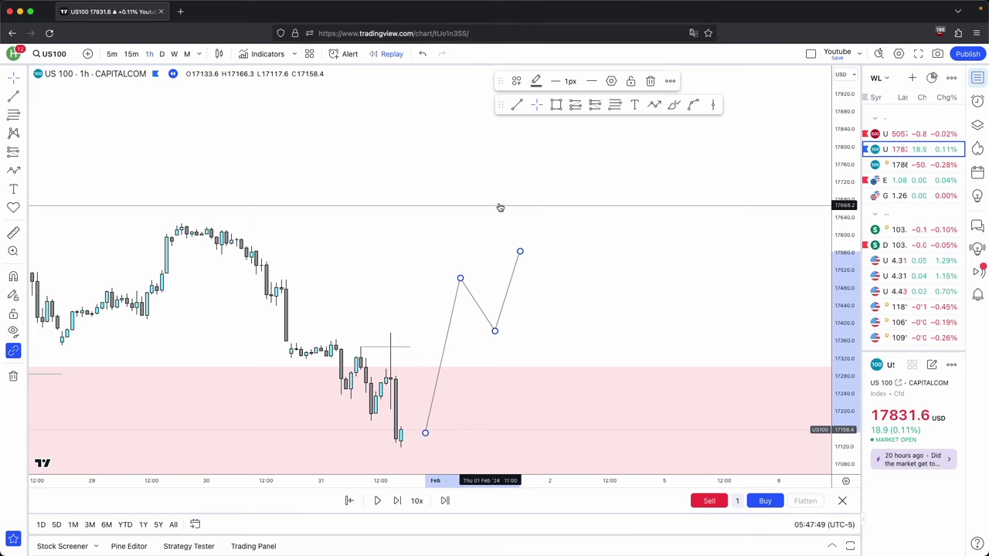
{"action": "left_click", "coordinate": [650, 81]}
Advance the replay bar by bar from the 31 January low into the morning of 1 February.
{"action": "left_click_drag", "start_coordinate": [554, 315], "coordinate": [666, 263]}
{"action": "scroll", "coordinate": [422, 292], "scroll_direction": "up", "scroll_amount": 2}
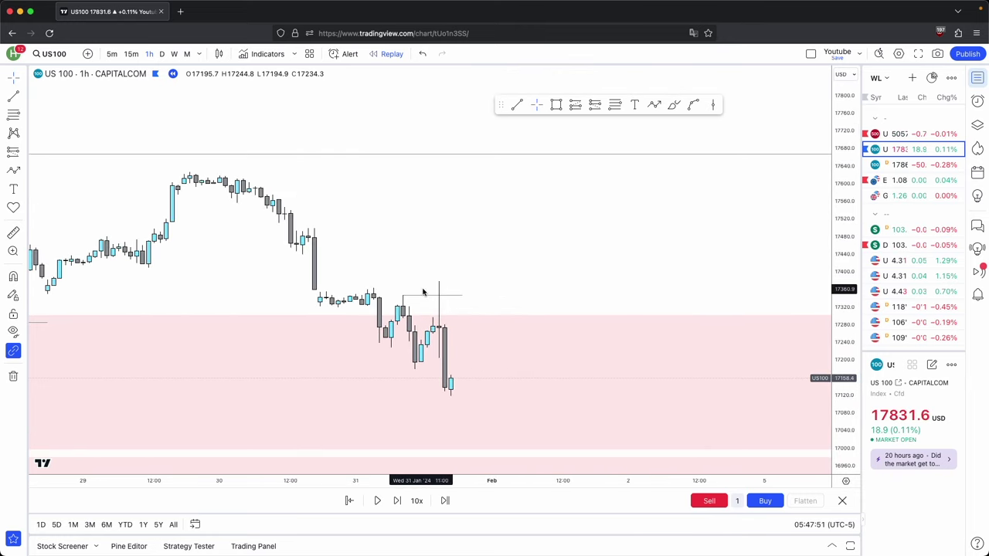
{"action": "left_click_drag", "start_coordinate": [557, 278], "coordinate": [612, 245]}
{"action": "left_click", "coordinate": [399, 501]}
{"action": "left_click", "coordinate": [400, 501]}
{"action": "left_click", "coordinate": [400, 501]}
{"action": "left_click", "coordinate": [397, 501]}
{"action": "left_click", "coordinate": [397, 501]}
Box the gap above the 31 January low from 17166.3 to about 17203 and mark the next swing high at about 17229 with a short horizontal line.
{"action": "left_click", "coordinate": [555, 104]}
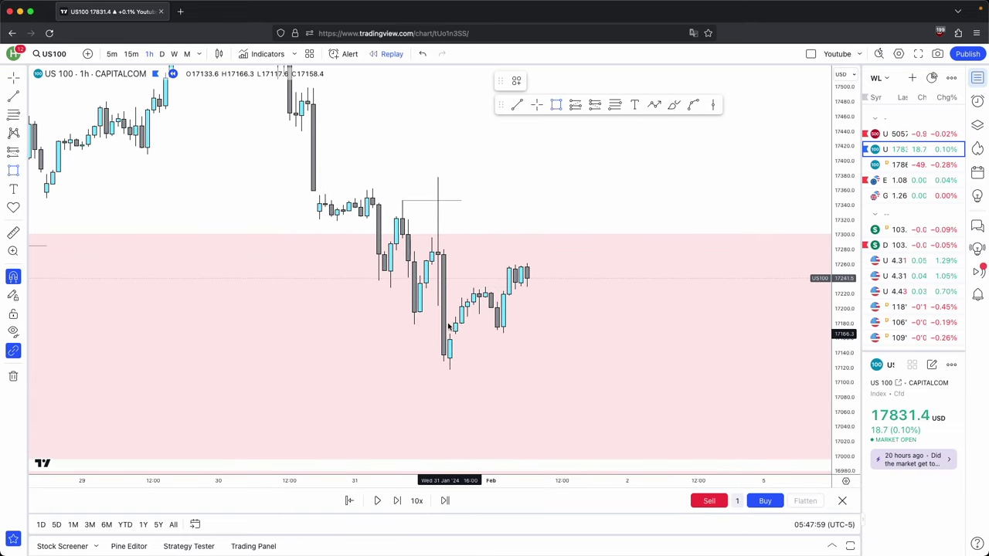
{"action": "left_click_drag", "start_coordinate": [442, 309], "coordinate": [527, 332]}
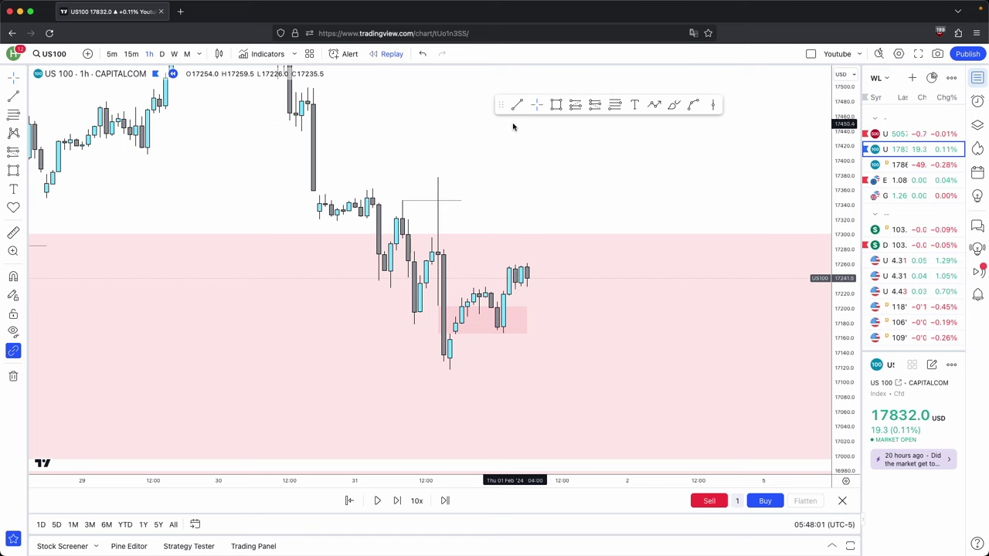
{"action": "left_click", "coordinate": [509, 287]}
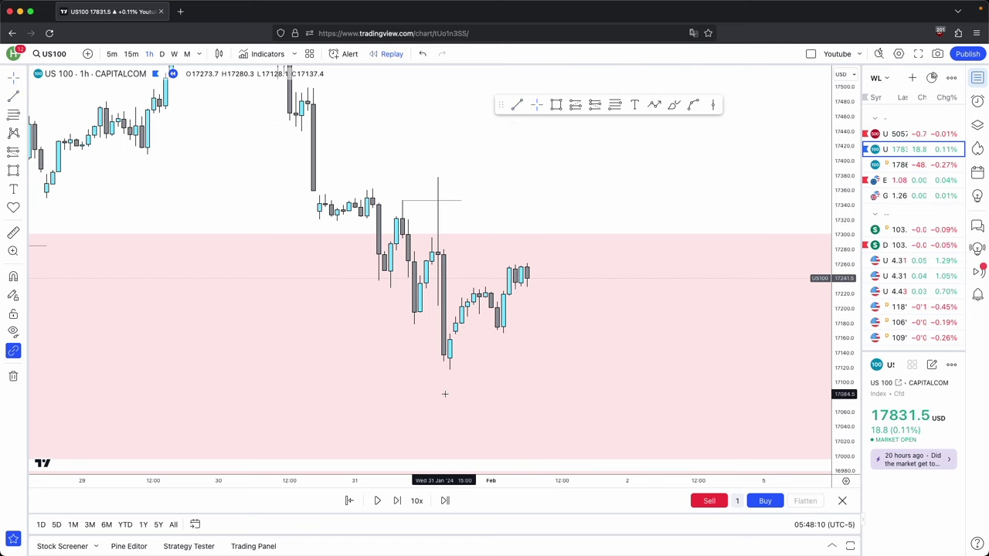
{"action": "key", "text": "super+z"}
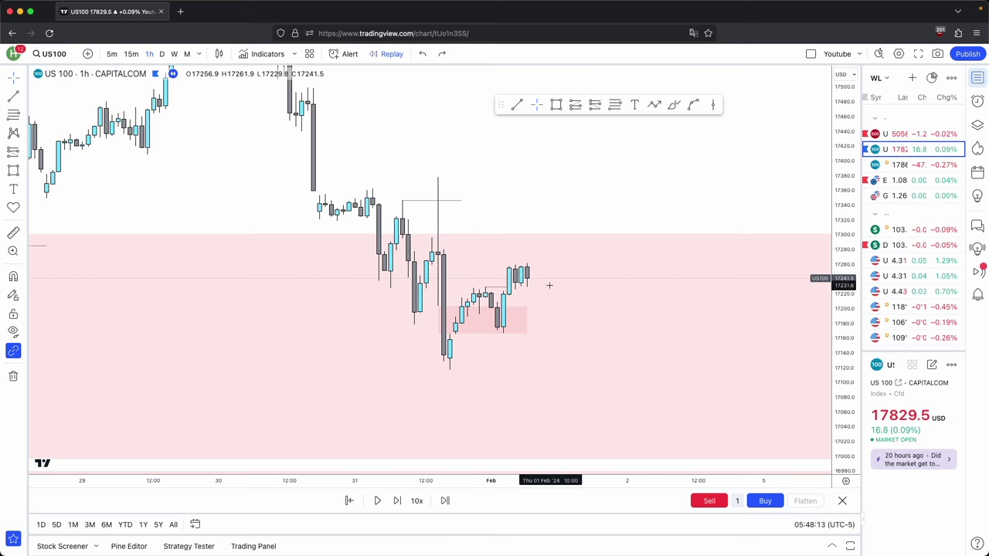
Advance the replay bar by bar until price rallies through the January swing-high line at about 17667.
{"action": "left_click_drag", "start_coordinate": [850, 238], "coordinate": [850, 363]}
{"action": "scroll", "coordinate": [684, 214], "scroll_direction": "down", "scroll_amount": 3}
{"action": "left_click_drag", "start_coordinate": [679, 214], "coordinate": [523, 347]}
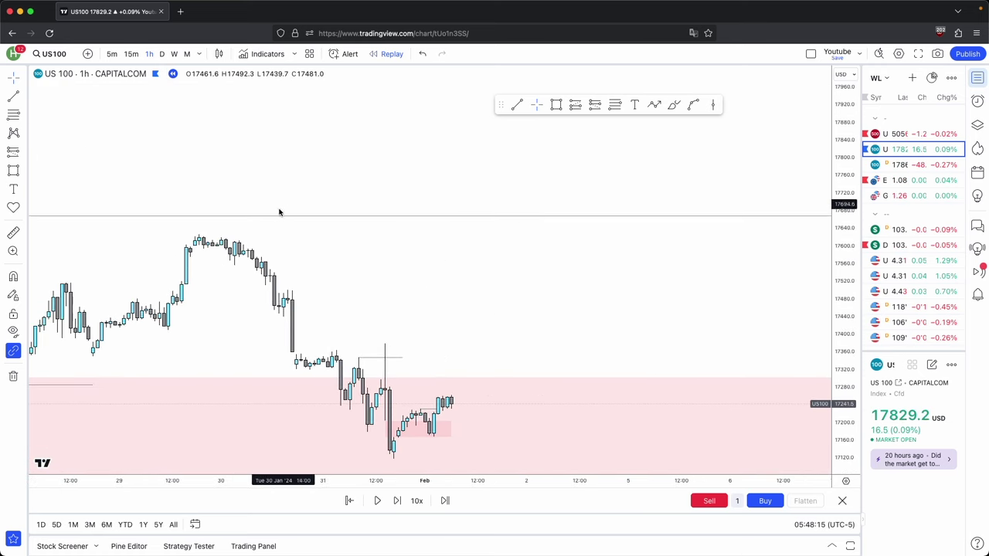
{"action": "left_click_drag", "start_coordinate": [411, 268], "coordinate": [486, 190]}
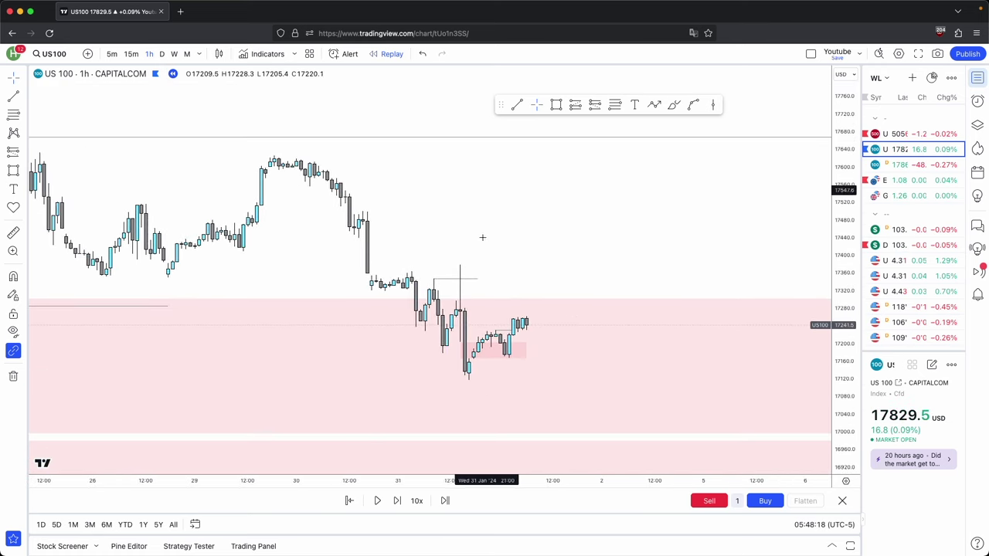
{"action": "left_click", "coordinate": [398, 501]}
{"action": "left_click", "coordinate": [397, 501]}
{"action": "left_click", "coordinate": [397, 500]}
{"action": "left_click", "coordinate": [397, 501]}
{"action": "left_click", "coordinate": [397, 501]}
{"action": "left_click", "coordinate": [398, 501]}
{"action": "scroll", "coordinate": [645, 225], "scroll_direction": "down", "scroll_amount": 5}
{"action": "scroll", "coordinate": [640, 253], "scroll_direction": "up", "scroll_amount": 3}
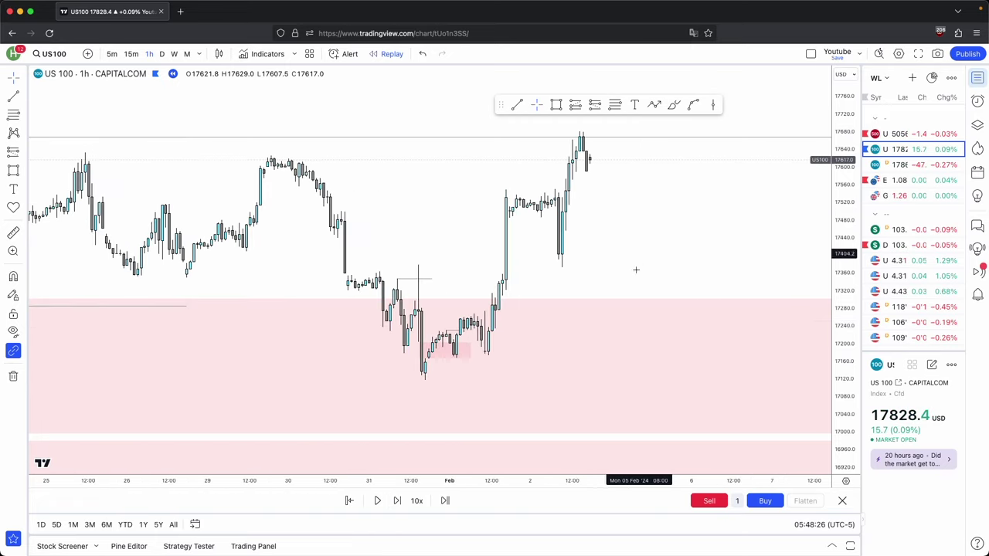
Draw a Fib retracement over the 1 February rally from the low at 17172.7 to the high at 17548.6.
{"action": "left_click_drag", "start_coordinate": [626, 290], "coordinate": [688, 258]}
{"action": "left_click_drag", "start_coordinate": [843, 310], "coordinate": [843, 207]}
{"action": "scroll", "coordinate": [637, 288], "scroll_direction": "up", "scroll_amount": 3}
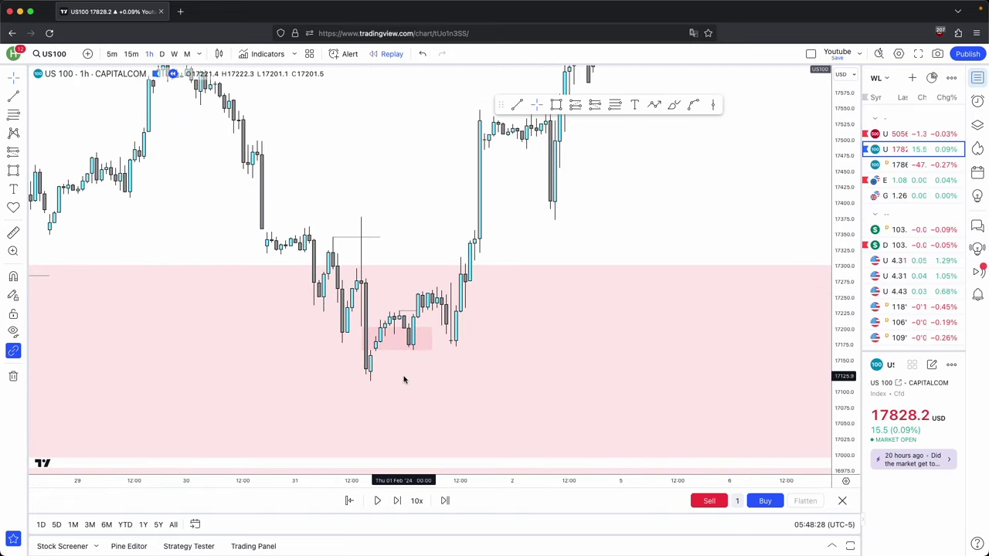
{"action": "left_click_drag", "start_coordinate": [457, 347], "coordinate": [507, 144]}
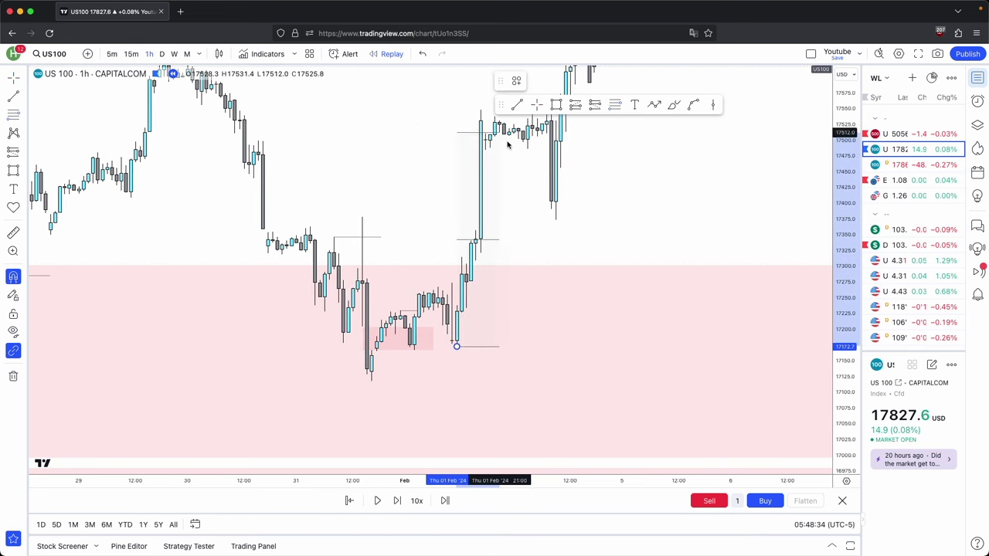
{"action": "left_click", "coordinate": [483, 97], "text": "super"}
{"action": "left_click", "coordinate": [600, 245]}
{"action": "left_click_drag", "start_coordinate": [603, 237], "coordinate": [579, 281]}
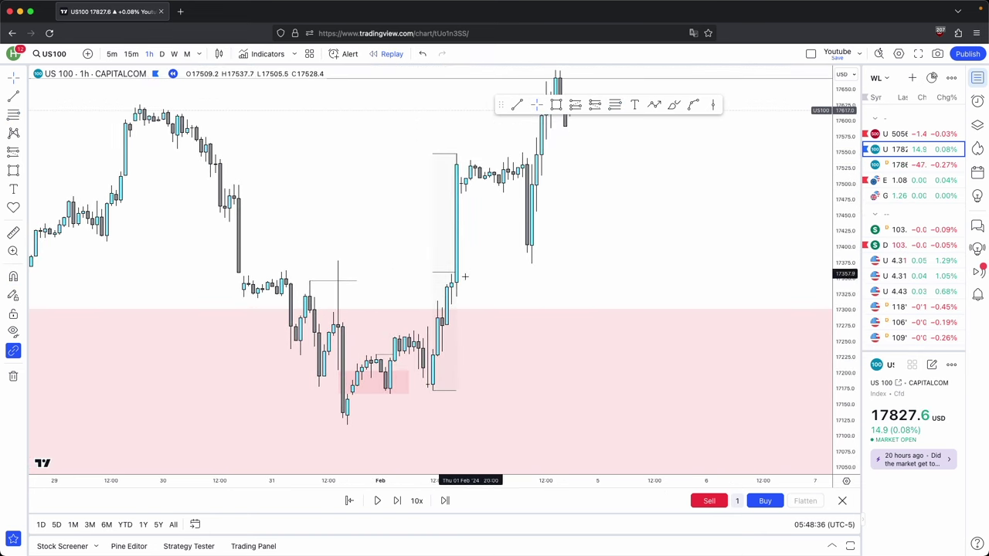
Box the gap inside the tall 1 February candle from 17357.4 to about 17484, extending it past the latest candle.
{"action": "left_click", "coordinate": [557, 105]}
{"action": "left_click", "coordinate": [452, 274], "text": "super"}
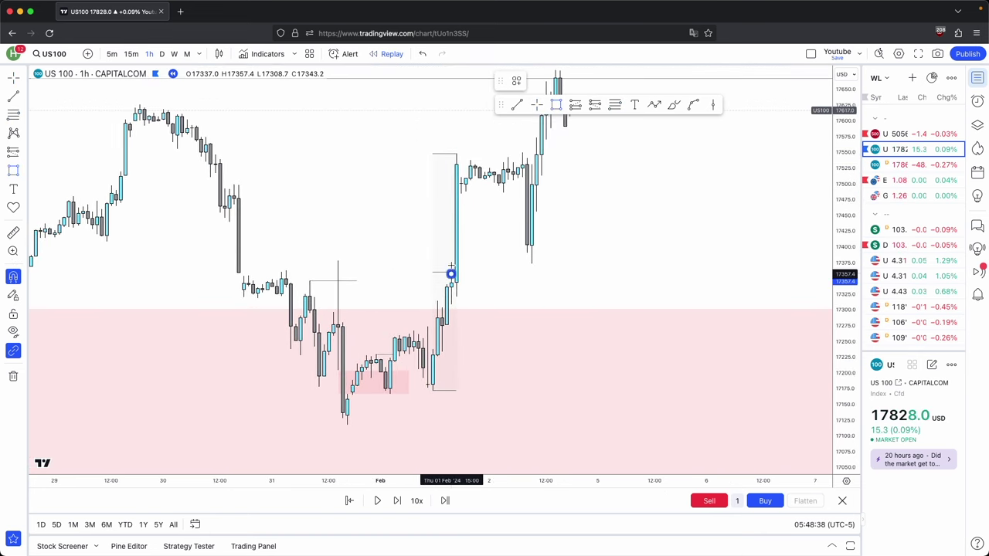
{"action": "key", "text": "super+v"}
{"action": "left_click", "coordinate": [462, 218], "text": "super"}
{"action": "left_click_drag", "start_coordinate": [461, 233], "coordinate": [604, 229]}
{"action": "left_click", "coordinate": [699, 222]}
{"action": "left_click_drag", "start_coordinate": [696, 224], "coordinate": [682, 316]}
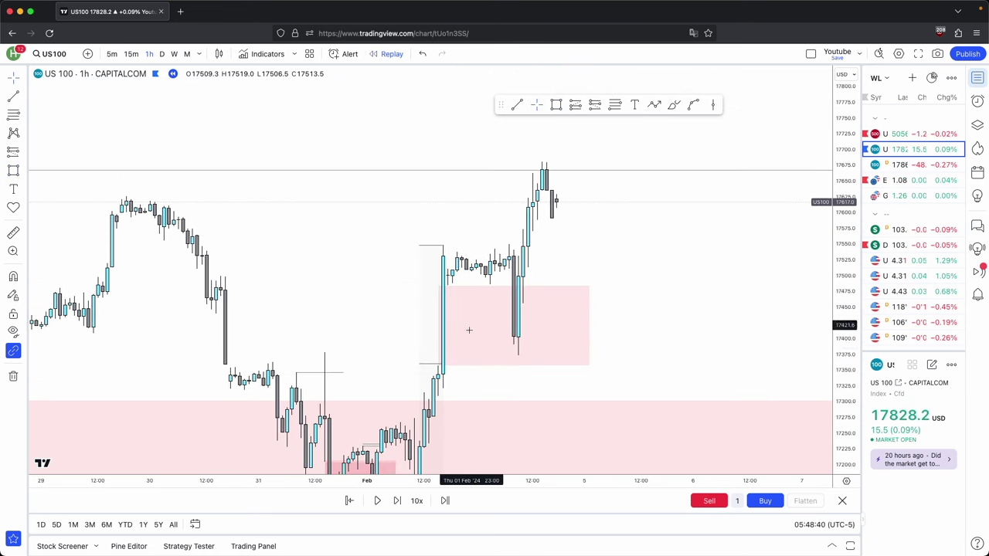
Draw a horizontal line from the 1 February rally high at 17548.6 across to the 2 February candles.
{"action": "left_click", "coordinate": [443, 245], "text": "super"}
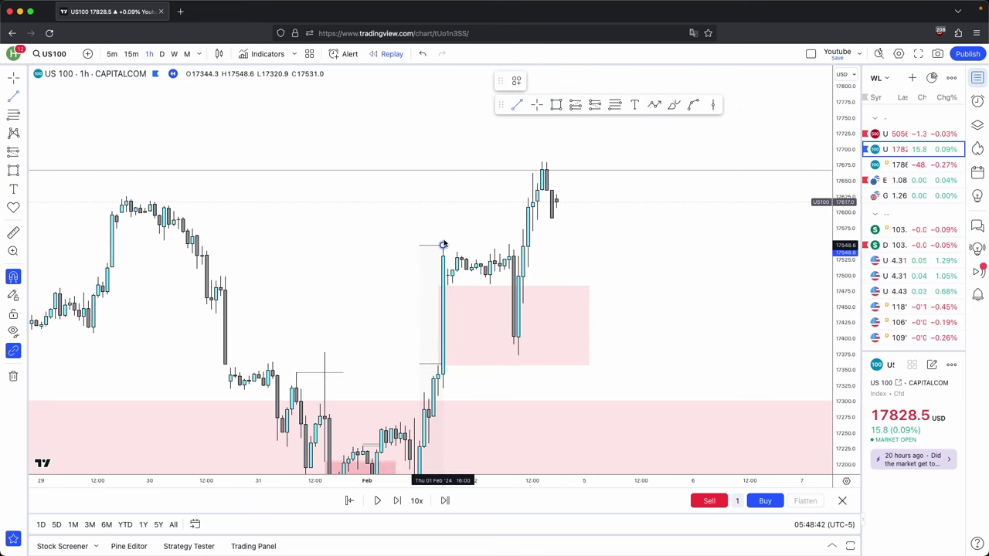
{"action": "left_click", "coordinate": [518, 245], "text": "shift"}
{"action": "left_click", "coordinate": [653, 260]}
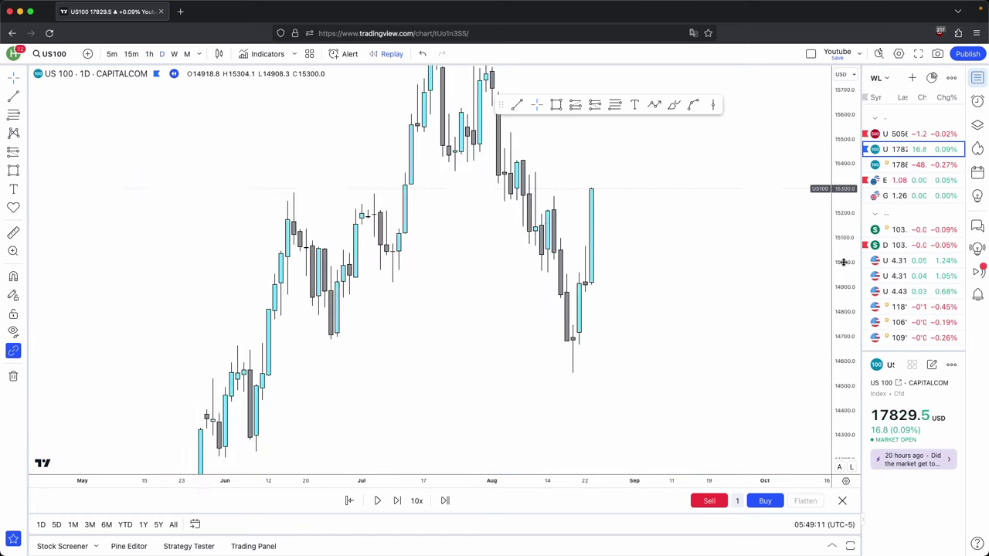
Sketch a zigzag arrow over the daily rise from May to July 2023, the August pullback and a projected rally, and delete it.
{"action": "left_click_drag", "start_coordinate": [843, 262], "coordinate": [847, 348]}
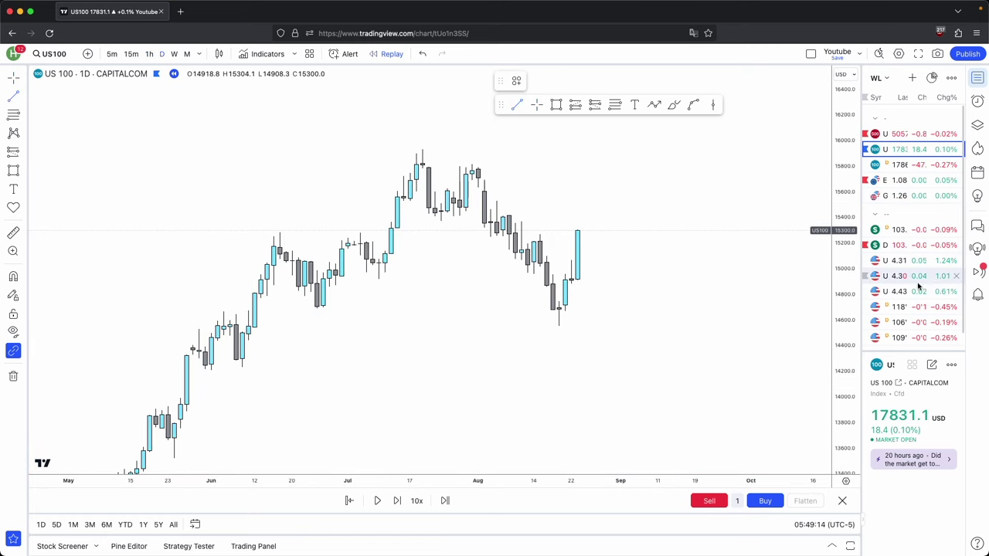
{"action": "scroll", "coordinate": [600, 382], "scroll_direction": "down", "scroll_amount": 3}
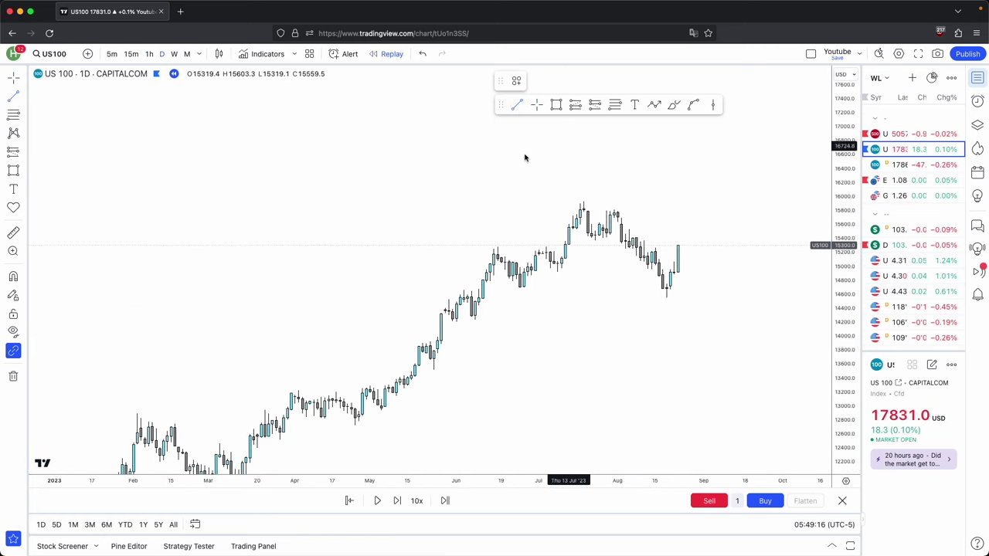
{"action": "scroll", "coordinate": [624, 234], "scroll_direction": "up", "scroll_amount": 2}
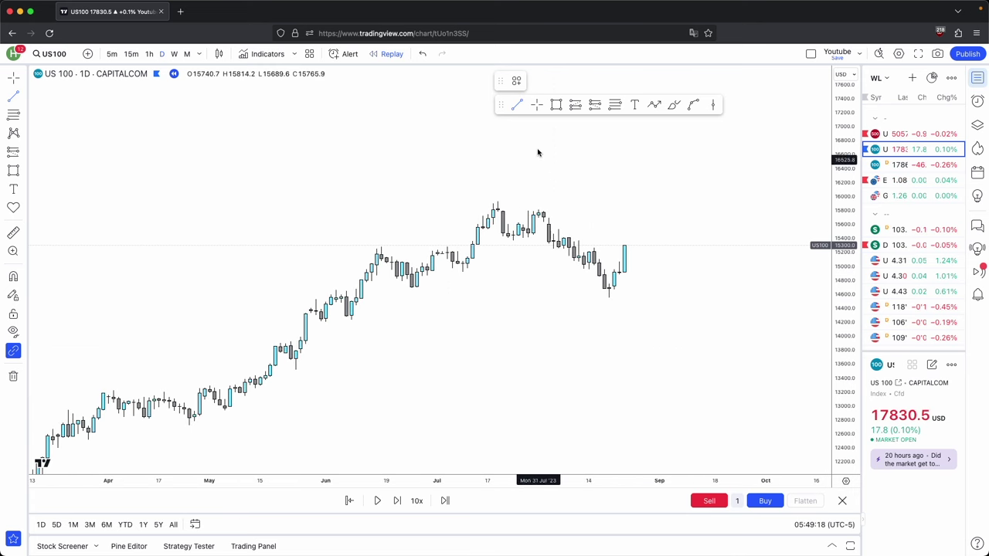
{"action": "left_click", "coordinate": [654, 104]}
{"action": "left_click", "coordinate": [229, 409]}
{"action": "left_click", "coordinate": [495, 208]}
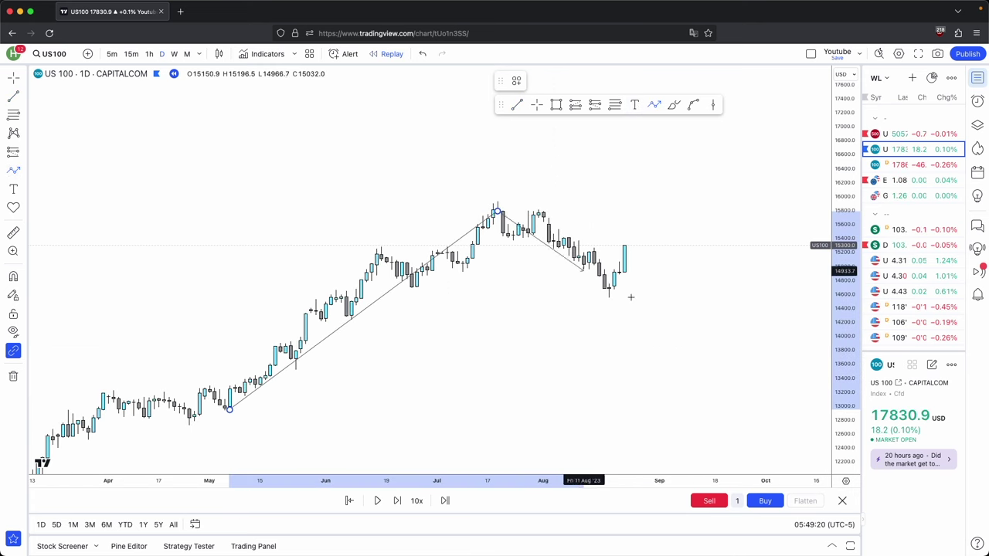
{"action": "left_click", "coordinate": [613, 299]}
{"action": "double_click", "coordinate": [685, 174]}
{"action": "left_click", "coordinate": [654, 81]}
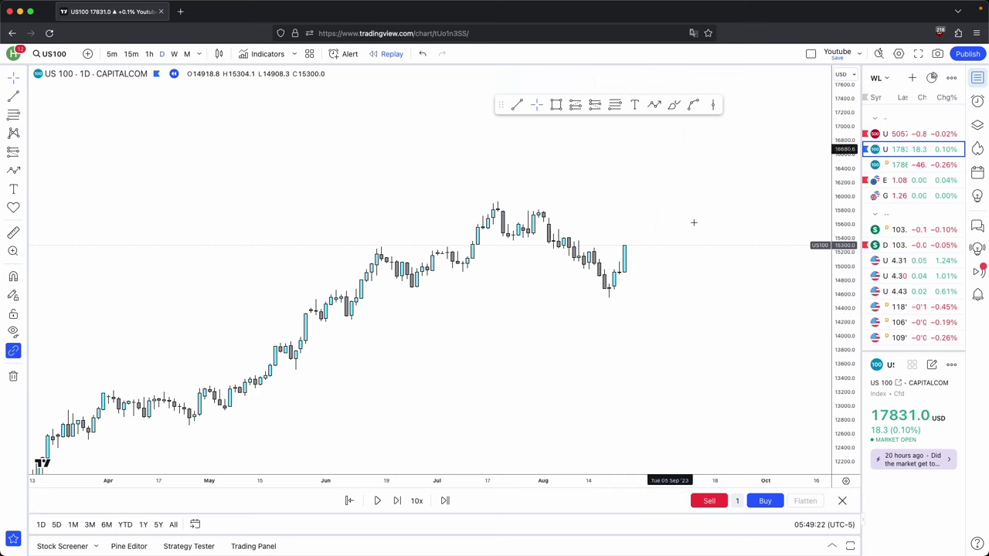
Draw a horizontal line from the late-June 2023 daily swing low at about 14690 to just past the August low.
{"action": "left_click_drag", "start_coordinate": [835, 413], "coordinate": [836, 251]}
{"action": "left_click_drag", "start_coordinate": [733, 321], "coordinate": [709, 326]}
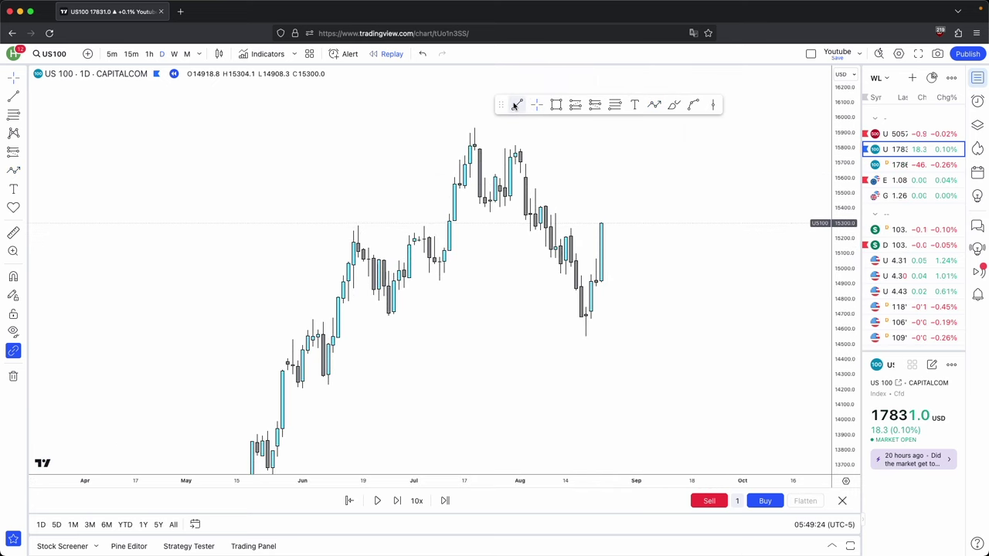
{"action": "left_click", "coordinate": [389, 316]}
{"action": "left_click", "coordinate": [581, 324], "text": "shift"}
{"action": "left_click_drag", "start_coordinate": [581, 317], "coordinate": [631, 317]}
{"action": "left_click", "coordinate": [675, 361]}
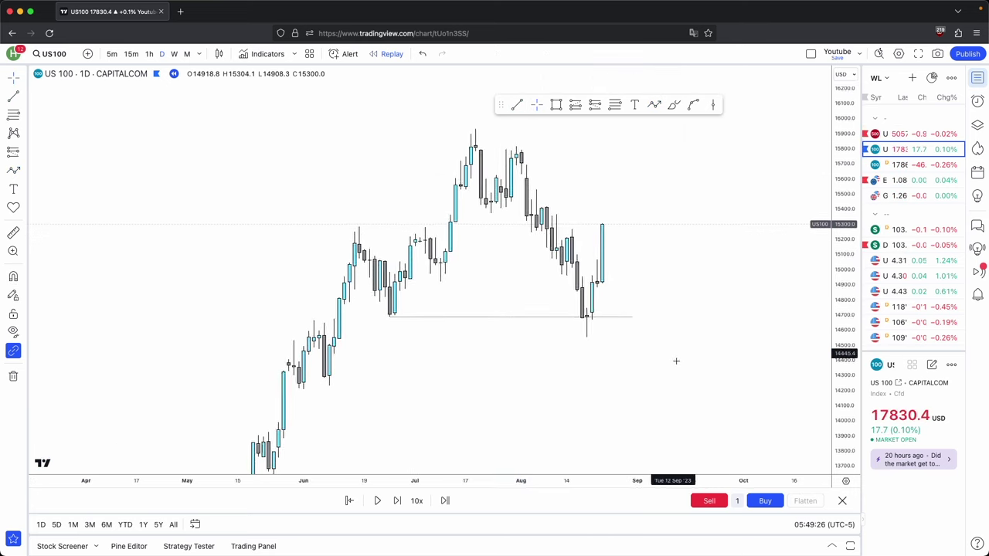
Trace a zigzag arrow along the August 2023 daily decline from the early-August high to below the horizontal line, and delete it.
{"action": "left_click_drag", "start_coordinate": [676, 361], "coordinate": [668, 373]}
{"action": "scroll", "coordinate": [717, 382], "scroll_direction": "up", "scroll_amount": 1}
{"action": "left_click_drag", "start_coordinate": [844, 390], "coordinate": [844, 346]}
{"action": "scroll", "coordinate": [796, 344], "scroll_direction": "up", "scroll_amount": 2}
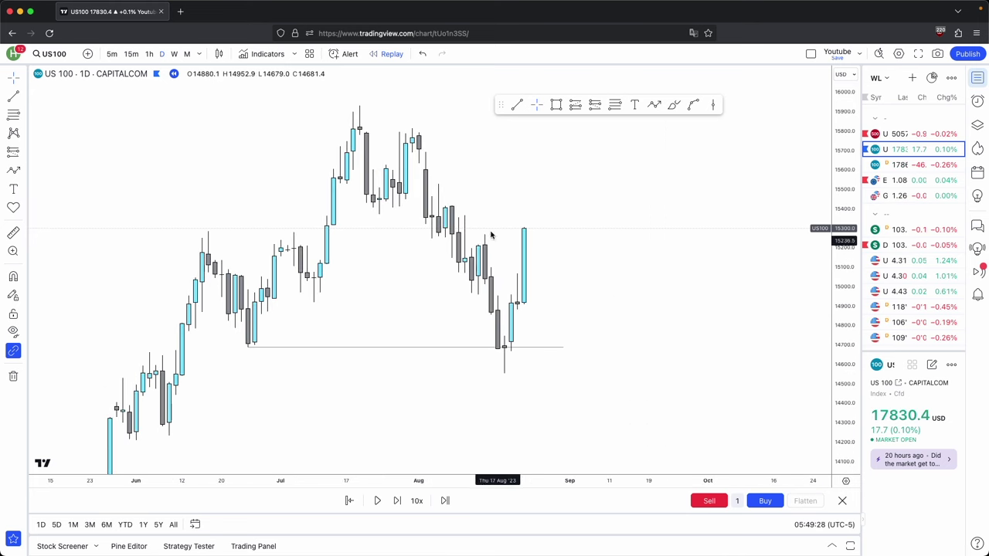
{"action": "left_click", "coordinate": [412, 132]}
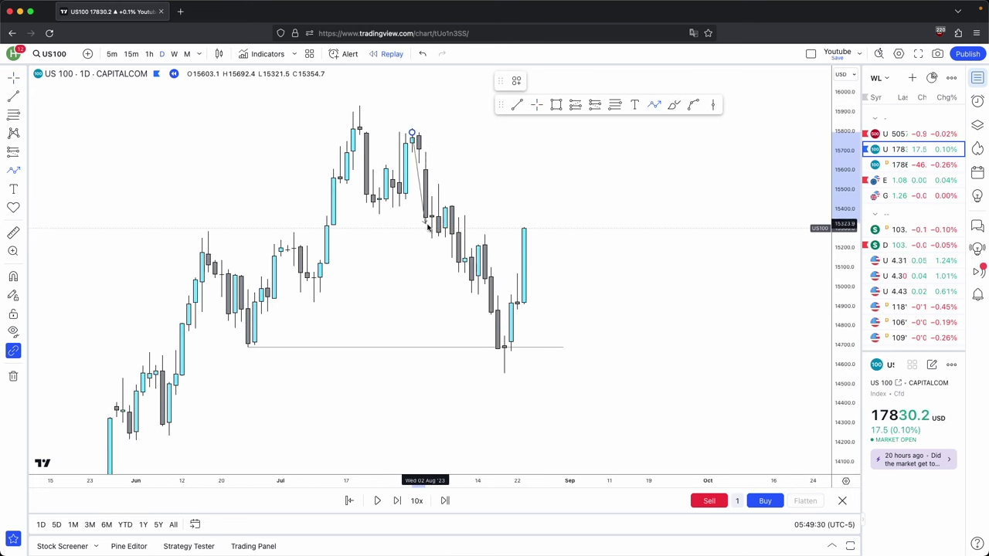
{"action": "left_click", "coordinate": [438, 205]}
{"action": "left_click", "coordinate": [484, 239]}
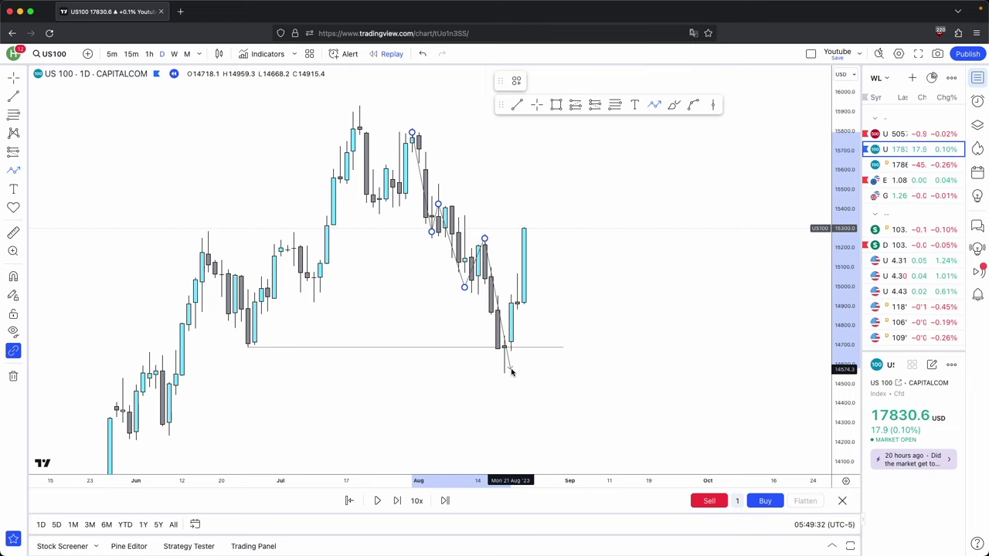
{"action": "left_click", "coordinate": [510, 368]}
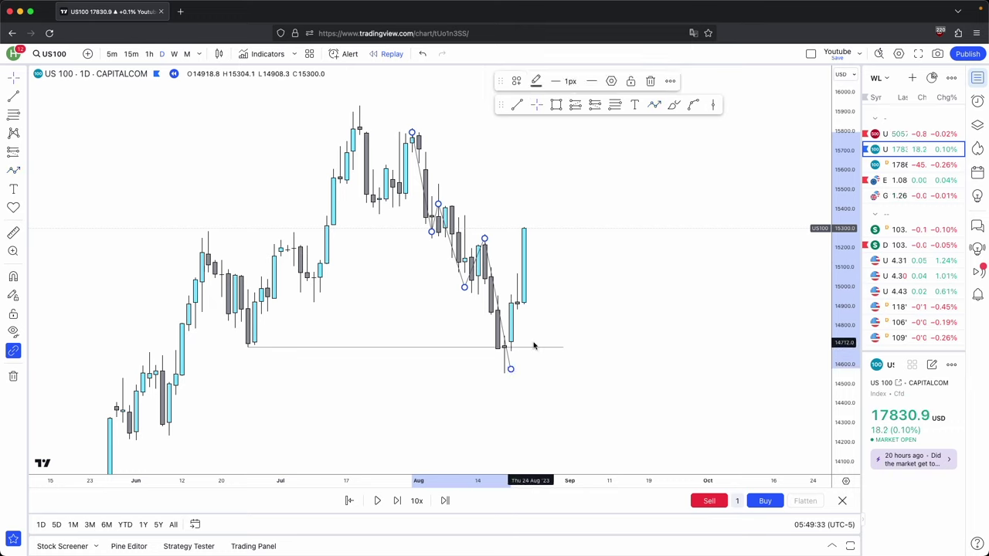
{"action": "left_click", "coordinate": [652, 82]}
Review the broader trend on the weekly timeframe, and return to the daily candles around the August 2023 low.
{"action": "left_click", "coordinate": [173, 53]}
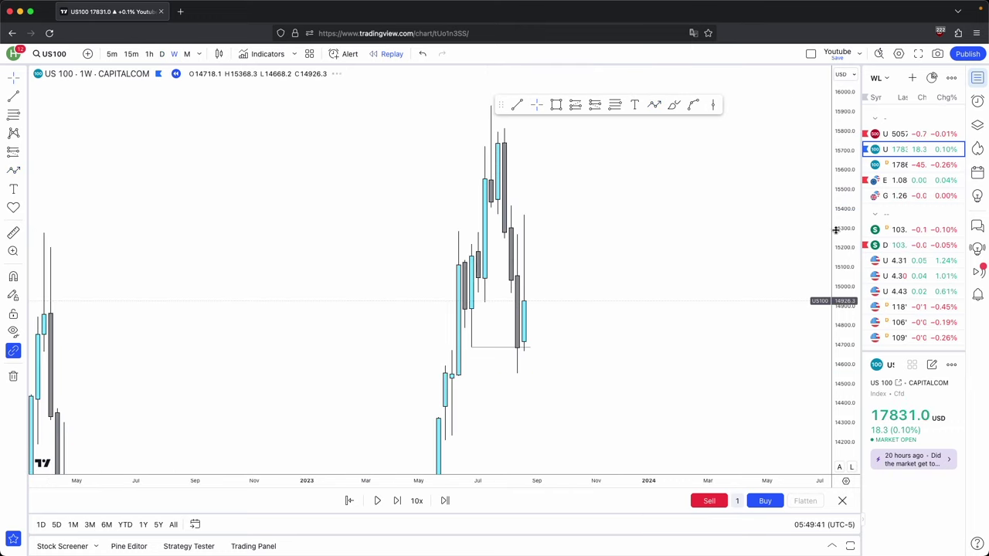
{"action": "scroll", "coordinate": [577, 236], "scroll_direction": "down", "scroll_amount": 3}
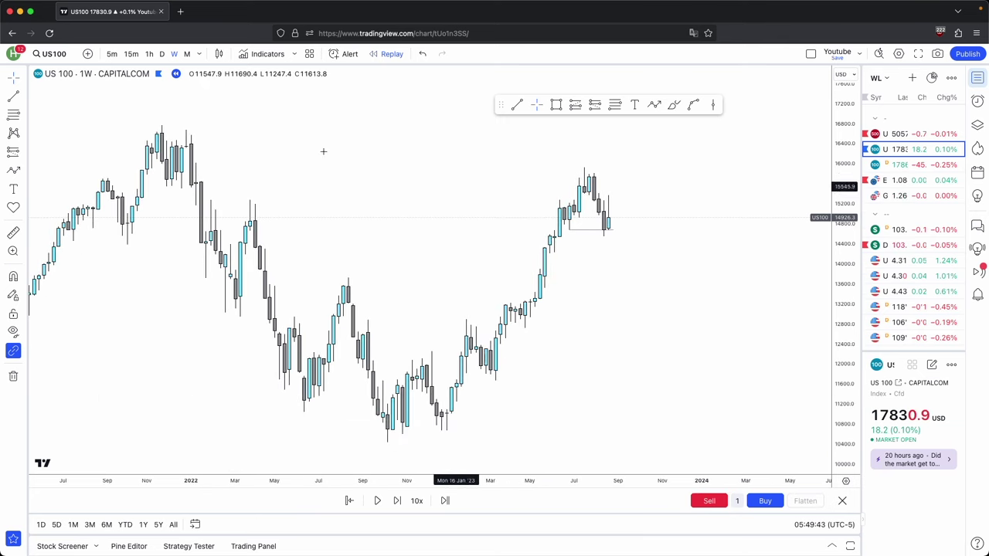
{"action": "left_click", "coordinate": [162, 53]}
{"action": "scroll", "coordinate": [740, 187], "scroll_direction": "up", "scroll_amount": 5}
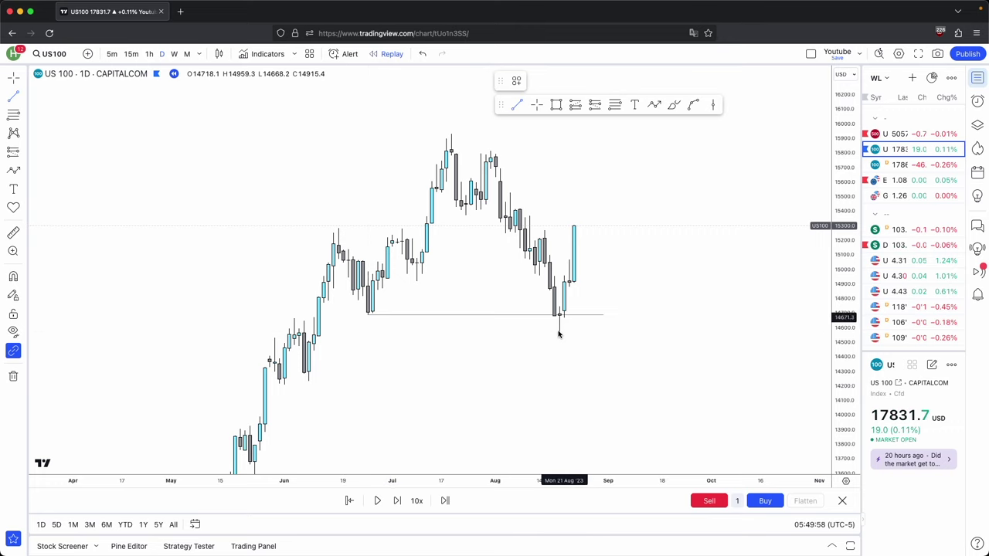
{"action": "scroll", "coordinate": [533, 234], "scroll_direction": "up", "scroll_amount": 2}
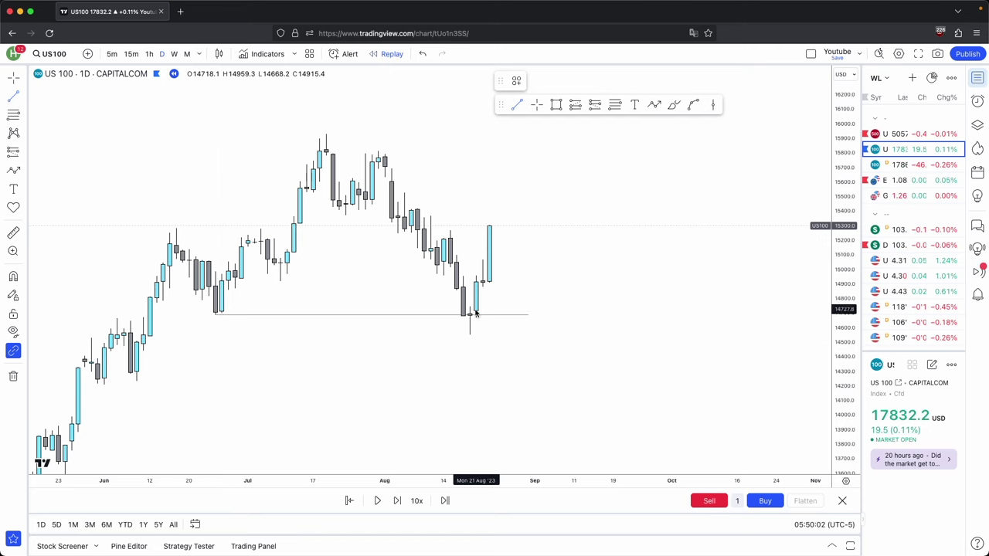
{"action": "left_click_drag", "start_coordinate": [857, 396], "coordinate": [822, 315]}
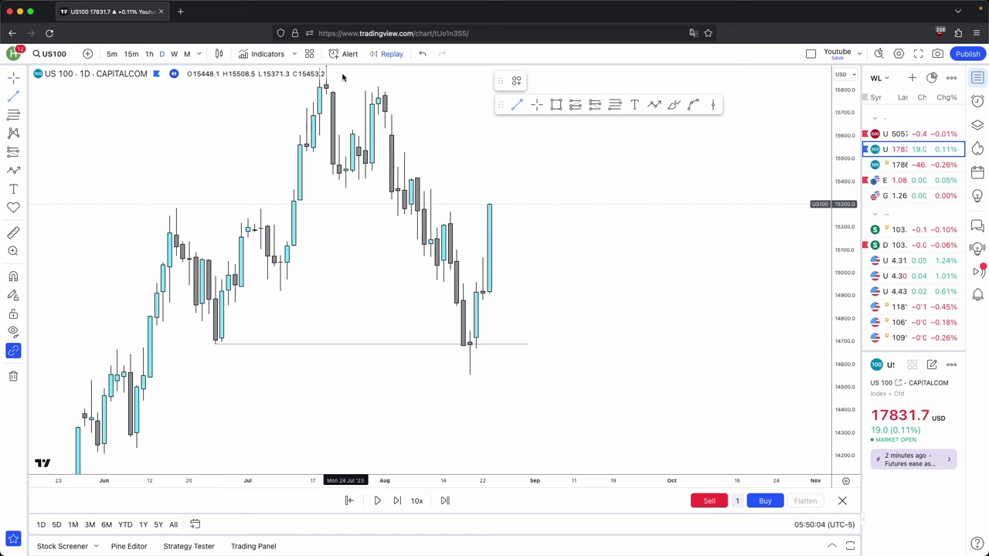
{"action": "scroll", "coordinate": [491, 340], "scroll_direction": "up", "scroll_amount": 1}
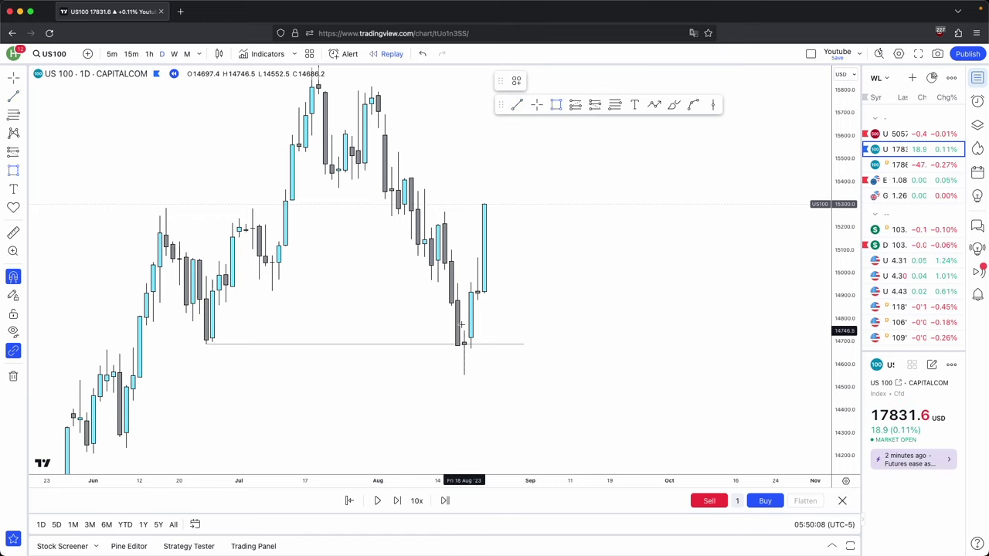
Box the two gaps in the mid-August decline, the lower one from 14746.5 to 14855.5, and delete both boxes.
{"action": "left_click", "coordinate": [463, 330], "text": "super"}
{"action": "left_click", "coordinate": [458, 315], "text": "super"}
{"action": "left_click_drag", "start_coordinate": [458, 301], "coordinate": [499, 317]}
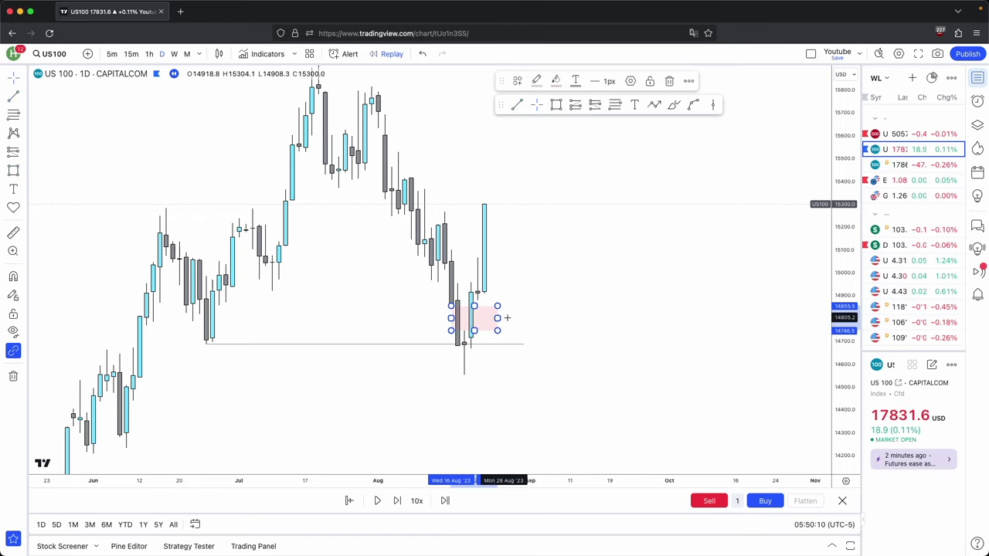
{"action": "left_click", "coordinate": [524, 309]}
{"action": "left_click", "coordinate": [557, 105]}
{"action": "left_click", "coordinate": [446, 270], "text": "super"}
{"action": "left_click_drag", "start_coordinate": [457, 277], "coordinate": [550, 278]}
{"action": "left_click", "coordinate": [541, 319]}
{"action": "left_click_drag", "start_coordinate": [564, 340], "coordinate": [345, 229]}
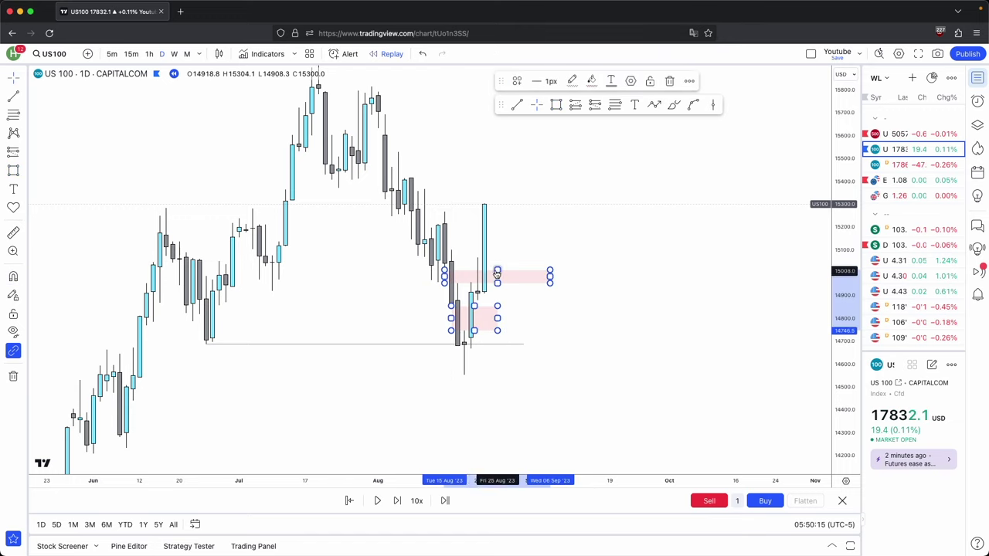
{"action": "left_click", "coordinate": [670, 81]}
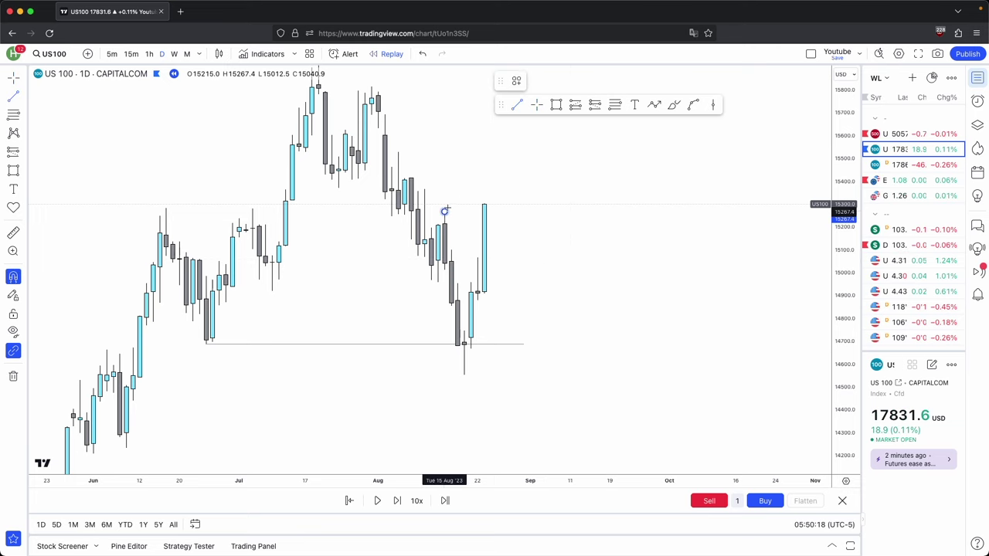
Draw a horizontal line from the 15 August high at 15267.4 to the 23 August candle and colour it red.
{"action": "left_click_drag", "start_coordinate": [445, 211], "coordinate": [484, 209]}
{"action": "left_click", "coordinate": [535, 82]}
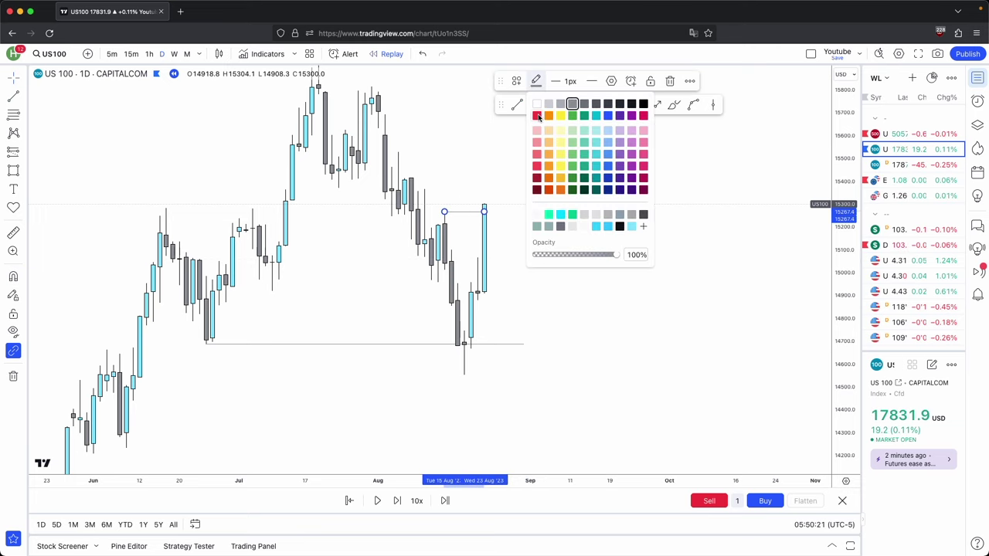
{"action": "left_click", "coordinate": [559, 262]}
{"action": "left_click_drag", "start_coordinate": [559, 263], "coordinate": [642, 247]}
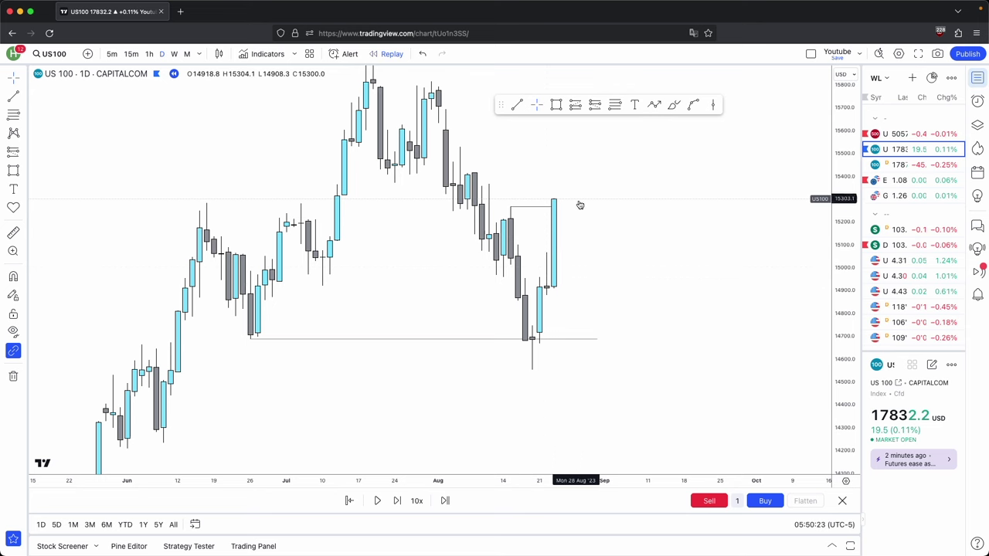
{"action": "left_click_drag", "start_coordinate": [536, 220], "coordinate": [621, 274]}
{"action": "scroll", "coordinate": [657, 264], "scroll_direction": "right", "scroll_amount": 5}
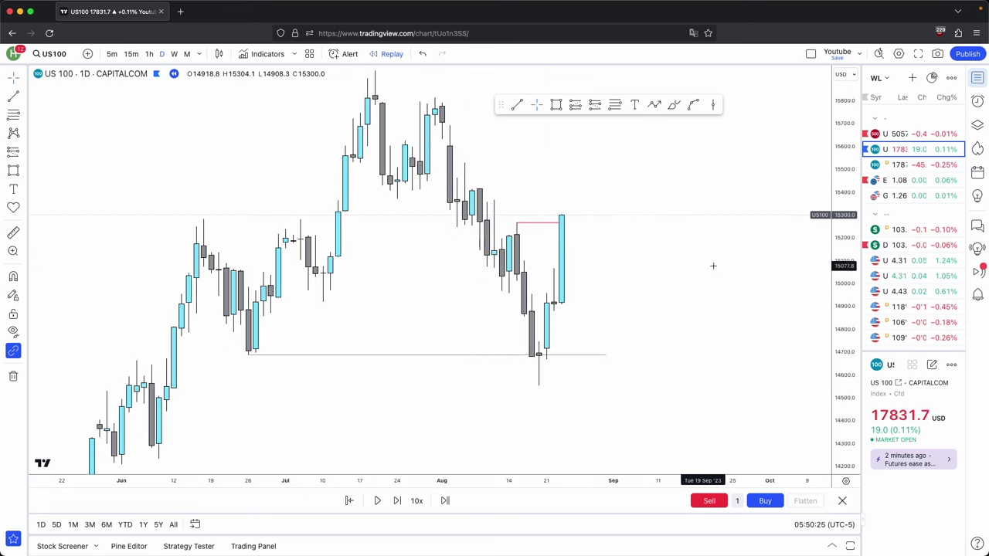
Draw a Fibonacci retracement between the 18 August swing low and the top of the 23 August candle.
{"action": "left_click", "coordinate": [511, 372]}
{"action": "left_click", "coordinate": [537, 202]}
{"action": "left_click_drag", "start_coordinate": [622, 288], "coordinate": [588, 291]}
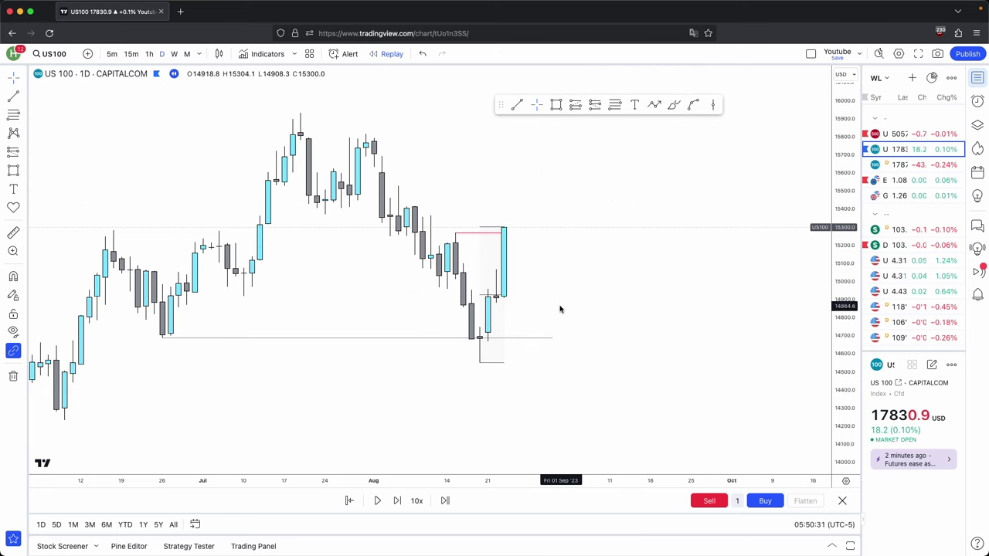
{"action": "left_click_drag", "start_coordinate": [561, 300], "coordinate": [577, 302]}
{"action": "scroll", "coordinate": [576, 301], "scroll_direction": "up", "scroll_amount": 1}
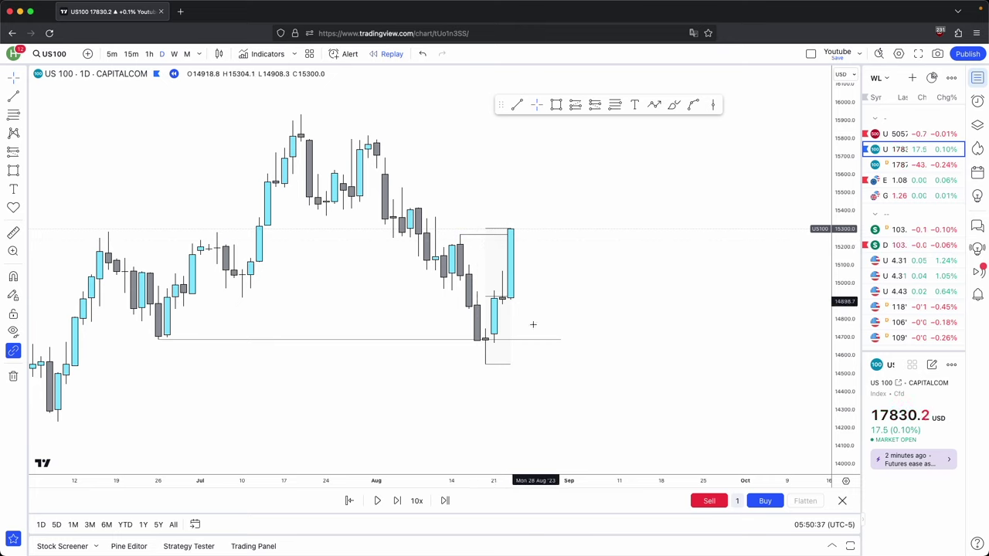
Box the gap within the August rebound from about 14746 to about 14880, extending it to late September.
{"action": "left_click", "coordinate": [555, 105]}
{"action": "mouse_move", "coordinate": [498, 306]}
{"action": "left_mouse_down"}
{"action": "mouse_move", "coordinate": [610, 331]}
{"action": "mouse_move", "coordinate": [694, 328]}
{"action": "left_mouse_up"}
{"action": "key", "text": "super"}
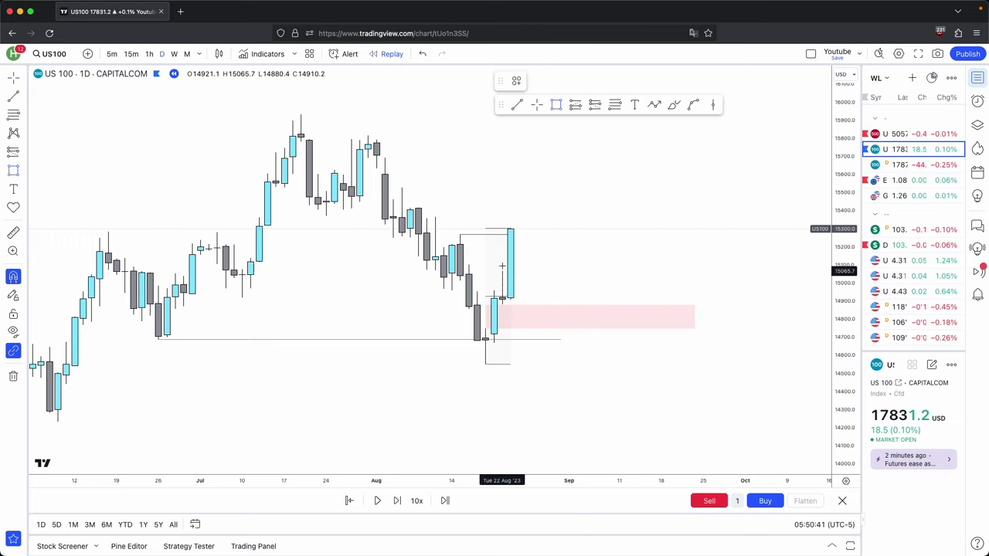
Advance the replay by one daily candle, and delete the Fibonacci retracement and the line at the 15 August high.
{"action": "left_click", "coordinate": [397, 504]}
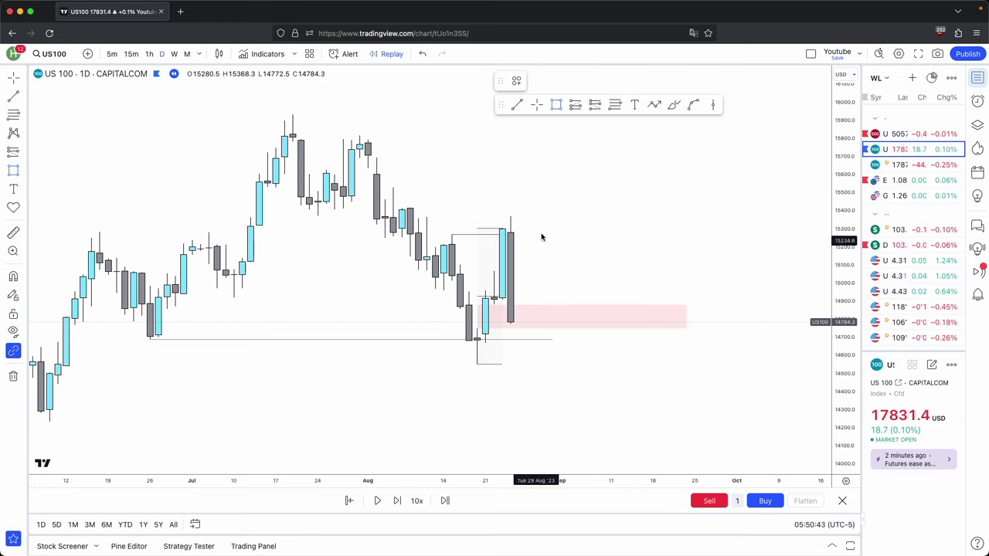
{"action": "left_click", "coordinate": [512, 319]}
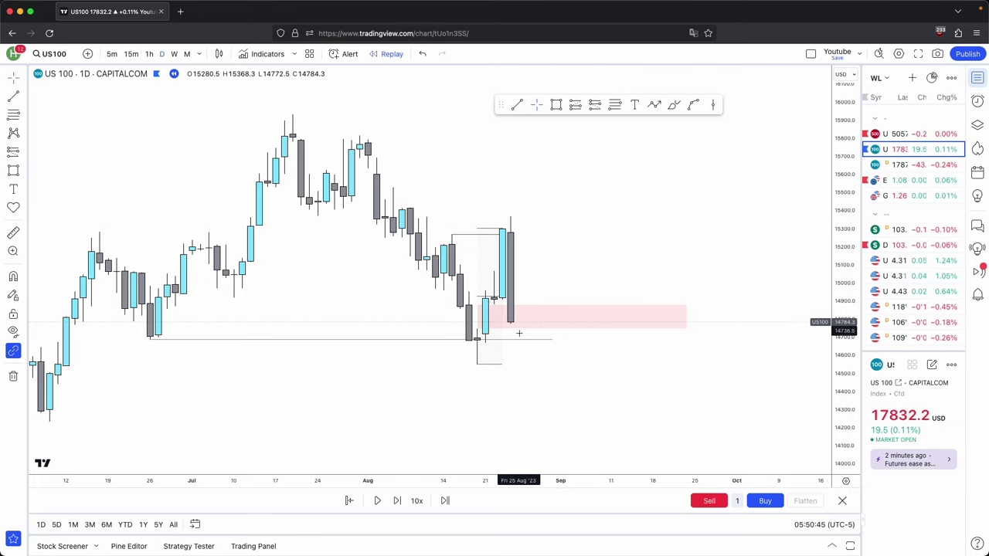
{"action": "left_click", "coordinate": [490, 231]}
{"action": "key", "text": "Delete"}
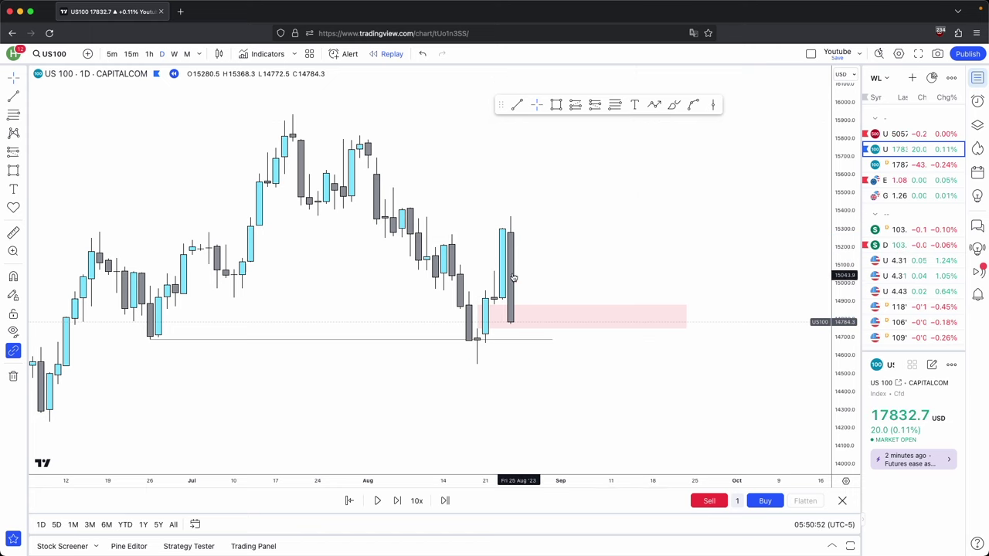
Examine the 24 August drop into the boxed gap on the hourly timeframe.
{"action": "left_click", "coordinate": [149, 53]}
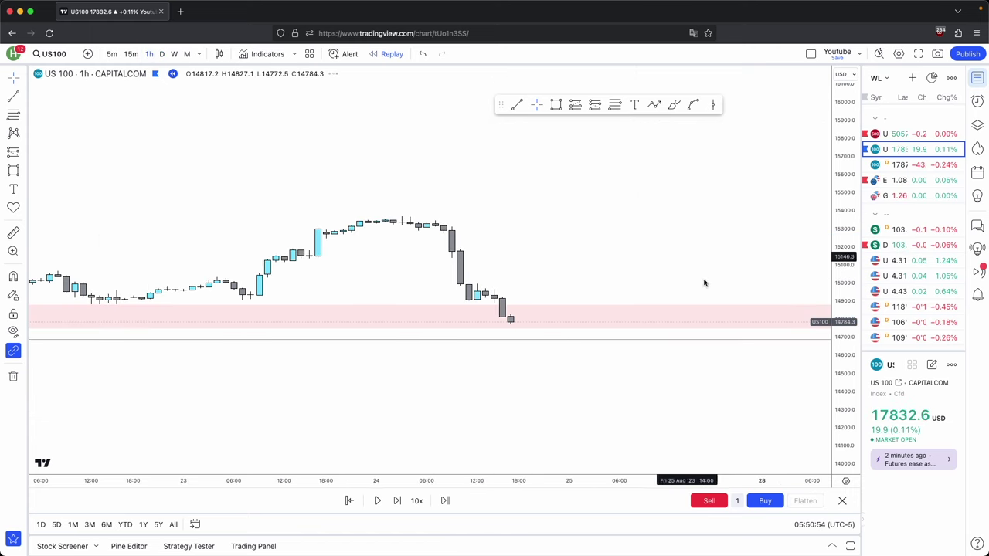
{"action": "scroll", "coordinate": [681, 325], "scroll_direction": "up", "scroll_amount": 3}
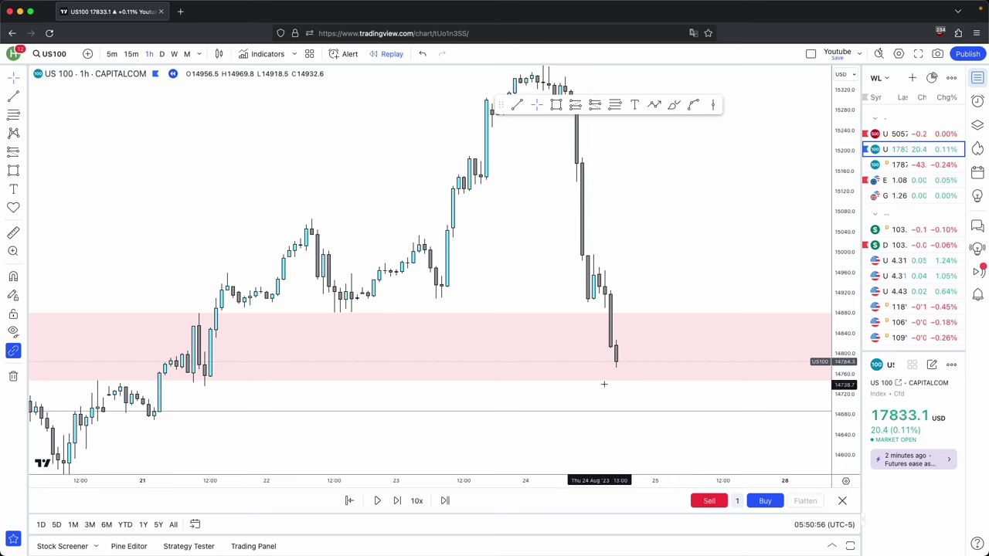
{"action": "left_click_drag", "start_coordinate": [852, 290], "coordinate": [852, 406]}
{"action": "left_click_drag", "start_coordinate": [587, 174], "coordinate": [418, 227]}
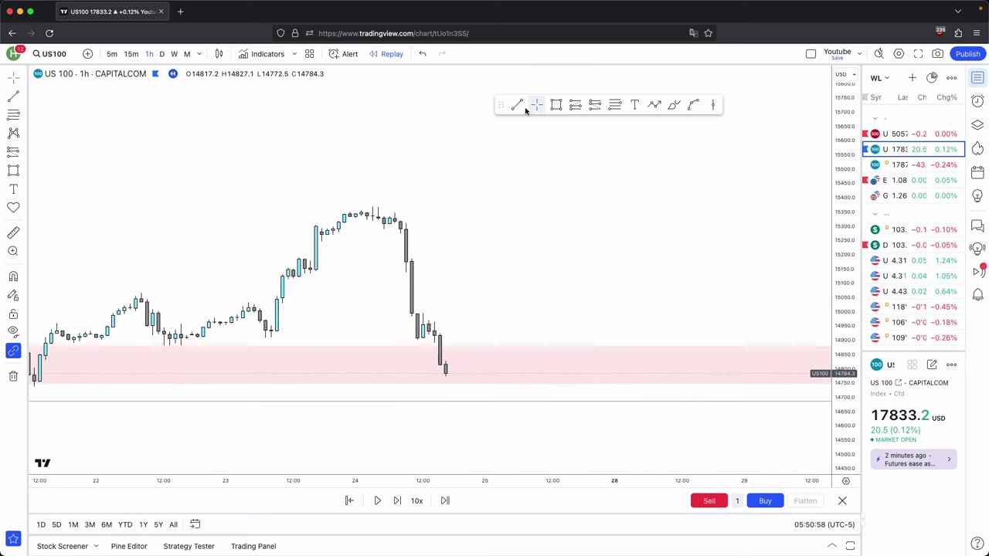
On the daily timeframe, draw a red horizontal line from the 24 August high at 15368.3 to 29 September.
{"action": "left_click", "coordinate": [162, 53]}
{"action": "scroll", "coordinate": [422, 201], "scroll_direction": "up", "scroll_amount": 1}
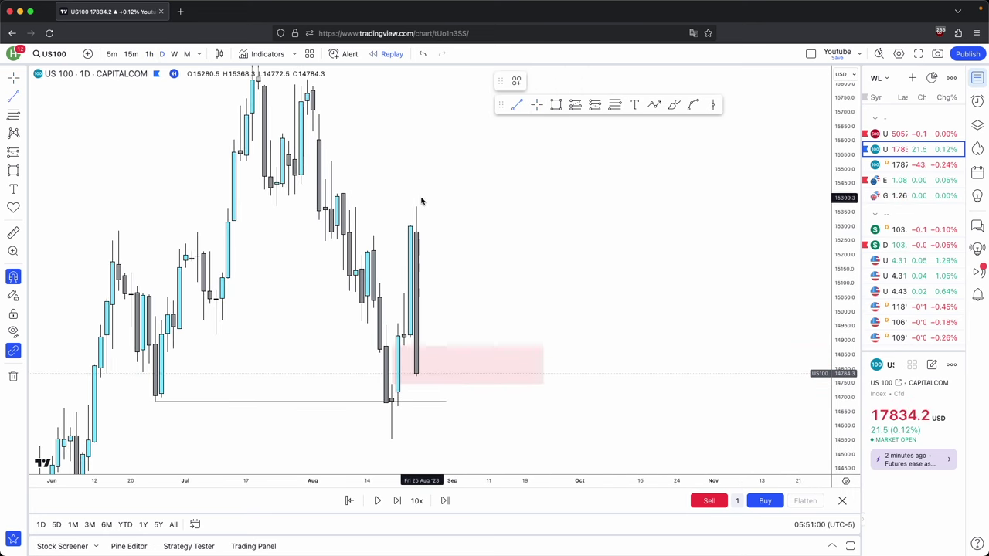
{"action": "left_click", "coordinate": [576, 207]}
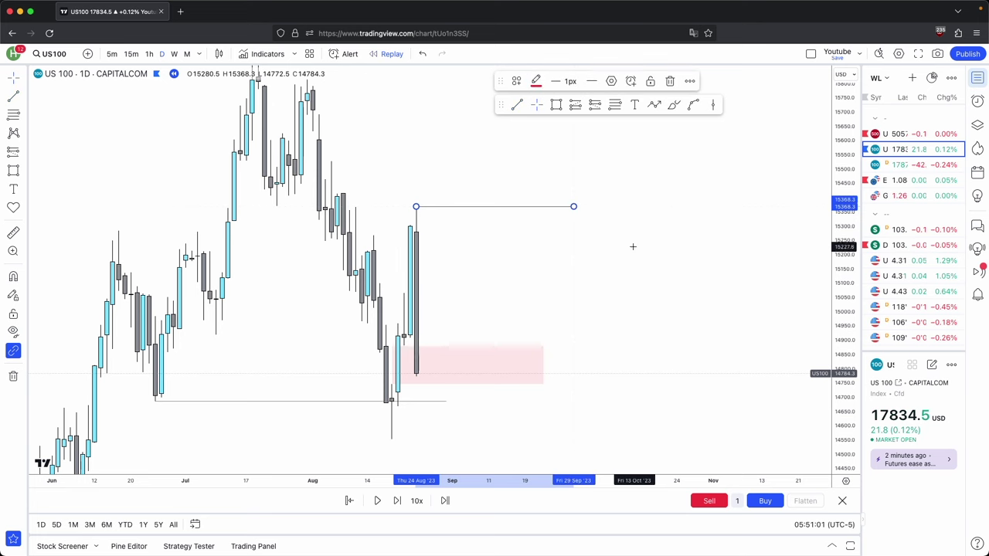
{"action": "left_click_drag", "start_coordinate": [634, 245], "coordinate": [682, 222]}
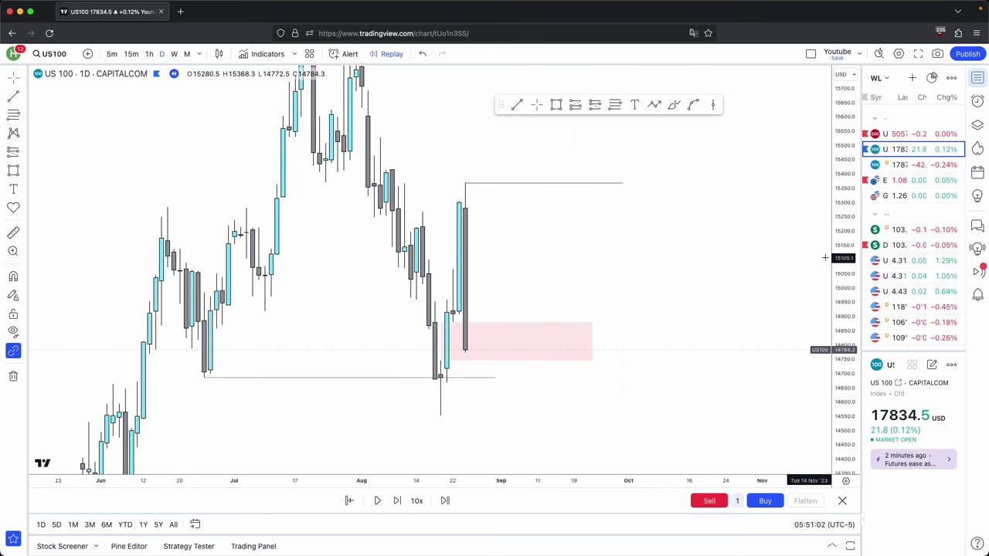
{"action": "left_click_drag", "start_coordinate": [844, 259], "coordinate": [844, 371]}
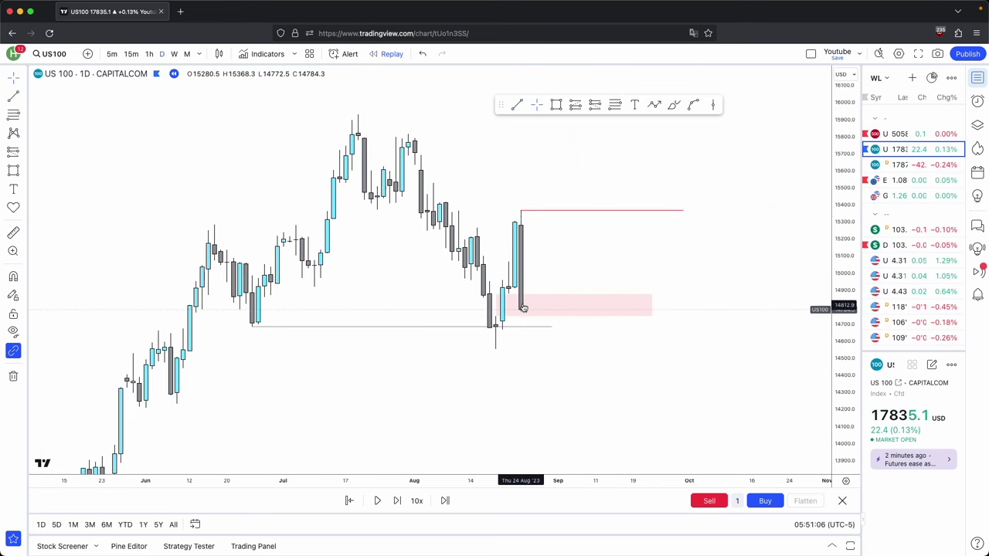
Sketch a zigzag arrow projecting a rally from the boxed gap up through the red line, and delete it.
{"action": "left_click", "coordinate": [656, 106]}
{"action": "left_click", "coordinate": [552, 307]}
{"action": "double_click", "coordinate": [613, 183]}
{"action": "left_click", "coordinate": [652, 81]}
Switch to the hourly timeframe and advance the replay candle by candle to 28 August.
{"action": "left_click", "coordinate": [147, 54]}
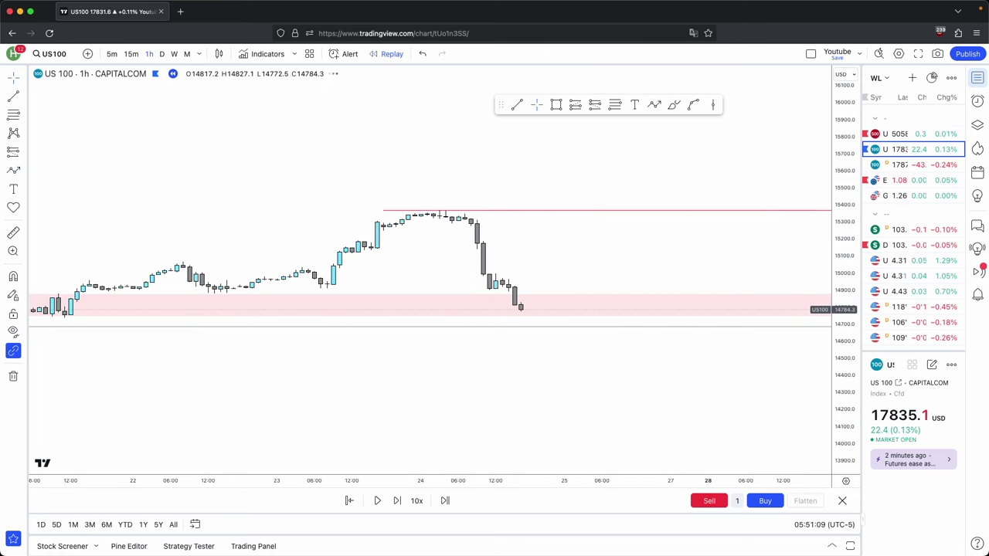
{"action": "left_click", "coordinate": [397, 500]}
{"action": "left_click", "coordinate": [397, 501]}
{"action": "left_click", "coordinate": [397, 501]}
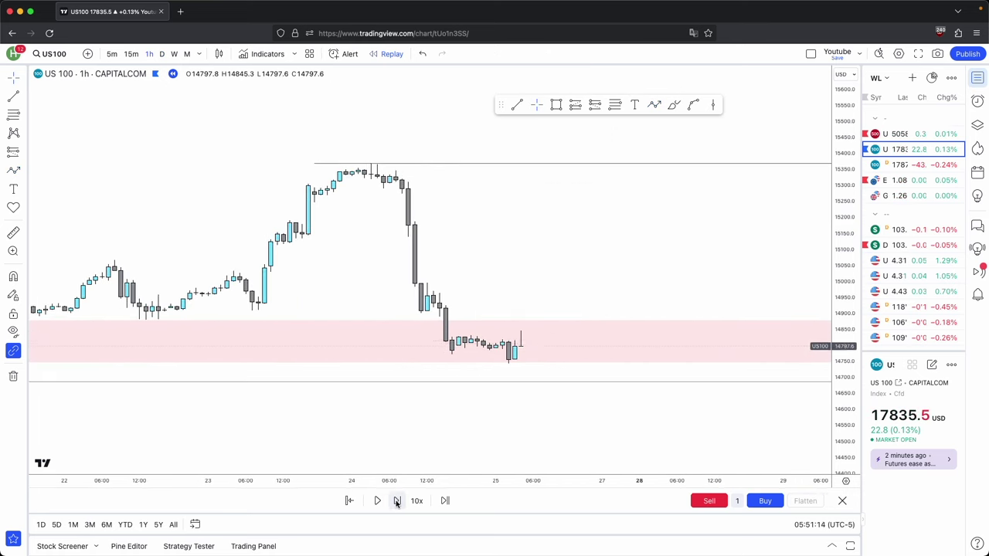
{"action": "left_click", "coordinate": [398, 501]}
{"action": "left_click", "coordinate": [397, 501]}
{"action": "left_click_drag", "start_coordinate": [845, 194], "coordinate": [846, 371]}
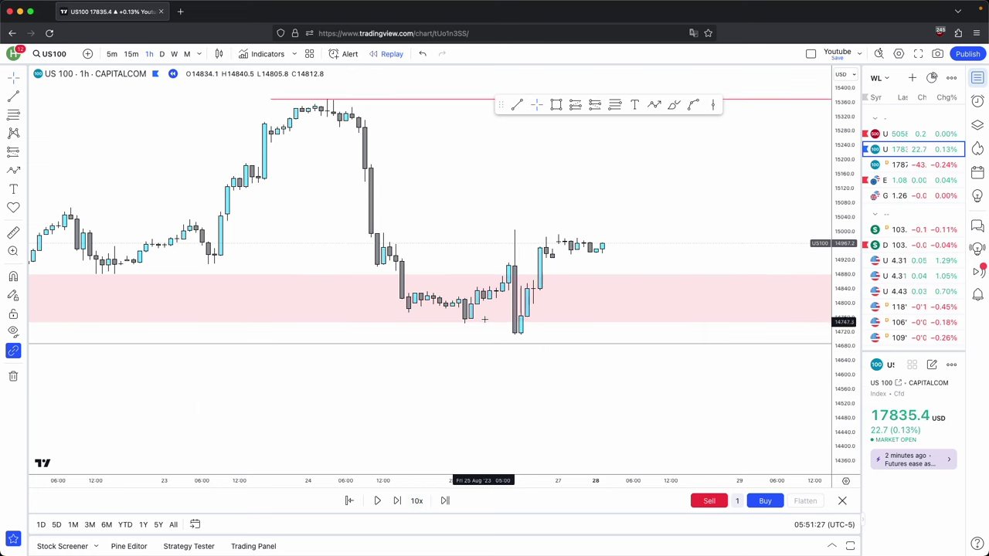
Draw a horizontal line from the early 25 August hourly low at 14743.1 to just past the following sweep candle.
{"action": "left_click", "coordinate": [516, 104]}
{"action": "left_click", "coordinate": [457, 335]}
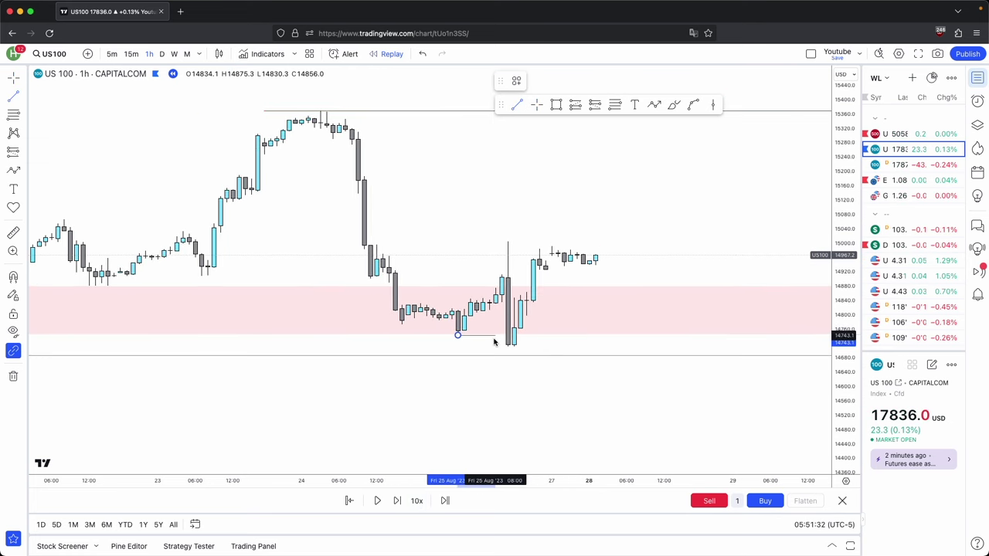
{"action": "left_click", "coordinate": [530, 345]}
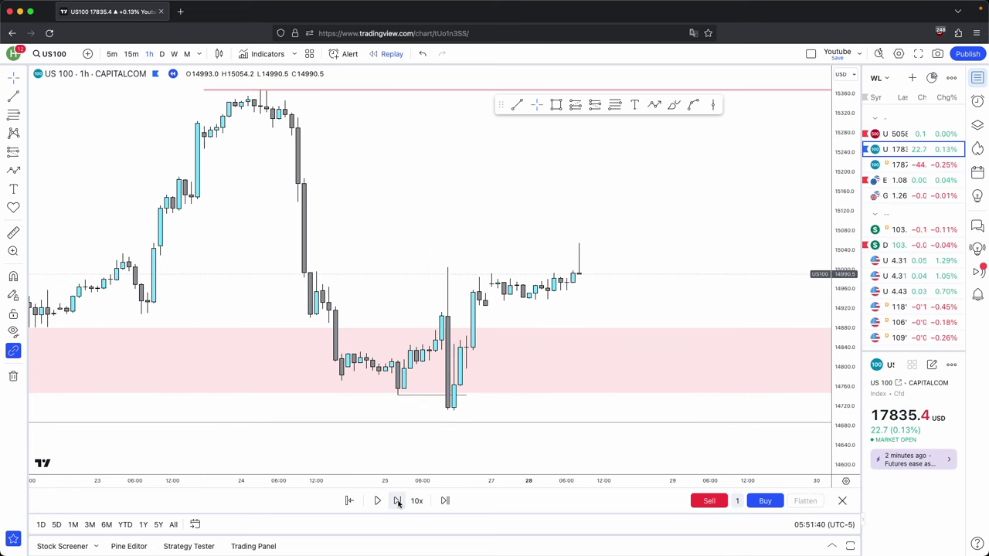
Draw a horizontal line from the 25 August hourly high at 15004.0 to the 28 August candles that broke above it.
{"action": "key", "text": "super"}
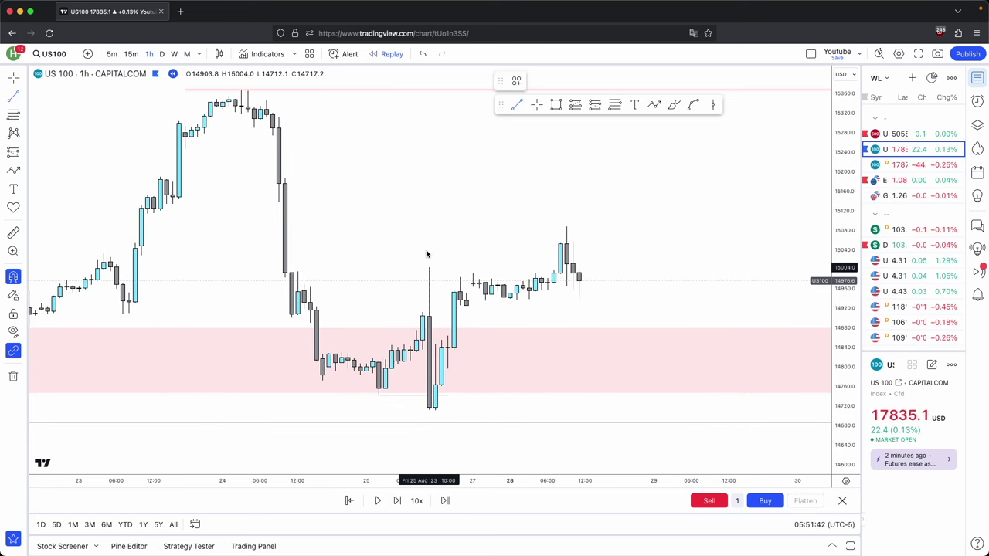
{"action": "left_click", "coordinate": [523, 269]}
{"action": "left_click_drag", "start_coordinate": [523, 269], "coordinate": [565, 278]}
{"action": "left_click", "coordinate": [580, 302]}
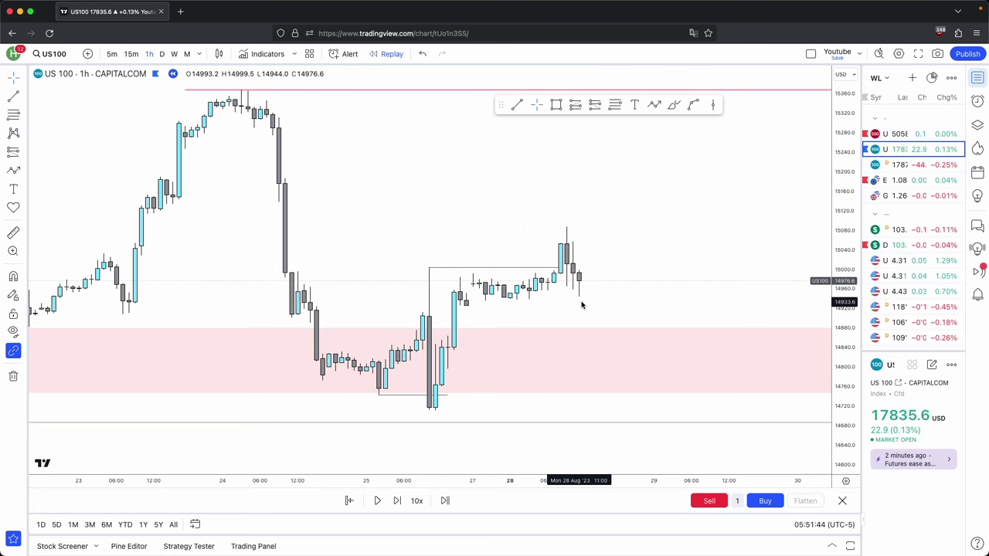
Box the hourly gap left by the 25 August rally, from about 14924 down to 14866, extending to 29 August.
{"action": "scroll", "coordinate": [742, 343], "scroll_direction": "down", "scroll_amount": 5}
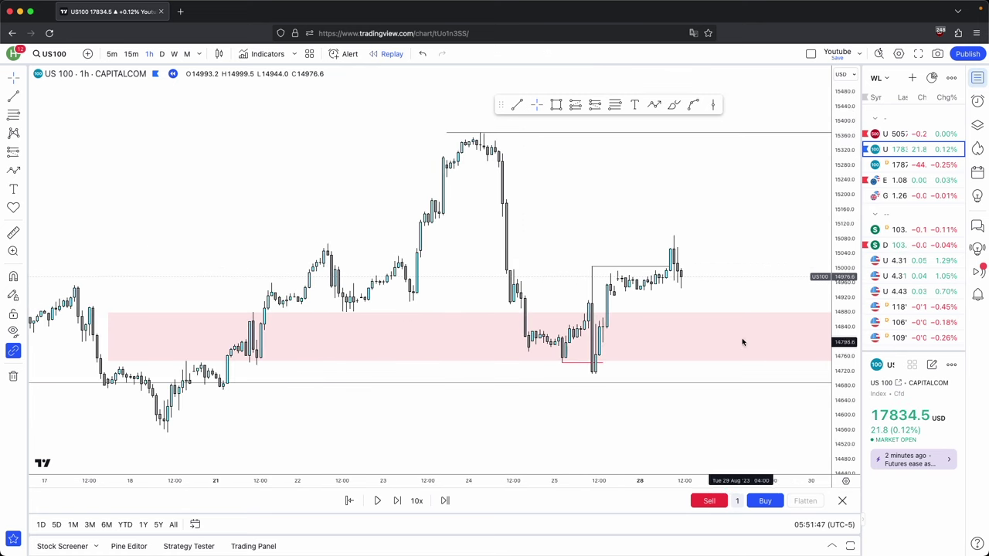
{"action": "left_click_drag", "start_coordinate": [731, 288], "coordinate": [643, 287]}
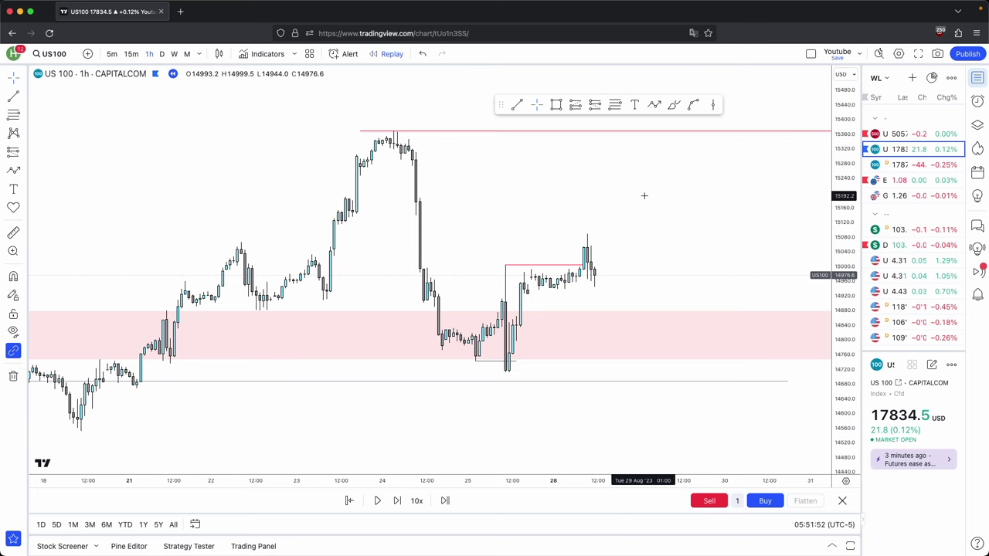
{"action": "left_click_drag", "start_coordinate": [660, 243], "coordinate": [650, 241]}
{"action": "scroll", "coordinate": [649, 241], "scroll_direction": "up", "scroll_amount": 1}
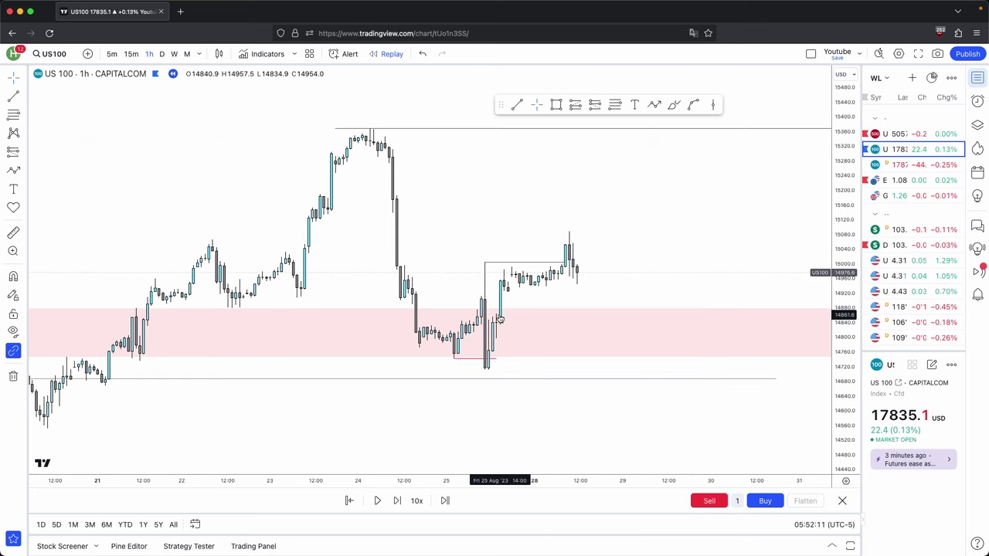
{"action": "scroll", "coordinate": [532, 283], "scroll_direction": "up", "scroll_amount": 1}
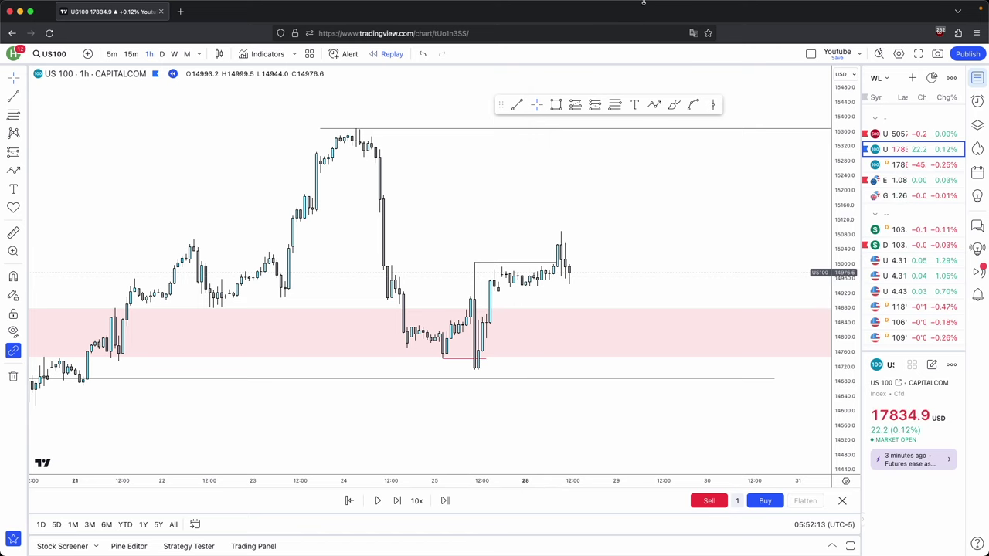
{"action": "left_click", "coordinate": [556, 106]}
{"action": "mouse_move", "coordinate": [489, 321]}
{"action": "left_mouse_down"}
{"action": "mouse_move", "coordinate": [494, 294]}
{"action": "mouse_move", "coordinate": [495, 317]}
{"action": "mouse_move", "coordinate": [541, 305]}
{"action": "mouse_move", "coordinate": [644, 313]}
{"action": "mouse_move", "coordinate": [587, 313]}
{"action": "left_mouse_up"}
Place a long position at 14924.7 with its stop at 14704.7 and target at 15367.3, and delete it.
{"action": "left_click", "coordinate": [575, 106]}
{"action": "left_click", "coordinate": [585, 282]}
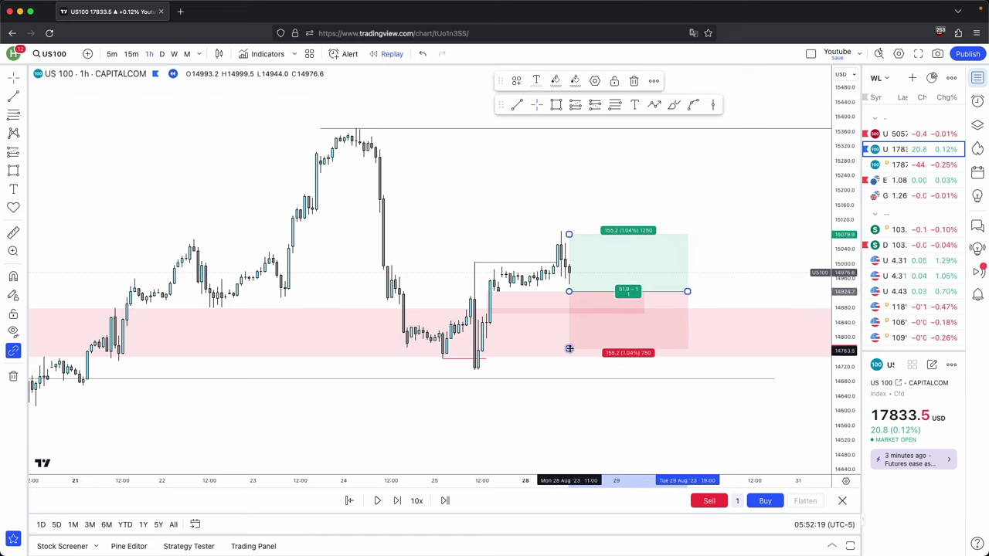
{"action": "left_click_drag", "start_coordinate": [570, 349], "coordinate": [570, 373]}
{"action": "left_click_drag", "start_coordinate": [569, 234], "coordinate": [554, 127]}
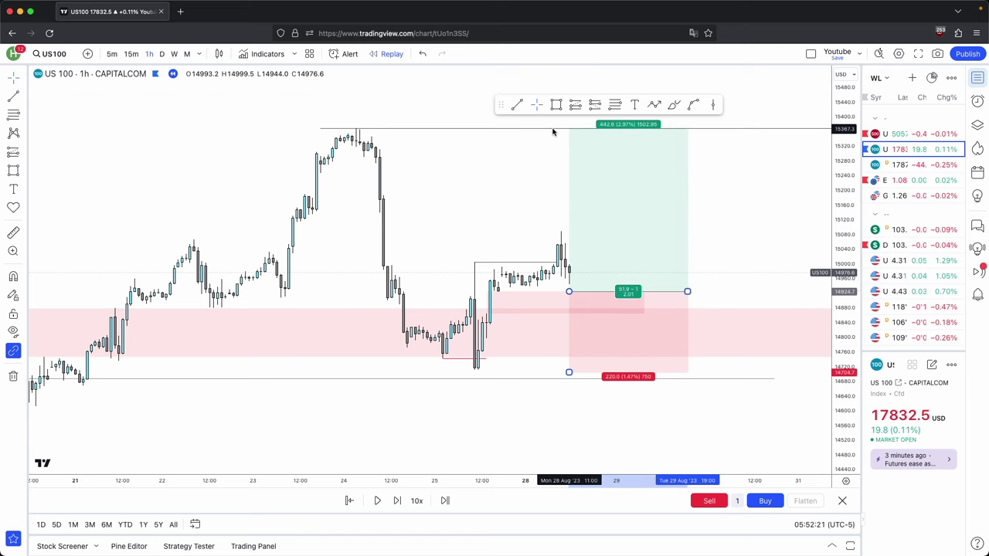
{"action": "left_click", "coordinate": [535, 146]}
{"action": "scroll", "coordinate": [515, 145], "scroll_direction": "down", "scroll_amount": 1}
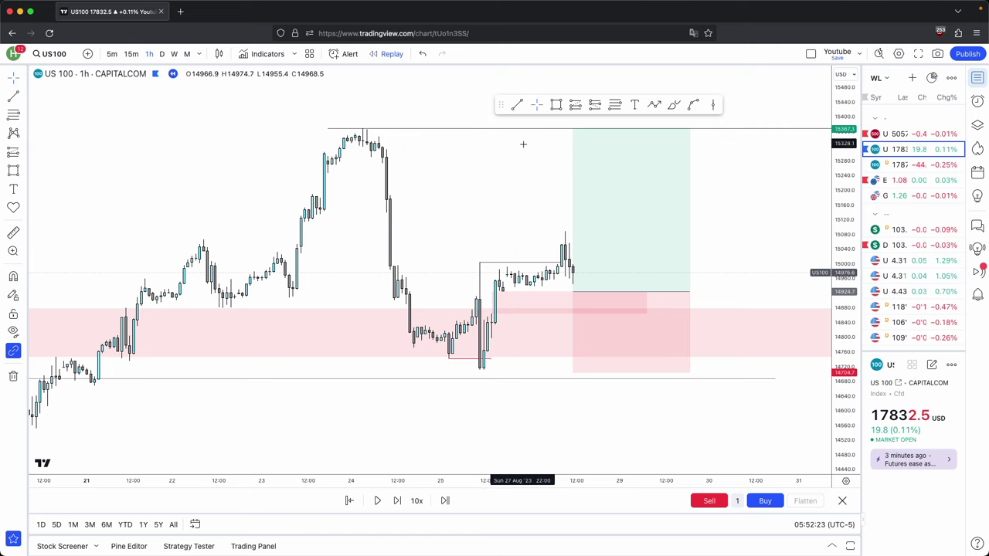
{"action": "left_click", "coordinate": [576, 173]}
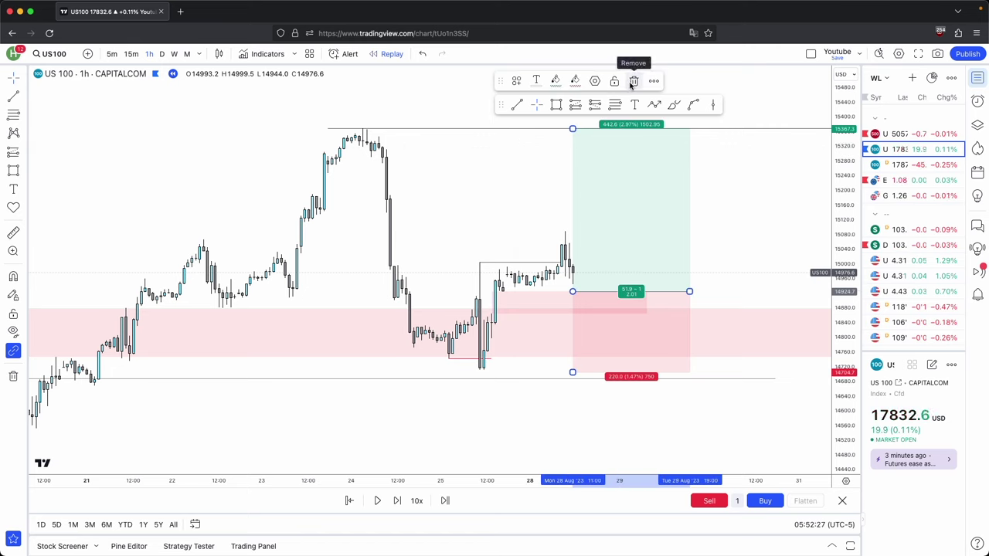
{"action": "left_click", "coordinate": [631, 81]}
Sketch a path projecting a drop from current price into the boxed hourly gap, and delete it.
{"action": "scroll", "coordinate": [580, 300], "scroll_direction": "right", "scroll_amount": 3}
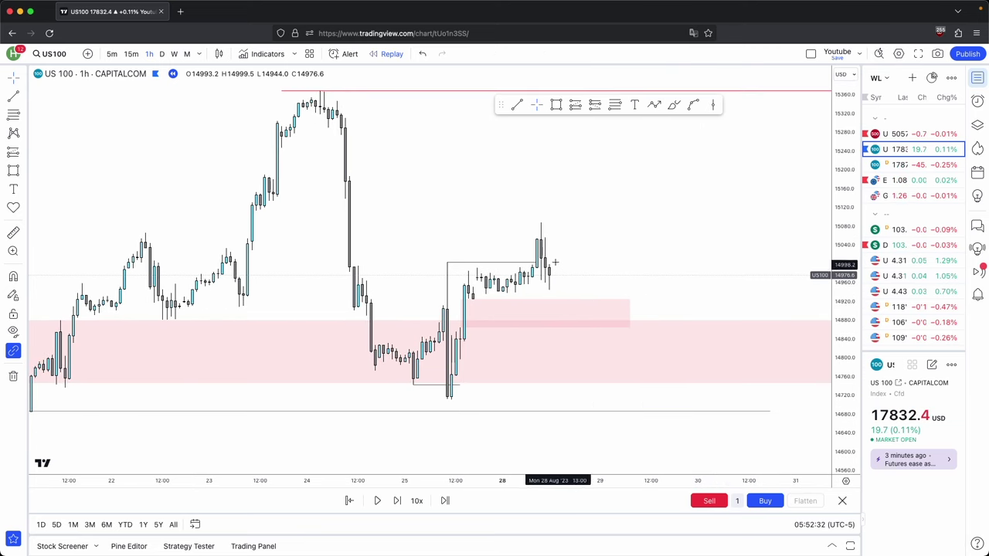
{"action": "left_click", "coordinate": [654, 106]}
{"action": "left_click", "coordinate": [562, 261]}
{"action": "left_click", "coordinate": [579, 309]}
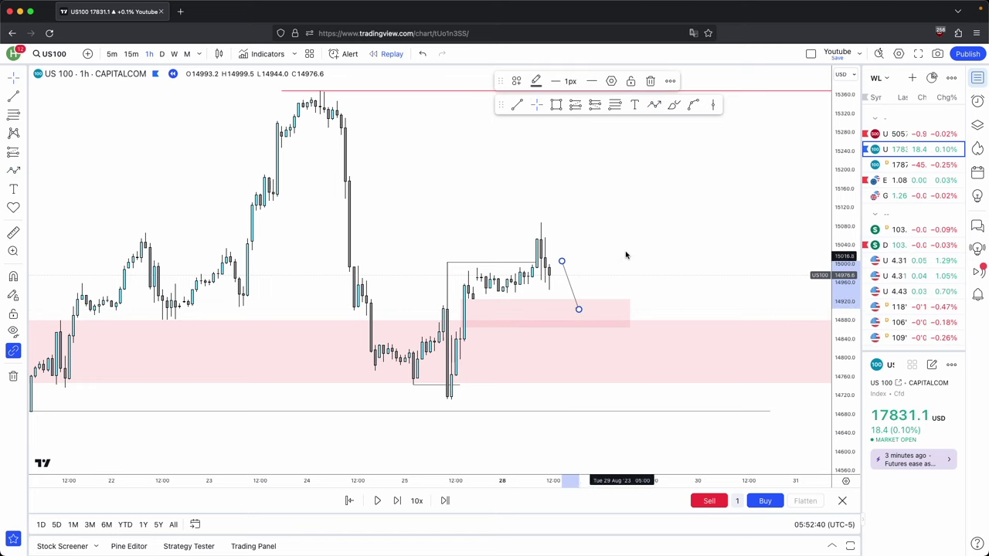
{"action": "left_click", "coordinate": [650, 81]}
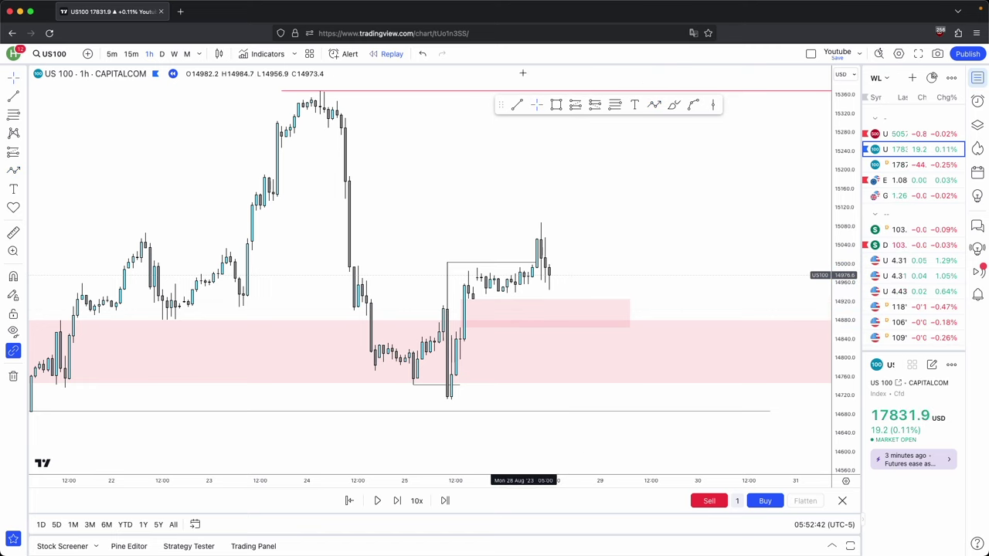
Draw a horizontal line from the 28 August high at 15087.9 to early 29 August, and delete it.
{"action": "left_click", "coordinate": [541, 223]}
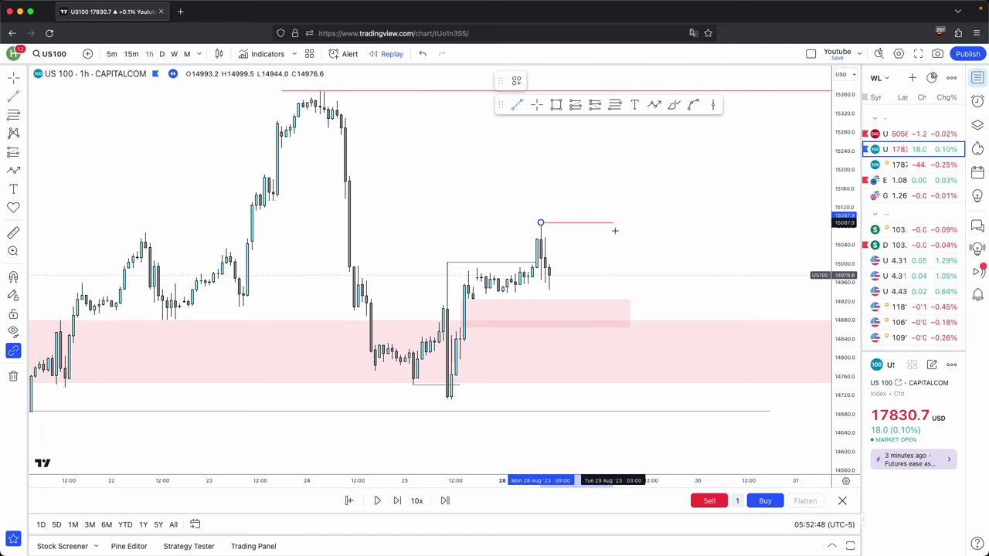
{"action": "left_click", "coordinate": [613, 222]}
{"action": "left_click", "coordinate": [571, 203]}
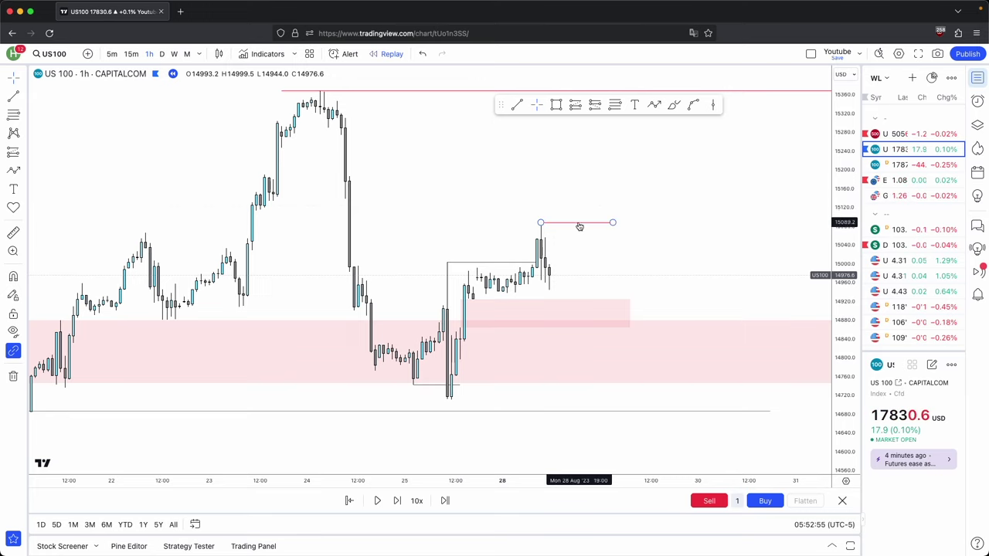
{"action": "key", "text": "Delete"}
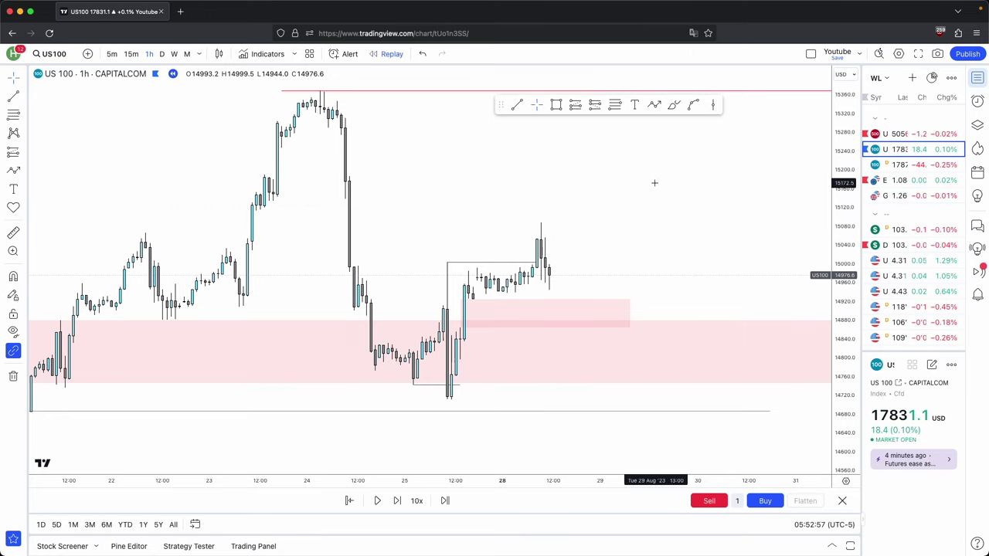
Advance the hourly replay candle by candle to the morning of 29 August.
{"action": "scroll", "coordinate": [659, 217], "scroll_direction": "up", "scroll_amount": 1}
{"action": "left_click", "coordinate": [399, 502]}
{"action": "left_click", "coordinate": [398, 503]}
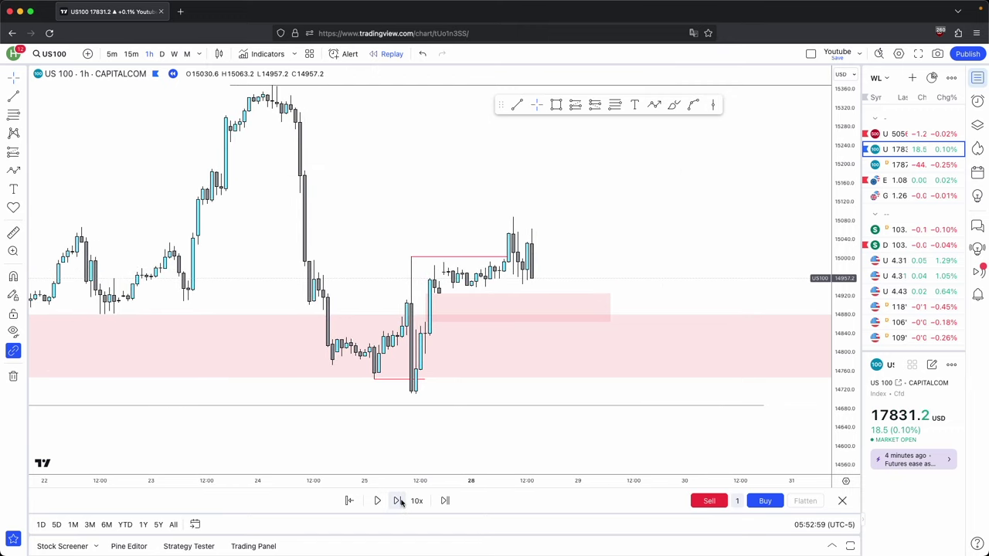
{"action": "left_click", "coordinate": [399, 502]}
{"action": "left_click", "coordinate": [399, 502]}
{"action": "left_click", "coordinate": [399, 502]}
{"action": "left_click", "coordinate": [399, 502]}
{"action": "left_click", "coordinate": [398, 503]}
{"action": "left_click", "coordinate": [399, 503]}
{"action": "left_click", "coordinate": [398, 502]}
{"action": "left_click", "coordinate": [399, 503]}
{"action": "left_click", "coordinate": [399, 502]}
{"action": "left_click", "coordinate": [399, 502]}
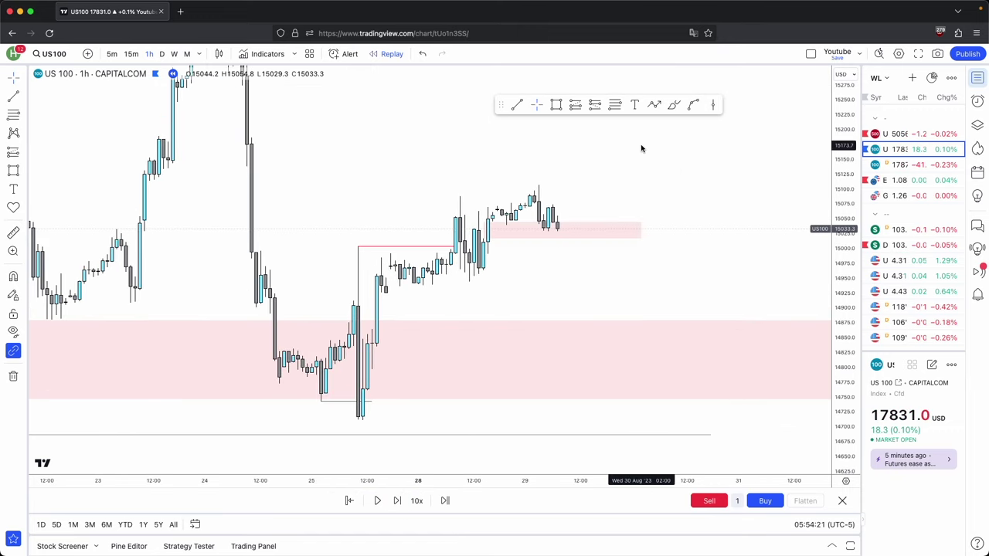
Draw a Fibonacci retracement from the 28 August swing low to the 29 August high.
{"action": "left_click", "coordinate": [608, 108]}
{"action": "left_click", "coordinate": [464, 272]}
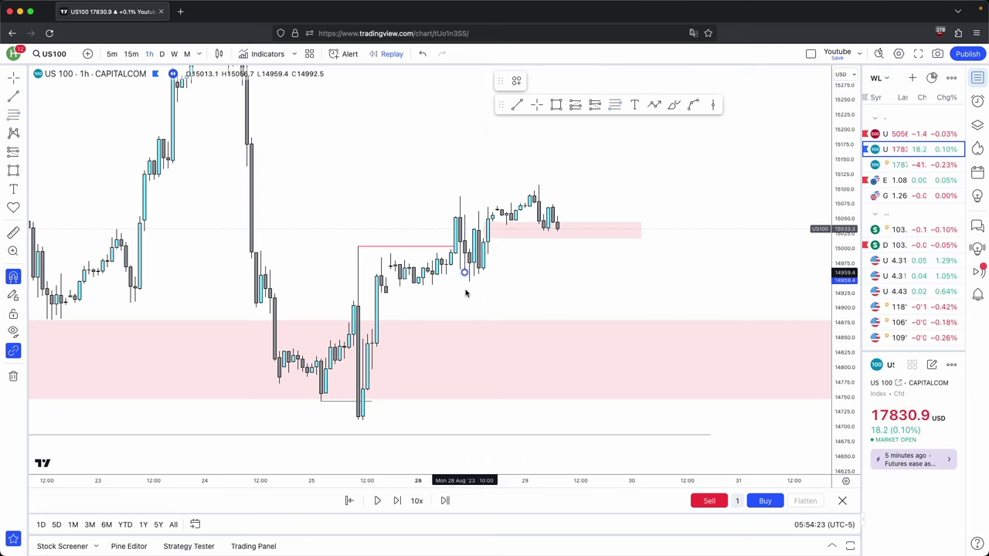
{"action": "left_click", "coordinate": [539, 185]}
{"action": "left_click", "coordinate": [557, 104]}
{"action": "left_click", "coordinate": [373, 326], "text": "super"}
{"action": "left_click", "coordinate": [382, 294], "text": "super"}
{"action": "left_click_drag", "start_coordinate": [382, 311], "coordinate": [724, 320]}
{"action": "left_click", "coordinate": [670, 81]}
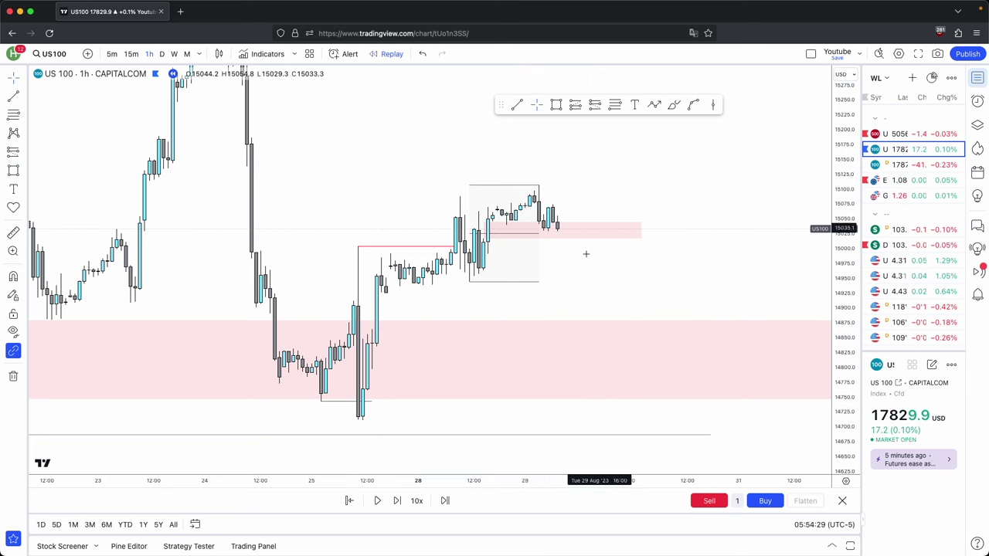
Mark the 28 August high at 15087.9 with a horizontal line to 29 August, and remove the line and retracement.
{"action": "left_click_drag", "start_coordinate": [552, 251], "coordinate": [565, 277]}
{"action": "left_click_drag", "start_coordinate": [861, 392], "coordinate": [840, 275]}
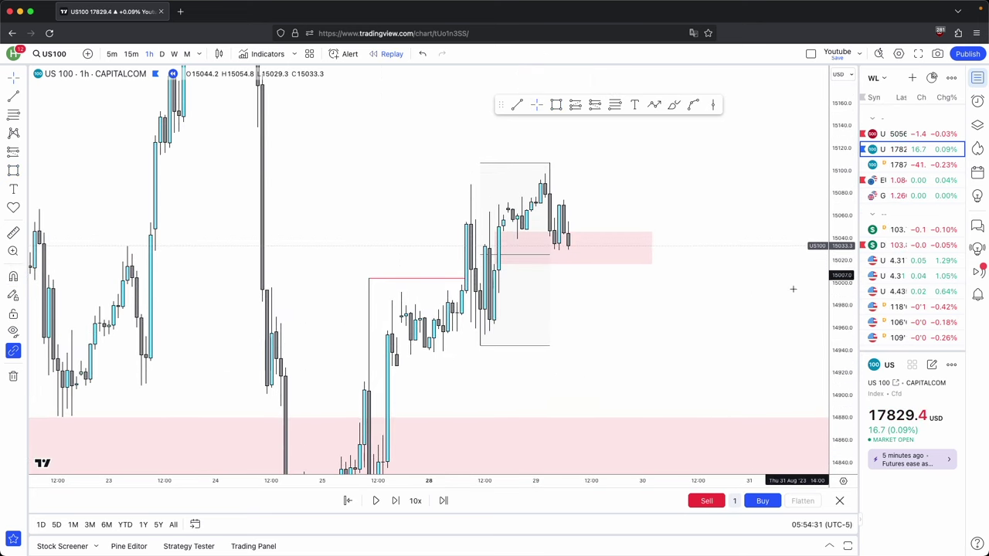
{"action": "left_click", "coordinate": [469, 246]}
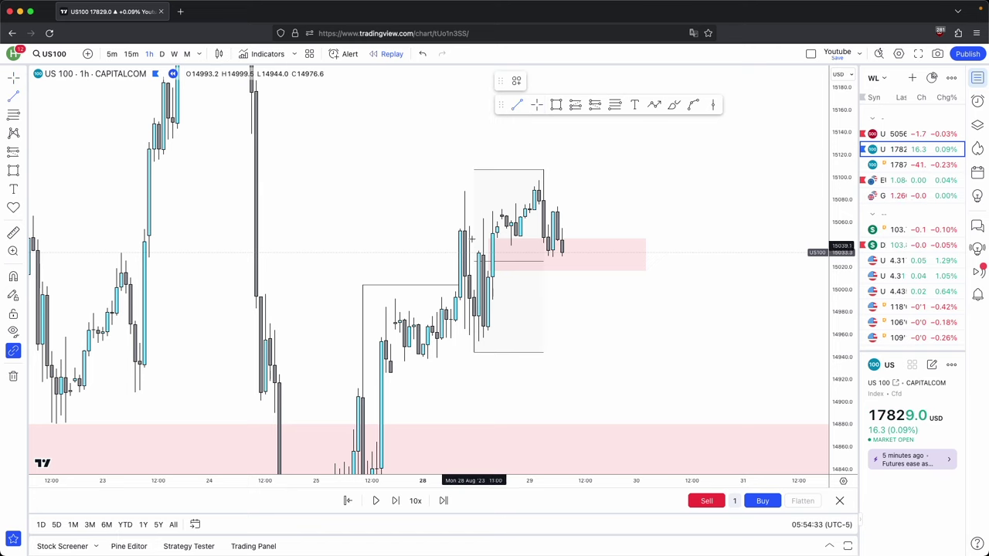
{"action": "left_click_drag", "start_coordinate": [464, 196], "coordinate": [566, 194]}
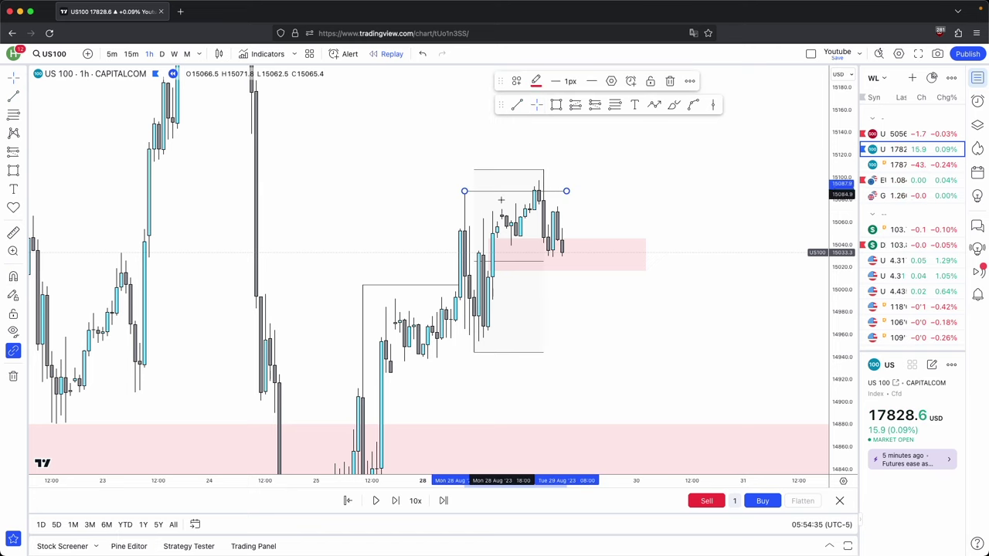
{"action": "scroll", "coordinate": [504, 271], "scroll_direction": "up", "scroll_amount": 2}
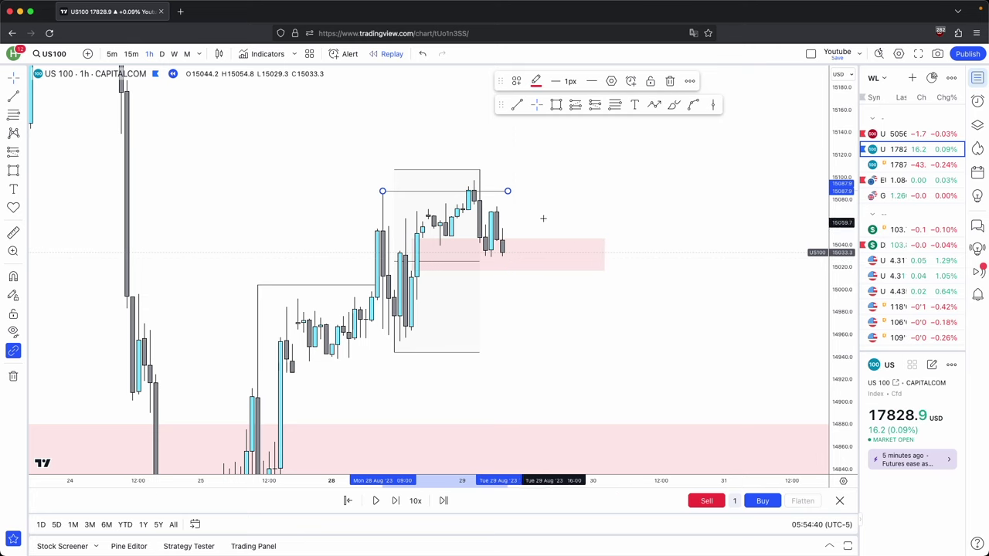
{"action": "left_click", "coordinate": [670, 81]}
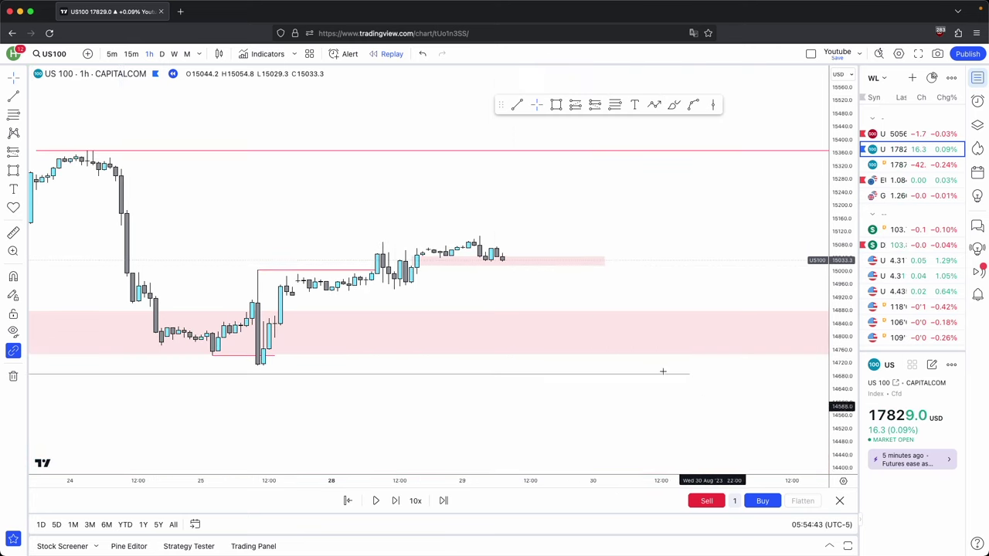
Place a long position at 15033.6 with its stop at 14940.6, raise the target, and delete the position.
{"action": "scroll", "coordinate": [664, 386], "scroll_direction": "down", "scroll_amount": 1}
{"action": "left_click_drag", "start_coordinate": [835, 336], "coordinate": [836, 178]}
{"action": "left_click", "coordinate": [576, 104]}
{"action": "left_click", "coordinate": [569, 255]}
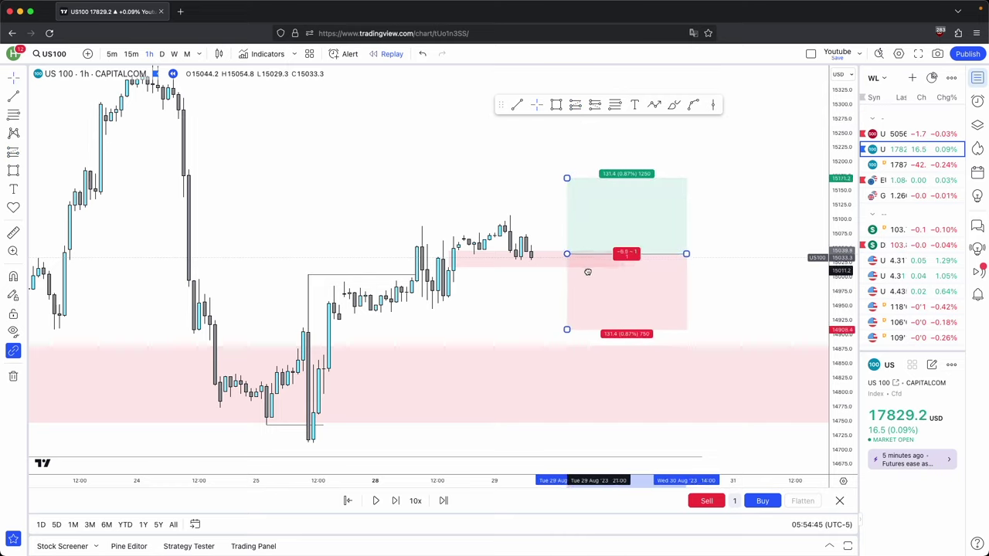
{"action": "left_click_drag", "start_coordinate": [595, 271], "coordinate": [534, 272]}
{"action": "left_click_drag", "start_coordinate": [503, 320], "coordinate": [503, 305]}
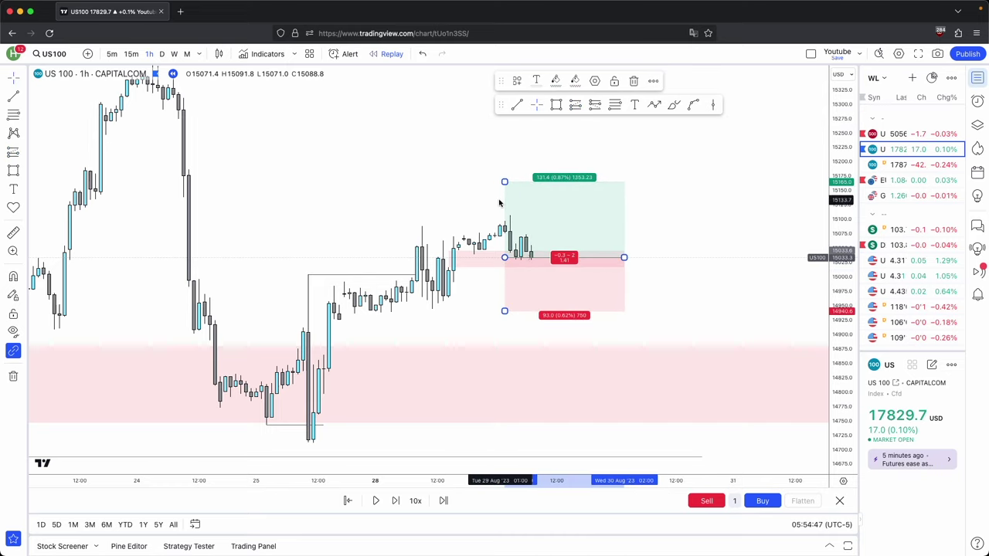
{"action": "left_click_drag", "start_coordinate": [503, 180], "coordinate": [503, 116]}
{"action": "left_click", "coordinate": [633, 81]}
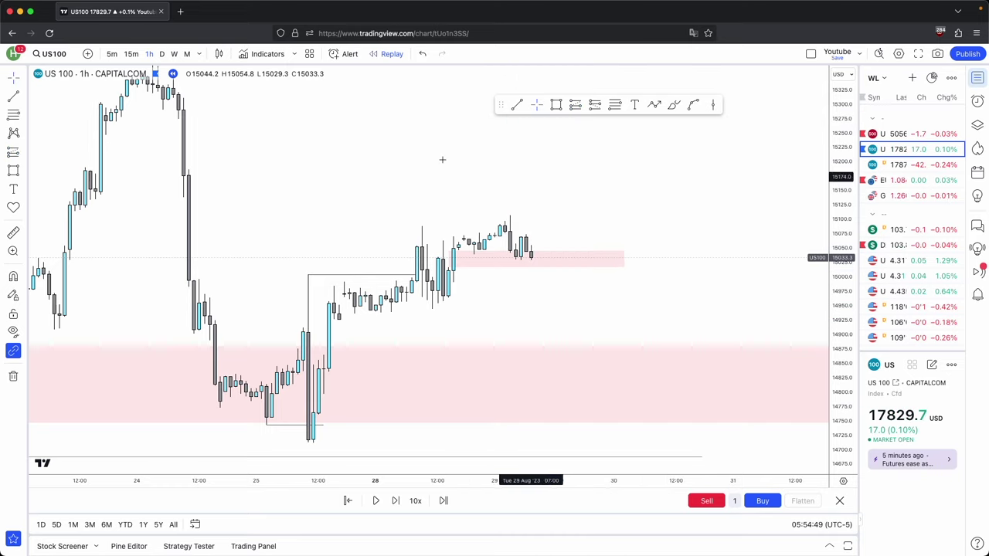
Switch to the five-minute timeframe and advance the replay candle by candle to about 09:35 on 29 August.
{"action": "left_click", "coordinate": [131, 54]}
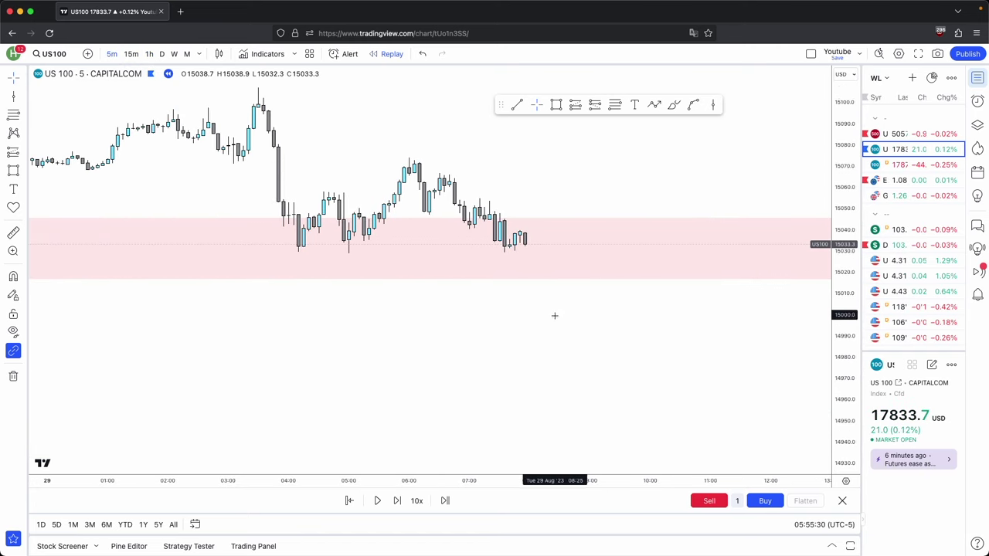
{"action": "left_click_drag", "start_coordinate": [729, 156], "coordinate": [707, 259]}
{"action": "left_click_drag", "start_coordinate": [853, 205], "coordinate": [834, 345]}
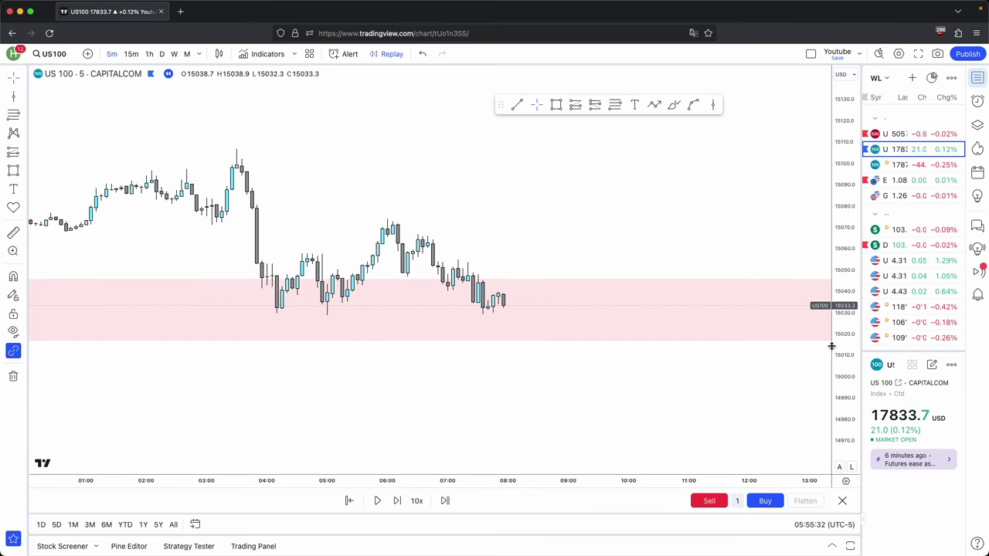
{"action": "scroll", "coordinate": [799, 337], "scroll_direction": "down", "scroll_amount": 3}
{"action": "left_click_drag", "start_coordinate": [668, 259], "coordinate": [651, 262]}
{"action": "left_click_drag", "start_coordinate": [446, 462], "coordinate": [420, 461]}
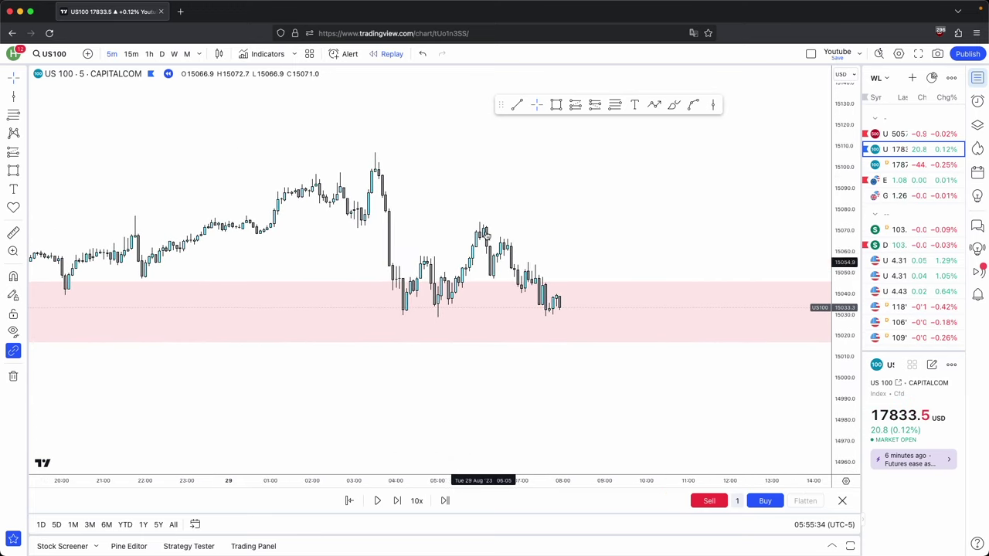
{"action": "left_click", "coordinate": [398, 497]}
{"action": "left_click", "coordinate": [398, 497]}
{"action": "left_click", "coordinate": [398, 497]}
{"action": "left_click", "coordinate": [398, 497]}
{"action": "left_click", "coordinate": [398, 496]}
{"action": "left_click", "coordinate": [398, 497]}
{"action": "left_click", "coordinate": [398, 497]}
{"action": "left_click", "coordinate": [398, 497]}
{"action": "left_click", "coordinate": [398, 497]}
Draw a horizontal line from the 08:10 five-minute swing high at about 15049 to about 09:15.
{"action": "left_click_drag", "start_coordinate": [649, 245], "coordinate": [647, 231]}
{"action": "scroll", "coordinate": [646, 232], "scroll_direction": "up", "scroll_amount": 2}
{"action": "left_click_drag", "start_coordinate": [841, 347], "coordinate": [838, 279]}
{"action": "left_click_drag", "start_coordinate": [572, 238], "coordinate": [636, 228]}
{"action": "scroll", "coordinate": [636, 228], "scroll_direction": "up", "scroll_amount": 2}
{"action": "key", "text": "alt+t"}
{"action": "left_click", "coordinate": [436, 252]}
{"action": "left_click", "coordinate": [499, 254], "text": "shift"}
{"action": "left_click", "coordinate": [485, 248]}
Check the rally on the hourly and daily timeframes and return to the five-minute timeframe.
{"action": "left_click", "coordinate": [149, 53]}
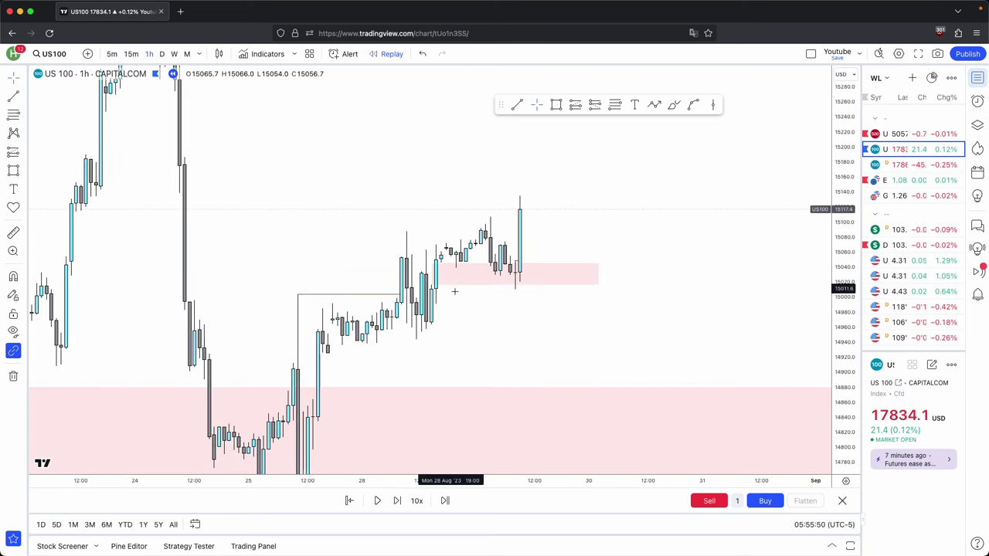
{"action": "left_click", "coordinate": [162, 53]}
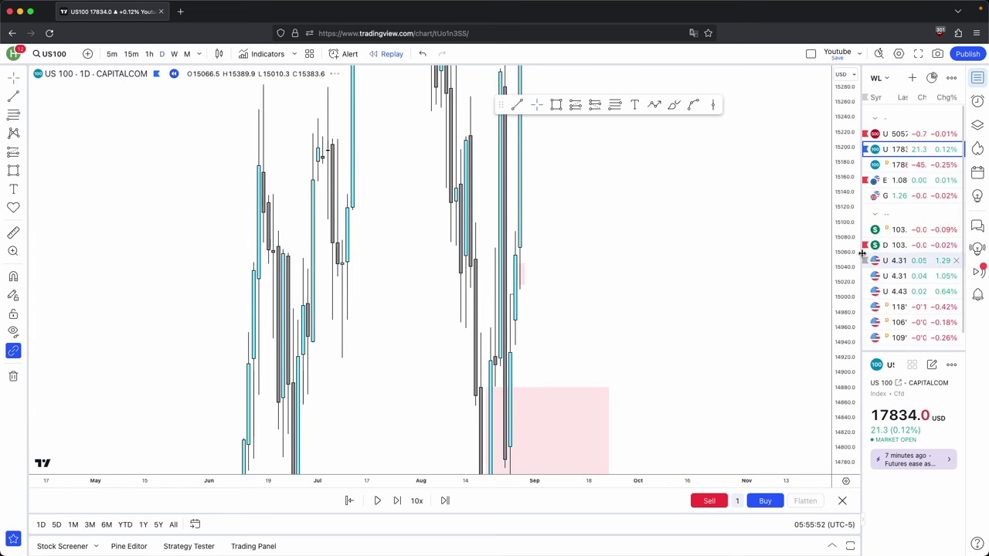
{"action": "left_click", "coordinate": [112, 54]}
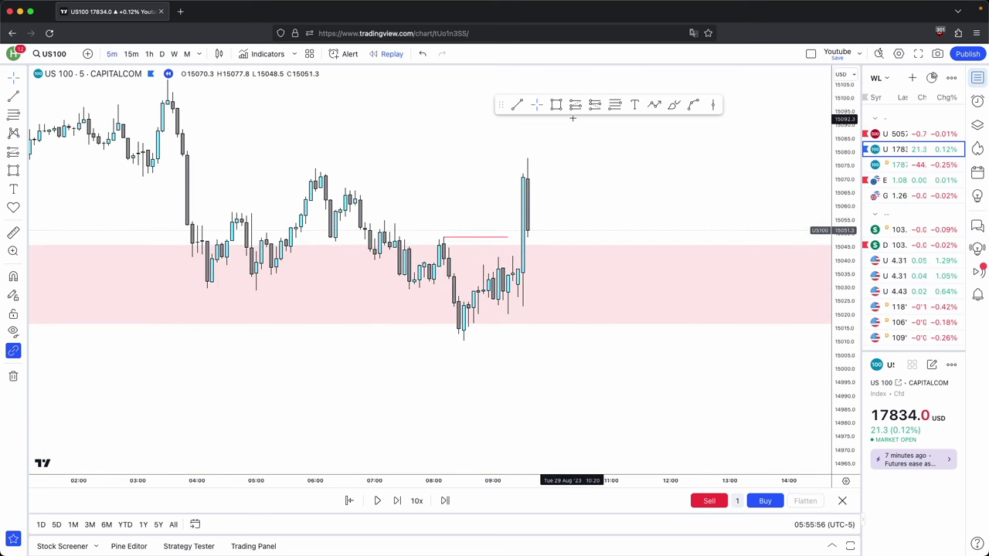
Box the five-minute gap left by the strong rally candle, from about 15048 down to 15037, extending to about 11:50.
{"action": "left_click", "coordinate": [557, 105]}
{"action": "left_click", "coordinate": [523, 239]}
{"action": "left_click", "coordinate": [661, 268]}
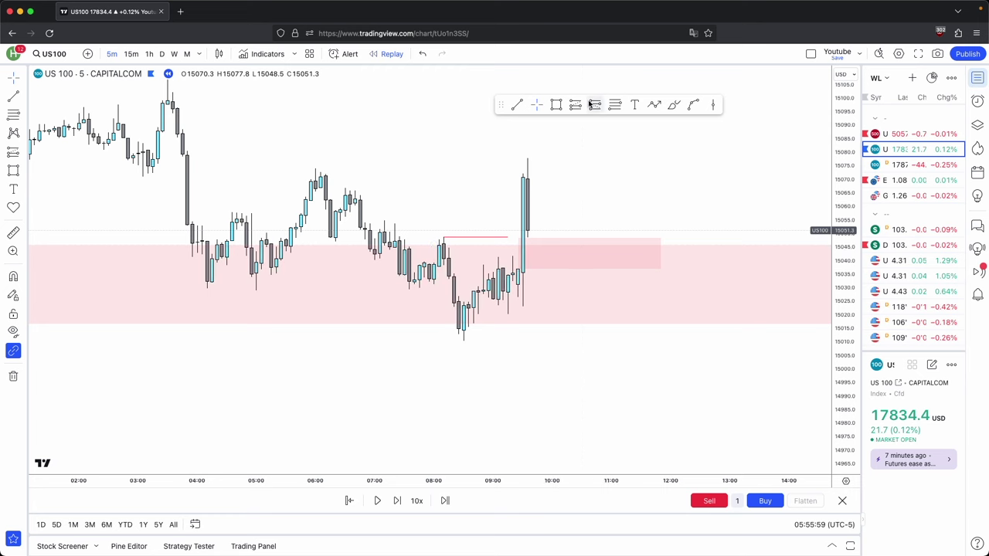
Place a long position beside the five-minute gap with entry at 15048.3, stop at 15020.4 and target at 15085.8.
{"action": "left_click", "coordinate": [569, 238]}
{"action": "left_click_drag", "start_coordinate": [569, 293], "coordinate": [570, 325]}
{"action": "mouse_move", "coordinate": [546, 209]}
{"action": "left_mouse_down"}
{"action": "mouse_move", "coordinate": [540, 268]}
{"action": "mouse_move", "coordinate": [563, 206]}
{"action": "left_mouse_up"}
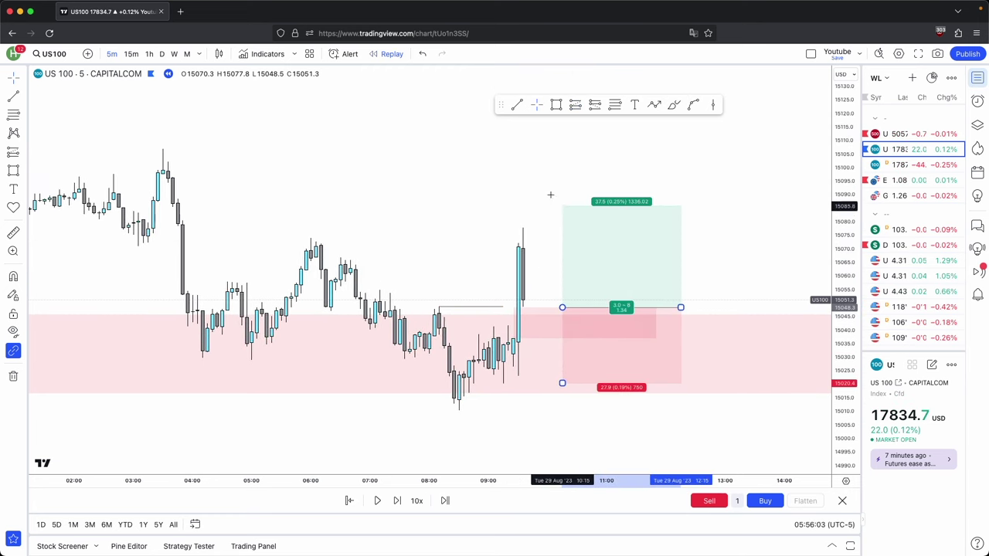
{"action": "left_click", "coordinate": [550, 195]}
{"action": "scroll", "coordinate": [517, 180], "scroll_direction": "down", "scroll_amount": 6}
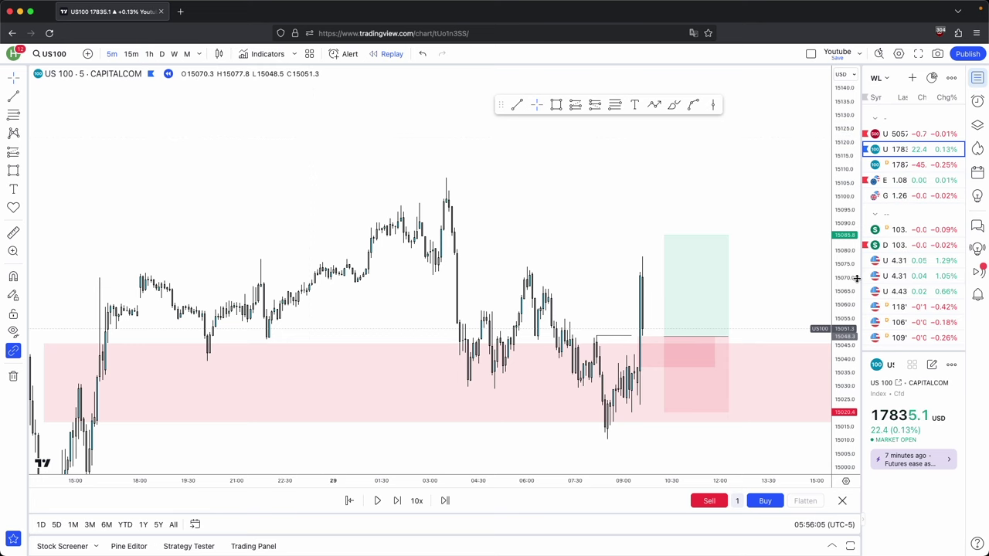
Extend the long position's target up to the upper horizontal high line at about 15366.8.
{"action": "scroll", "coordinate": [713, 250], "scroll_direction": "down", "scroll_amount": 5}
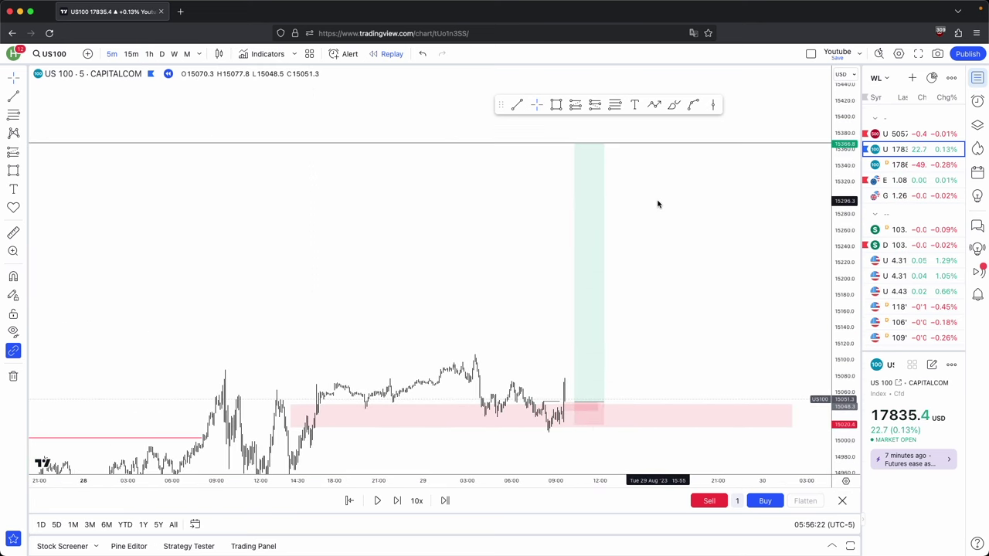
{"action": "scroll", "coordinate": [719, 191], "scroll_direction": "up", "scroll_amount": 2}
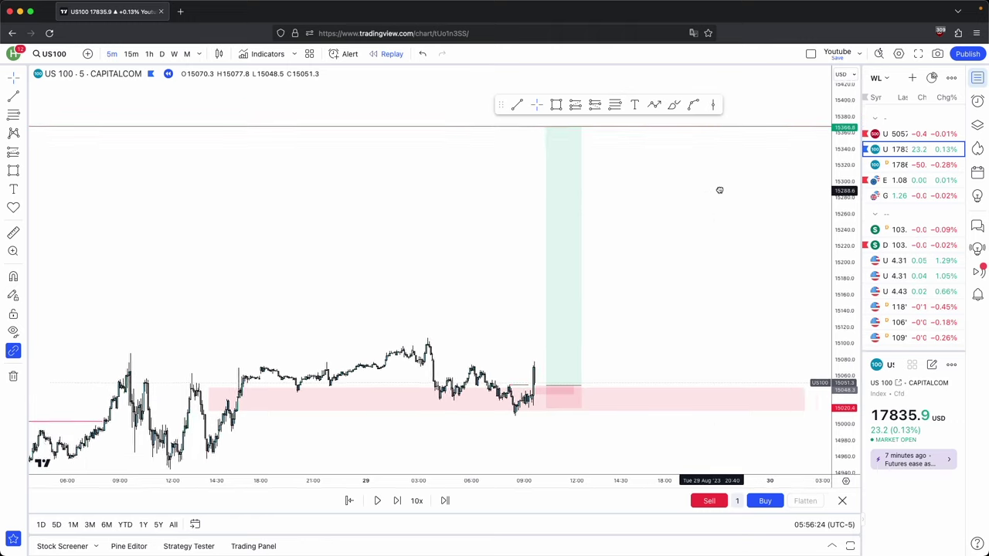
{"action": "left_click", "coordinate": [576, 311]}
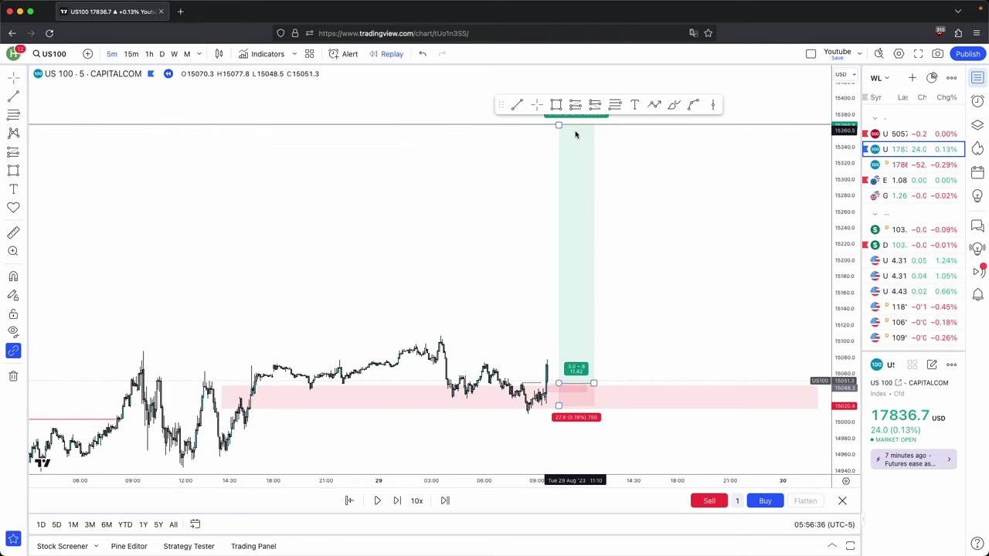
{"action": "scroll", "coordinate": [685, 186], "scroll_direction": "up", "scroll_amount": 3}
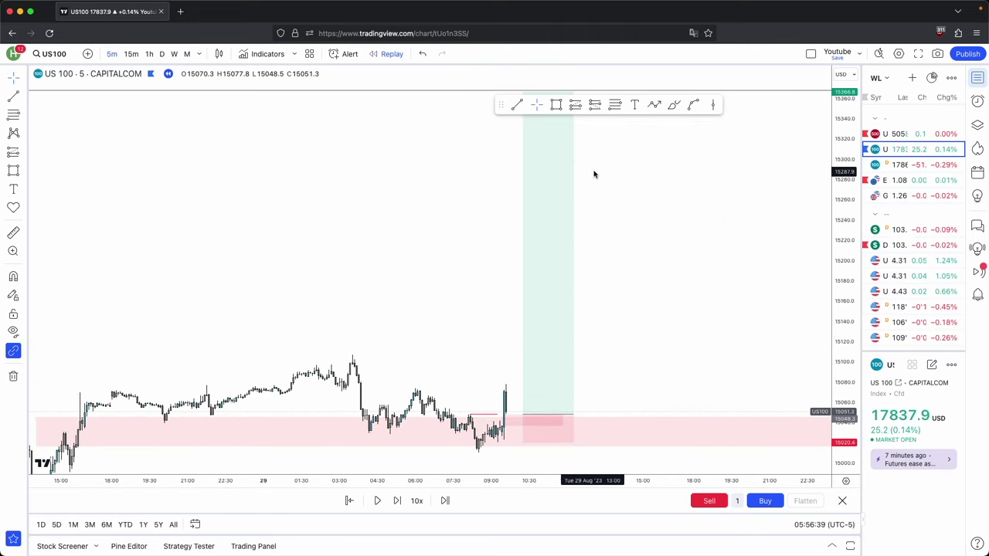
Lower the long position's target to about 15104.9, near the 29 August morning swing high.
{"action": "left_click", "coordinate": [539, 121]}
{"action": "left_click_drag", "start_coordinate": [520, 88], "coordinate": [510, 357]}
{"action": "left_click", "coordinate": [491, 360]}
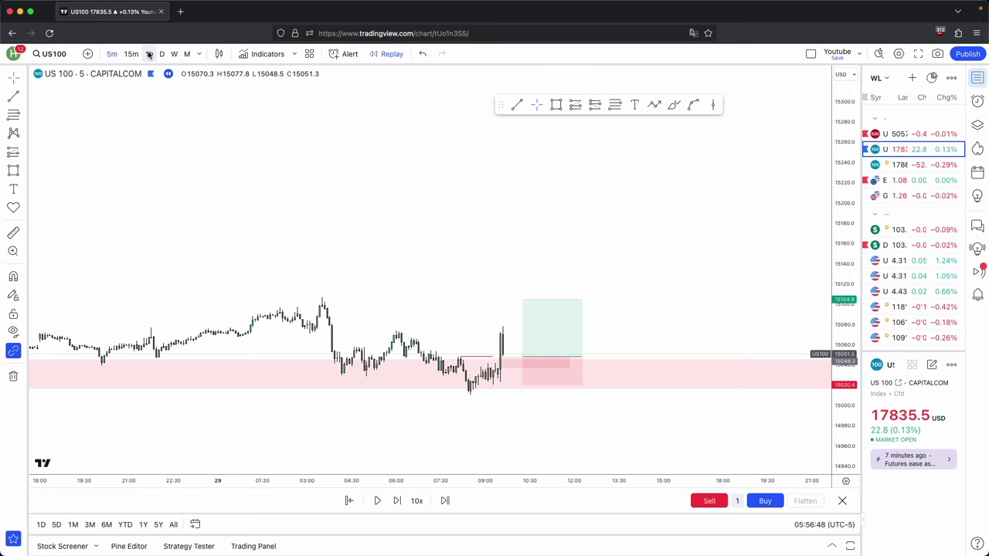
Switch to the hourly timeframe and rewind the replay to just before the 09:00 candle on 29 August.
{"action": "left_click", "coordinate": [149, 54]}
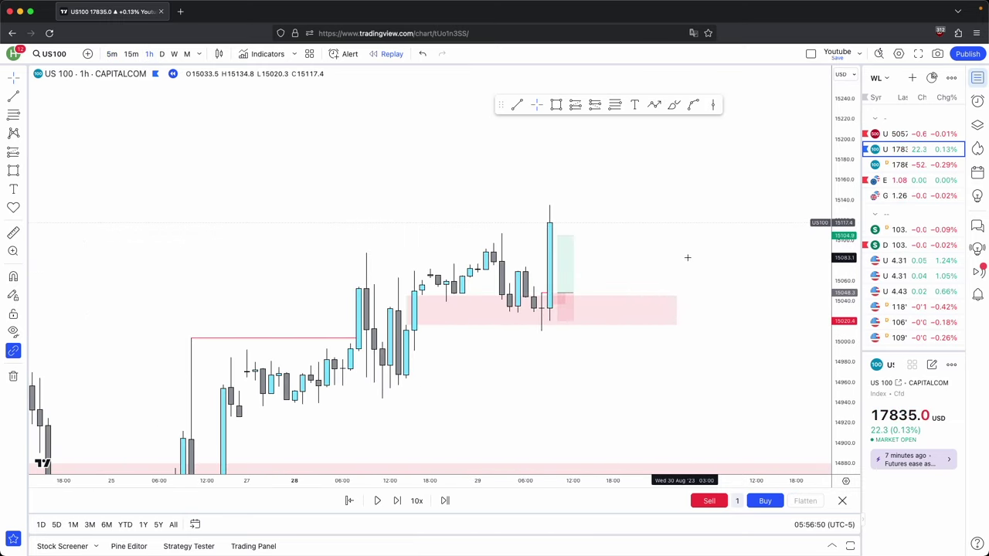
{"action": "left_click", "coordinate": [349, 501]}
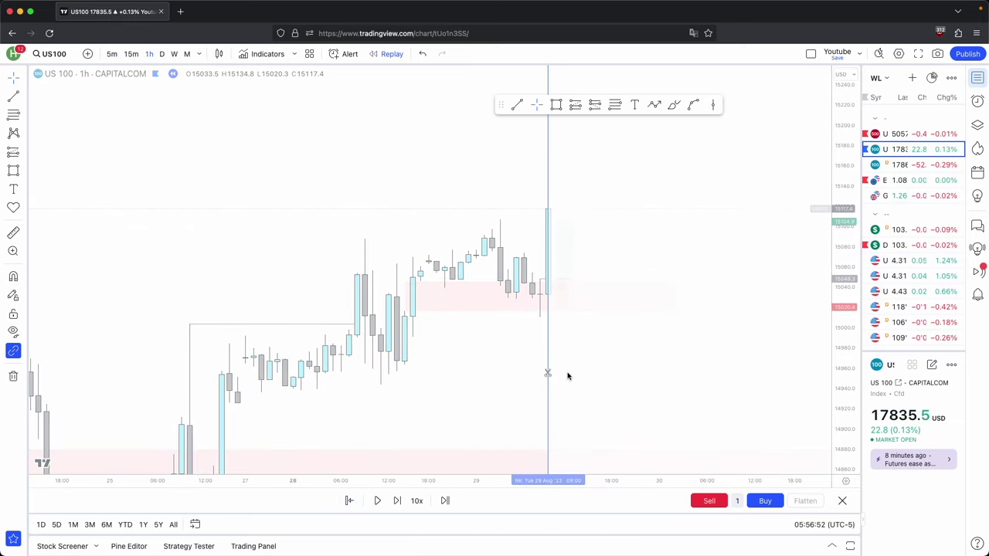
{"action": "left_click", "coordinate": [571, 374]}
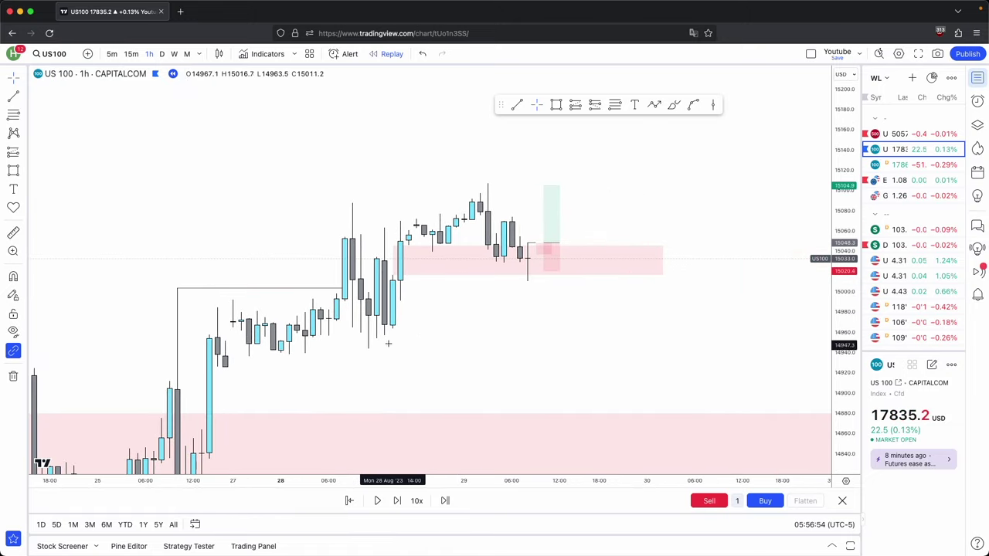
Draw a horizontal line from the 03:00 hourly swing high on 29 August at about 15107 to about midnight on 30 August.
{"action": "left_click", "coordinate": [487, 164], "text": "super"}
{"action": "left_click", "coordinate": [646, 203], "text": "shift"}
{"action": "left_click_drag", "start_coordinate": [652, 214], "coordinate": [631, 232]}
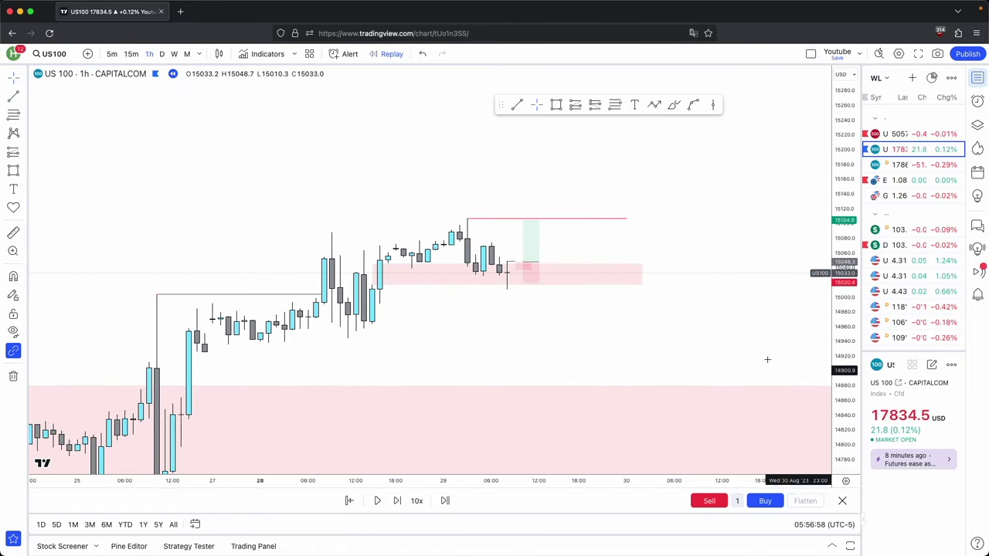
Sketch a rising zigzag path from the hourly gap towards the upper high line, and delete it.
{"action": "scroll", "coordinate": [768, 358], "scroll_direction": "down", "scroll_amount": 3}
{"action": "left_click", "coordinate": [654, 105]}
{"action": "left_click", "coordinate": [584, 310]}
{"action": "left_click", "coordinate": [626, 204]}
{"action": "left_click", "coordinate": [674, 260]}
{"action": "left_click", "coordinate": [721, 129]}
{"action": "left_click", "coordinate": [769, 202]}
{"action": "double_click", "coordinate": [785, 69]}
{"action": "left_click", "coordinate": [672, 81]}
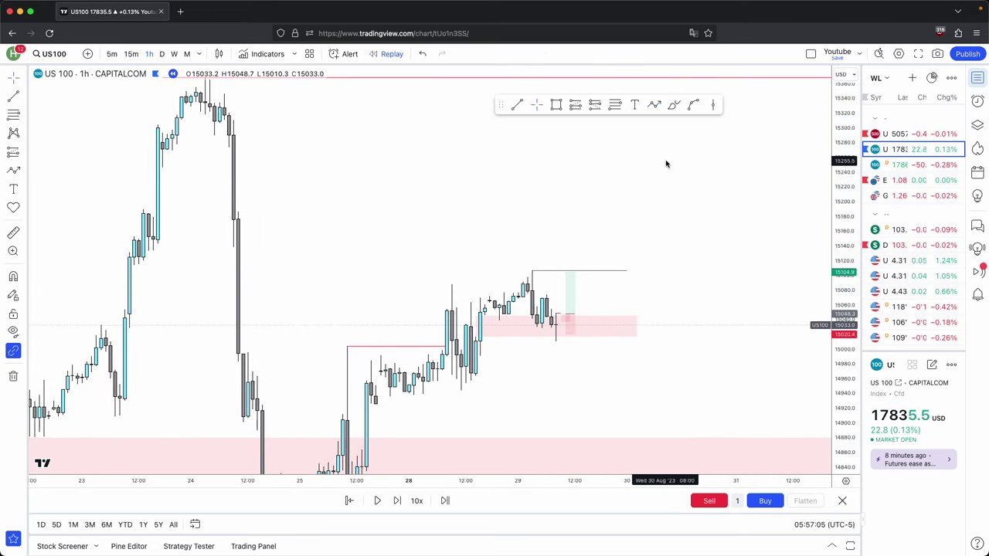
Align the long position's target with the new swing-high line at 15106.8.
{"action": "scroll", "coordinate": [523, 376], "scroll_direction": "up", "scroll_amount": 3}
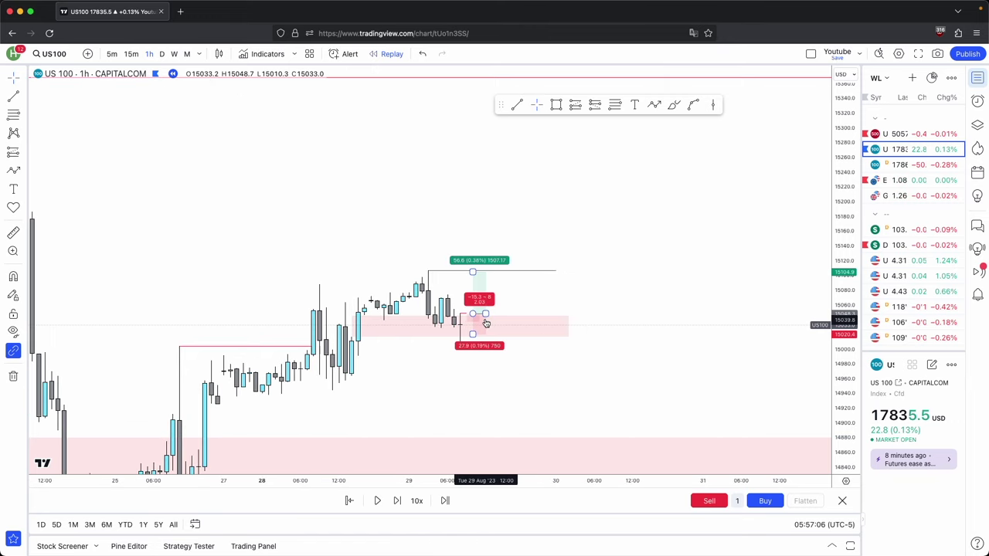
{"action": "left_click_drag", "start_coordinate": [497, 306], "coordinate": [509, 325]}
{"action": "left_click_drag", "start_coordinate": [486, 291], "coordinate": [447, 294]}
{"action": "left_click", "coordinate": [432, 262]}
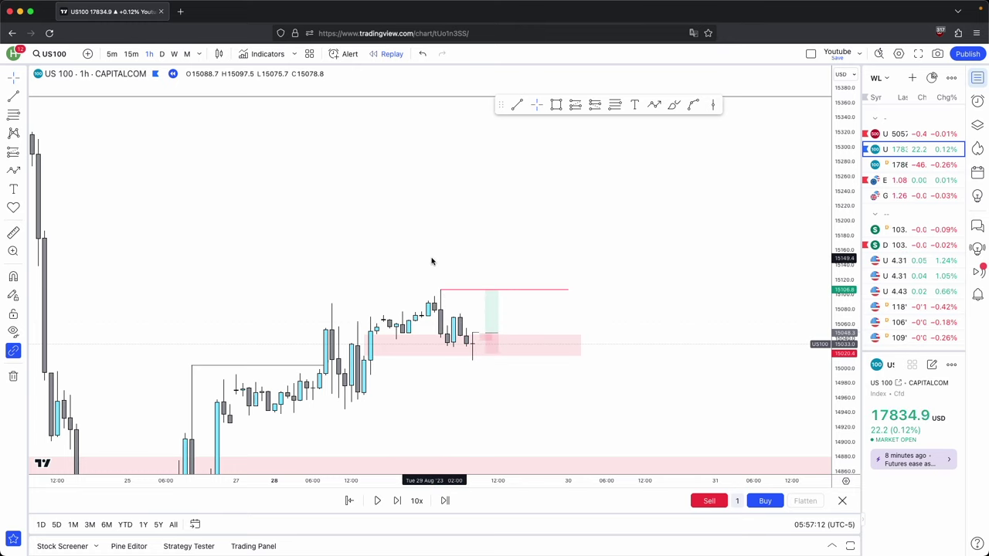
Switch to the five-minute timeframe and advance the replay to the 09:45 candle on 29 August.
{"action": "left_click", "coordinate": [112, 53]}
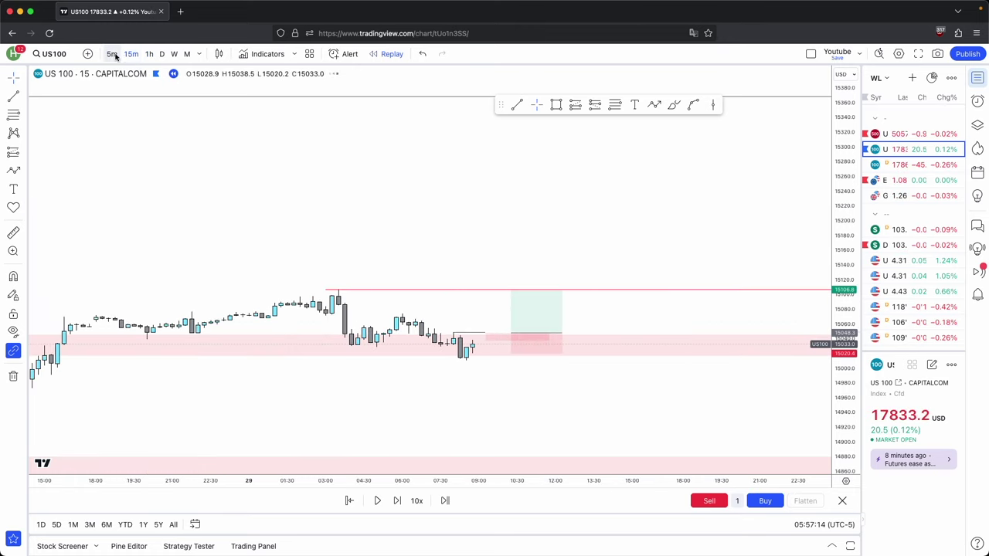
{"action": "left_click", "coordinate": [395, 501]}
{"action": "left_click", "coordinate": [396, 500]}
{"action": "left_click", "coordinate": [395, 501]}
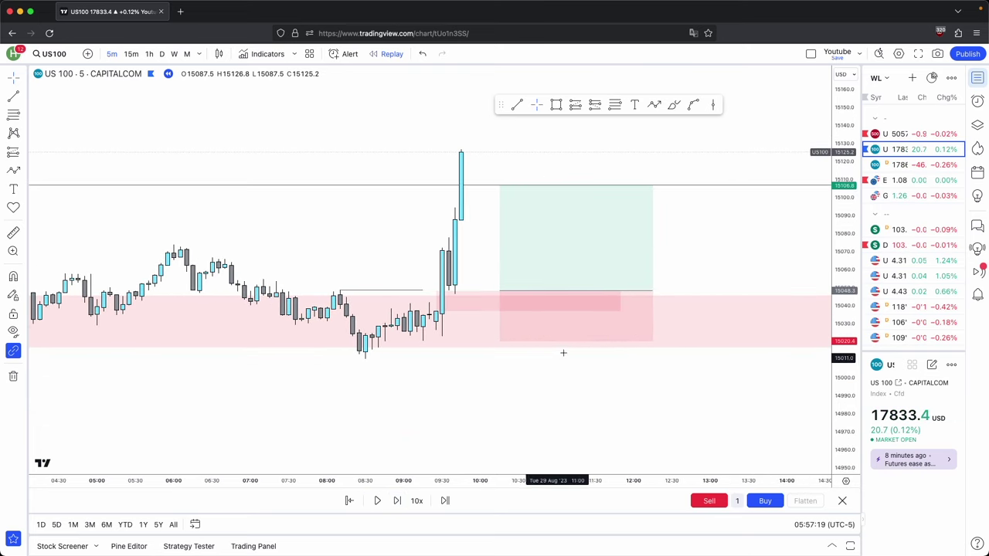
Move the long position back to start at about 09:35, with its entry at about 15047.5 on the gap's upper edge.
{"action": "left_click_drag", "start_coordinate": [500, 291], "coordinate": [448, 293]}
{"action": "left_click", "coordinate": [675, 253]}
{"action": "left_click_drag", "start_coordinate": [674, 253], "coordinate": [773, 231]}
{"action": "scroll", "coordinate": [792, 294], "scroll_direction": "up", "scroll_amount": 3}
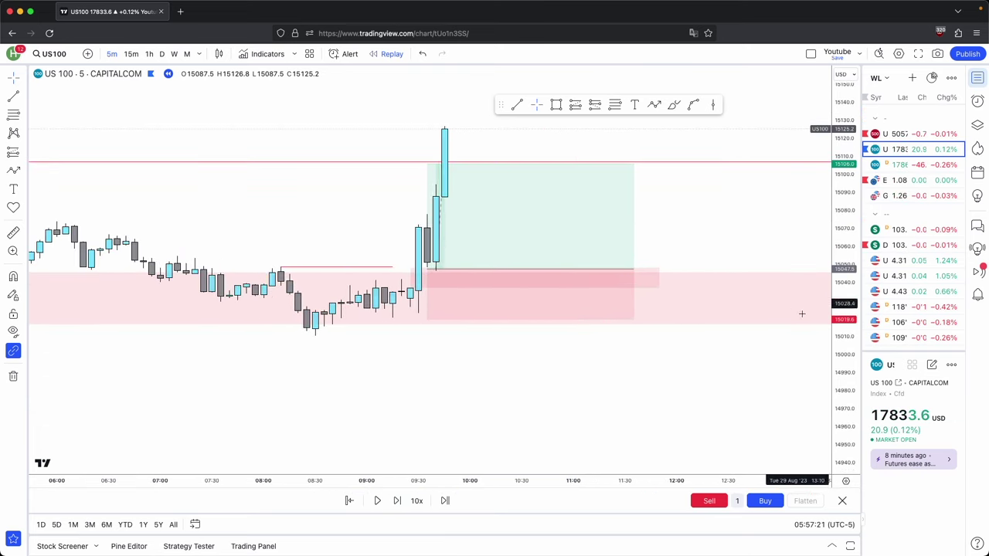
{"action": "left_click_drag", "start_coordinate": [844, 355], "coordinate": [844, 216]}
{"action": "left_click_drag", "start_coordinate": [639, 239], "coordinate": [816, 227]}
{"action": "scroll", "coordinate": [815, 227], "scroll_direction": "up", "scroll_amount": 4}
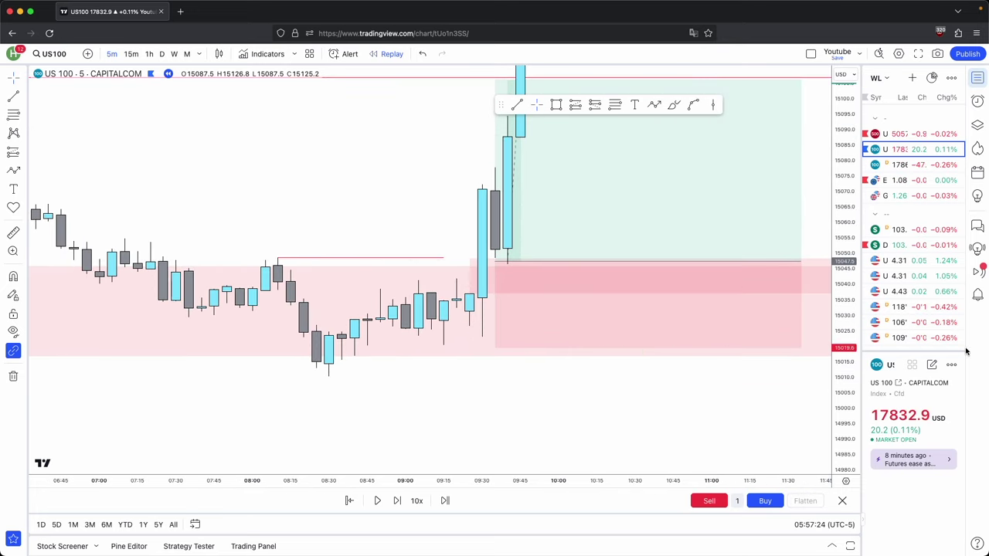
Shift the long position aside to inspect the gap, and bring it back to start at about 09:40 with entry at 15048.0.
{"action": "left_click_drag", "start_coordinate": [856, 377], "coordinate": [848, 314]}
{"action": "left_click_drag", "start_coordinate": [602, 350], "coordinate": [781, 372]}
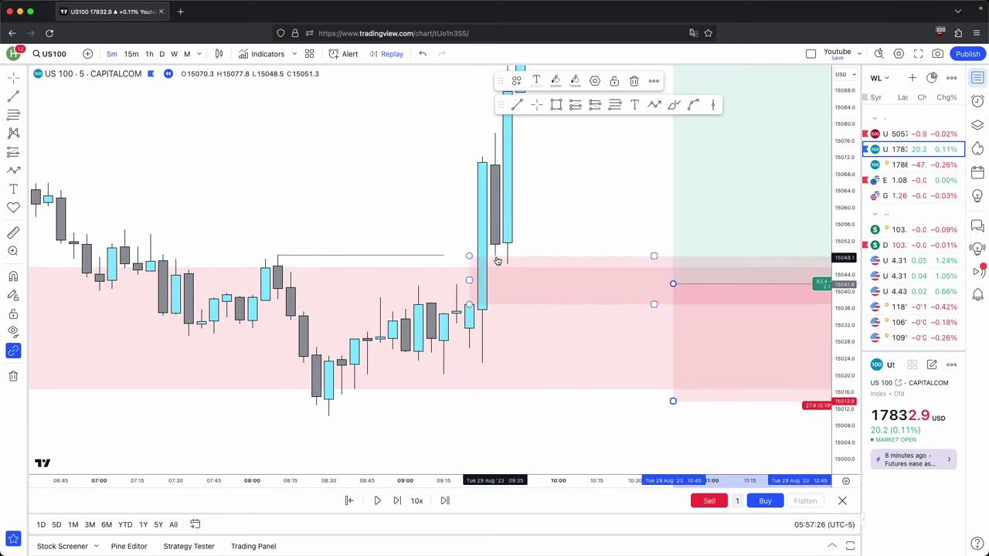
{"action": "left_click", "coordinate": [451, 268]}
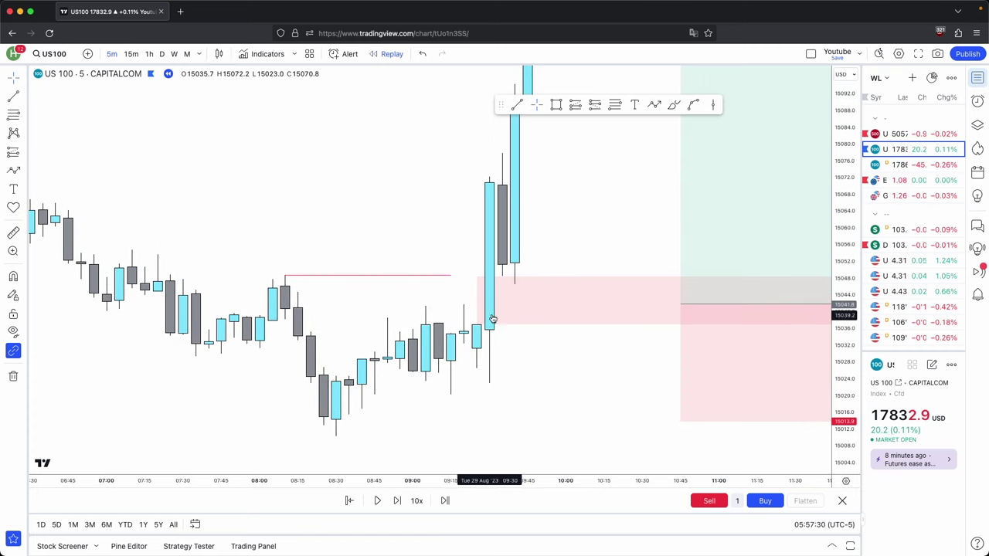
{"action": "left_click_drag", "start_coordinate": [740, 375], "coordinate": [568, 347]}
{"action": "scroll", "coordinate": [435, 219], "scroll_direction": "down", "scroll_amount": 3}
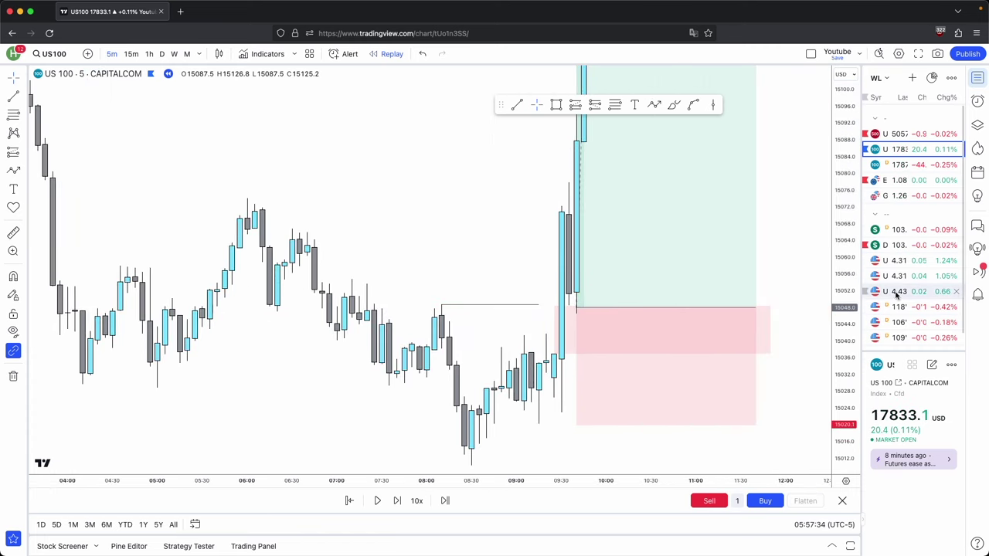
{"action": "scroll", "coordinate": [733, 378], "scroll_direction": "down", "scroll_amount": 3}
{"action": "left_click_drag", "start_coordinate": [734, 378], "coordinate": [648, 331]}
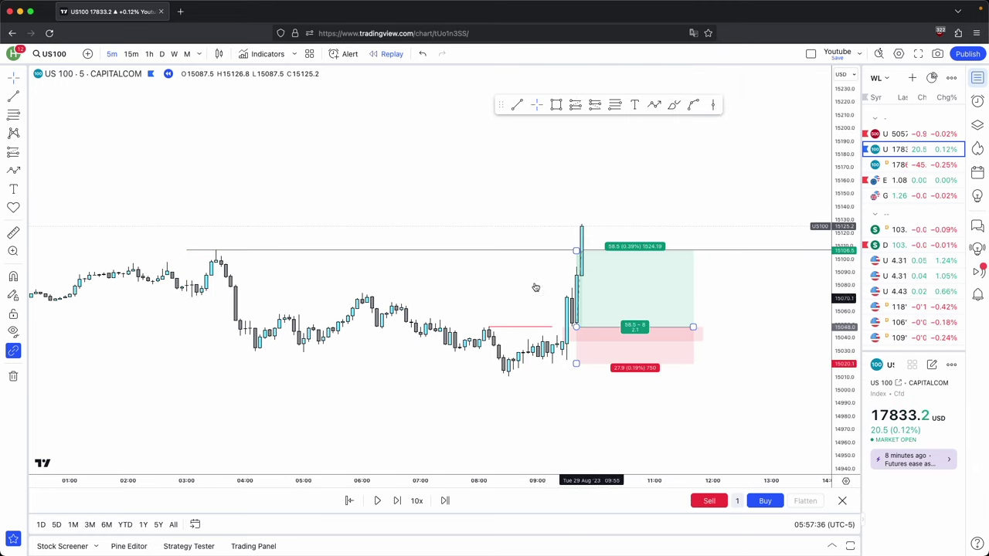
Raise the long position's target to the upper high line at 15367.1.
{"action": "scroll", "coordinate": [535, 288], "scroll_direction": "down", "scroll_amount": 3}
{"action": "left_click", "coordinate": [470, 252]}
{"action": "scroll", "coordinate": [680, 274], "scroll_direction": "right", "scroll_amount": 5}
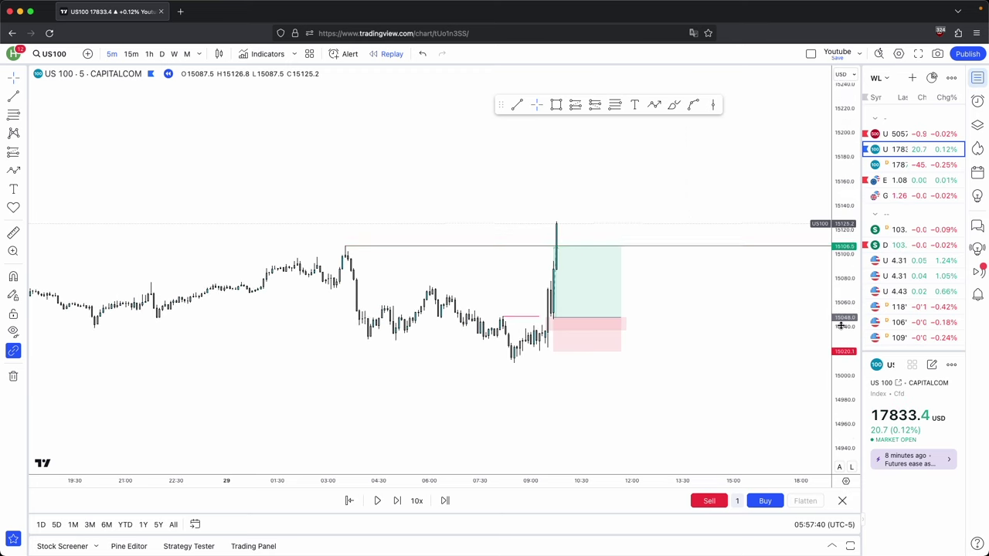
{"action": "scroll", "coordinate": [719, 307], "scroll_direction": "down", "scroll_amount": 1}
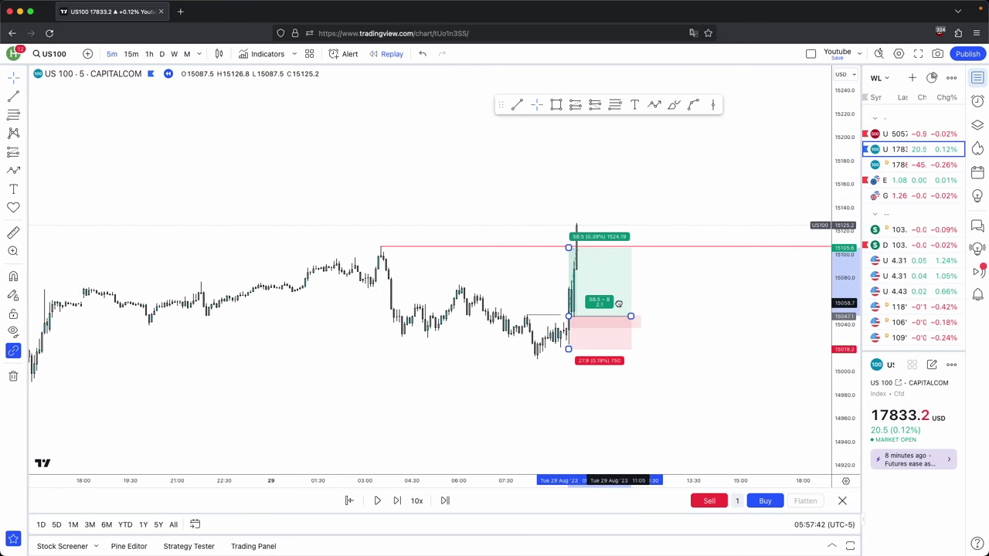
{"action": "scroll", "coordinate": [735, 283], "scroll_direction": "up", "scroll_amount": 4}
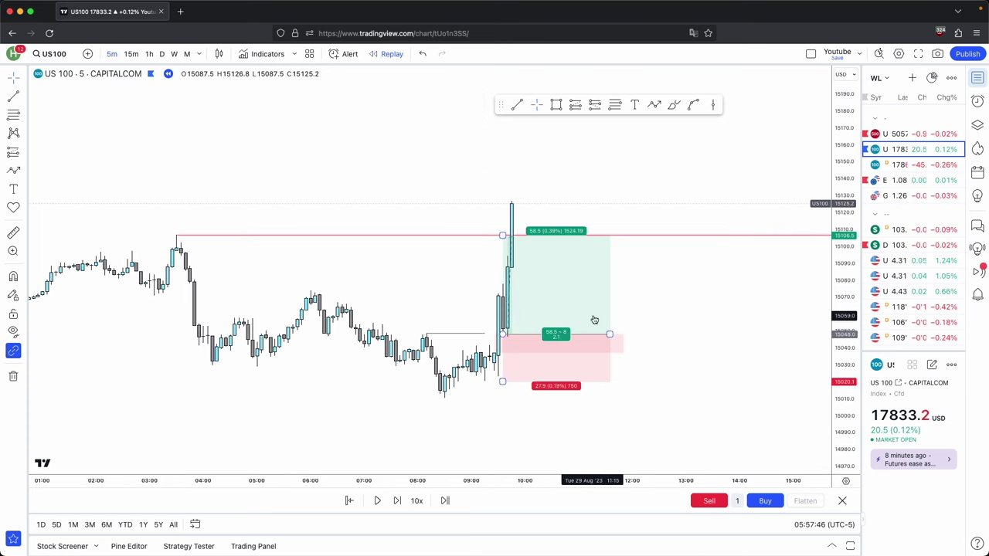
{"action": "left_click_drag", "start_coordinate": [844, 268], "coordinate": [844, 326]}
{"action": "left_click_drag", "start_coordinate": [686, 318], "coordinate": [685, 336]}
{"action": "left_click_drag", "start_coordinate": [501, 260], "coordinate": [499, 159]}
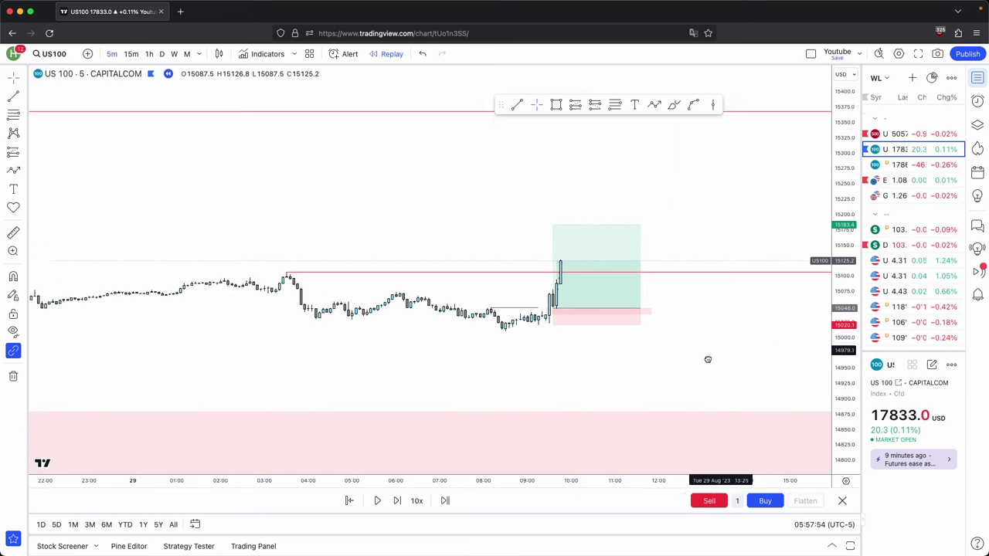
{"action": "left_click_drag", "start_coordinate": [530, 237], "coordinate": [528, 125]}
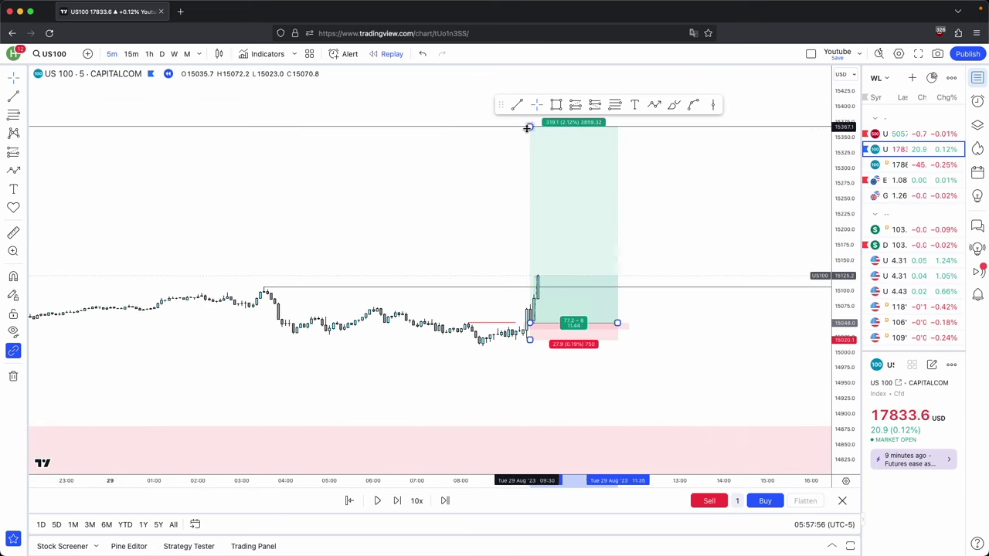
Switch to the hourly timeframe and advance the replay candle by candle until price passes the 24 August high line.
{"action": "left_click", "coordinate": [149, 54]}
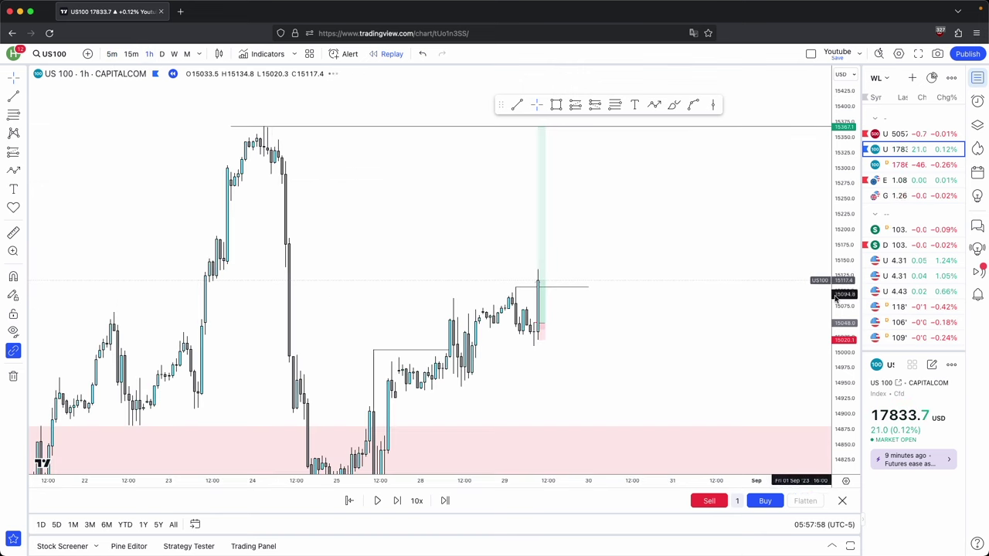
{"action": "left_click_drag", "start_coordinate": [839, 298], "coordinate": [841, 394]}
{"action": "left_click", "coordinate": [397, 501]}
{"action": "left_click", "coordinate": [398, 501]}
{"action": "left_click", "coordinate": [397, 500]}
{"action": "left_click", "coordinate": [397, 501]}
{"action": "left_click", "coordinate": [397, 501]}
Widen the long position to about 15:00 on 29 August so it spans the rally up to its target.
{"action": "scroll", "coordinate": [519, 235], "scroll_direction": "up", "scroll_amount": 4}
{"action": "left_click_drag", "start_coordinate": [519, 235], "coordinate": [611, 245]}
{"action": "left_click", "coordinate": [599, 255]}
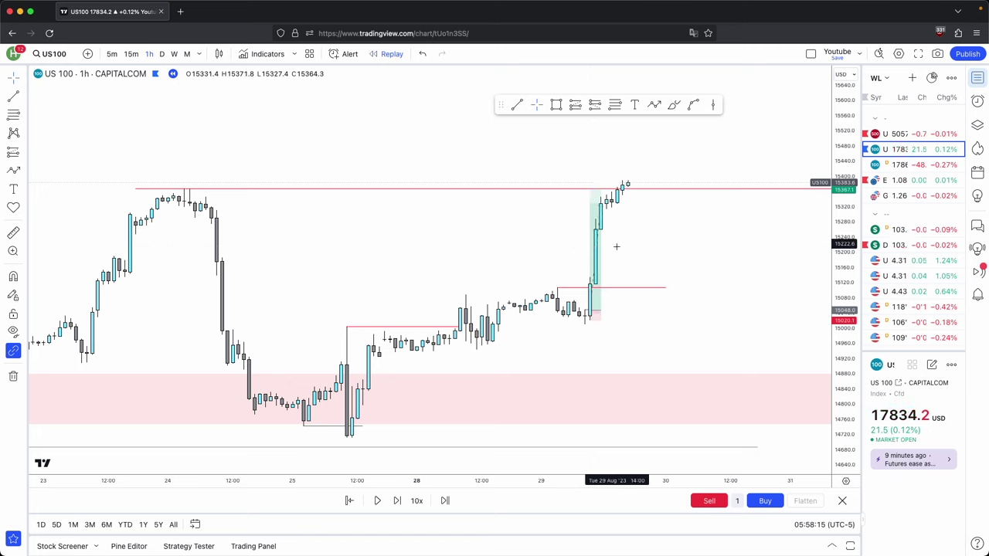
{"action": "left_click", "coordinate": [653, 265]}
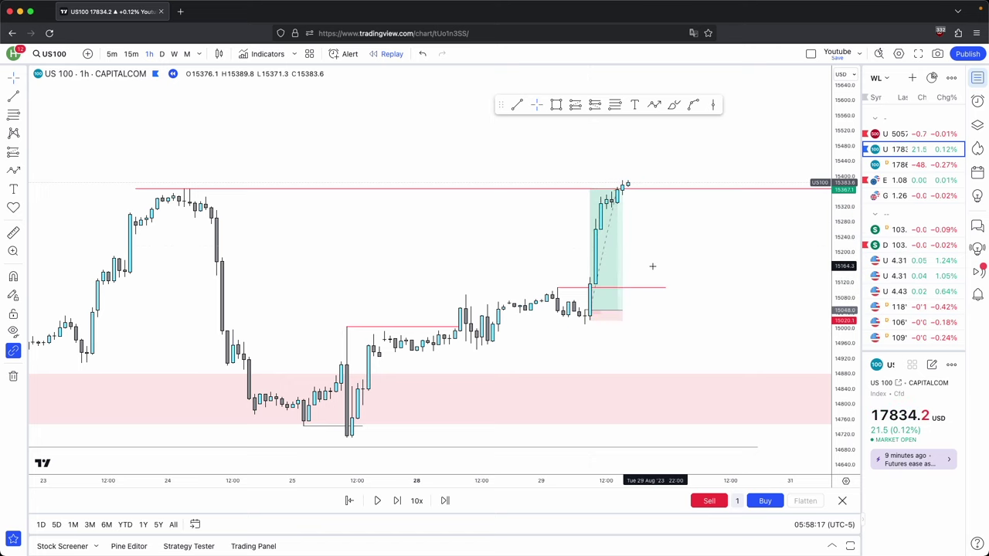
{"action": "left_click", "coordinate": [587, 226]}
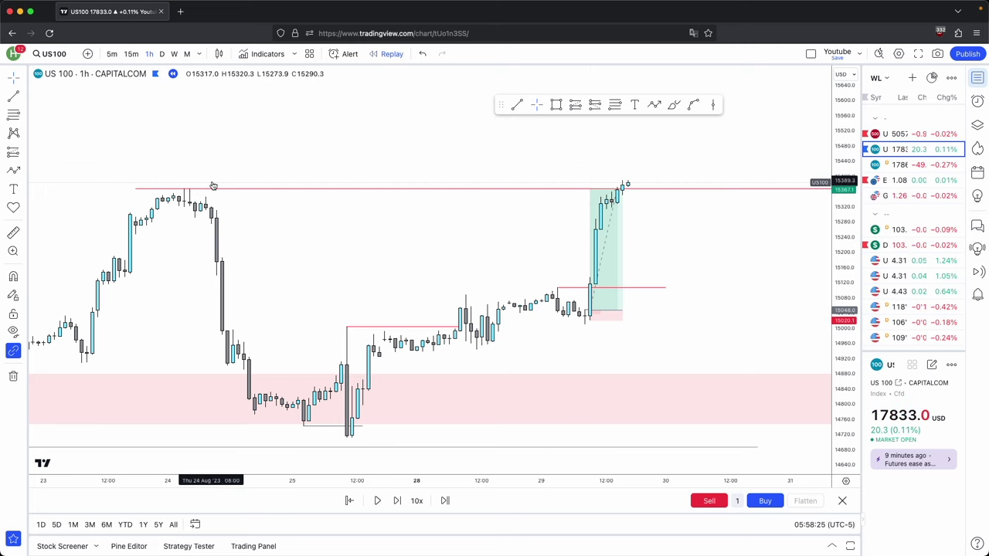
Review the trade on the 15-minute and hourly timeframes, including the hourly swings and gaps since 21 August.
{"action": "left_click", "coordinate": [130, 55]}
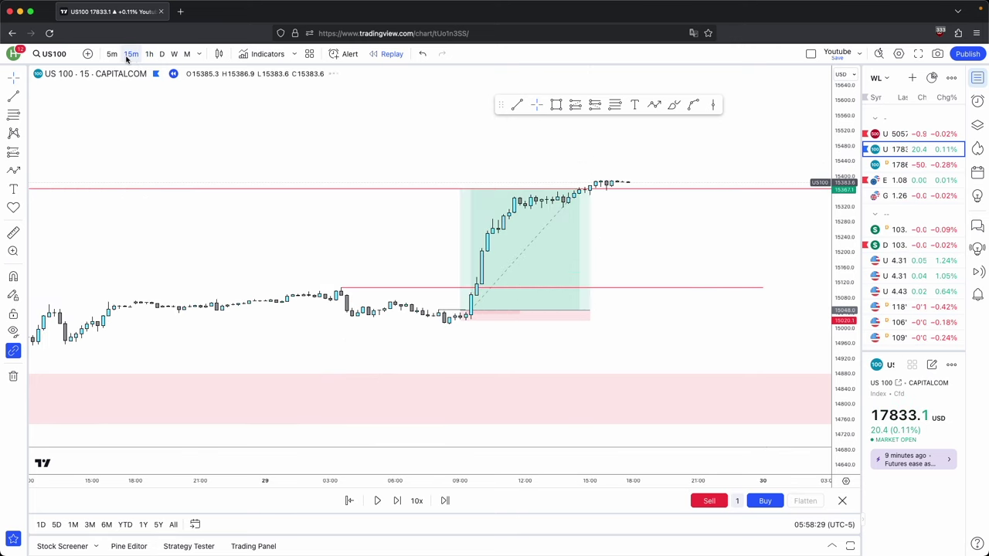
{"action": "left_click", "coordinate": [154, 55]}
{"action": "scroll", "coordinate": [765, 452], "scroll_direction": "down", "scroll_amount": 3}
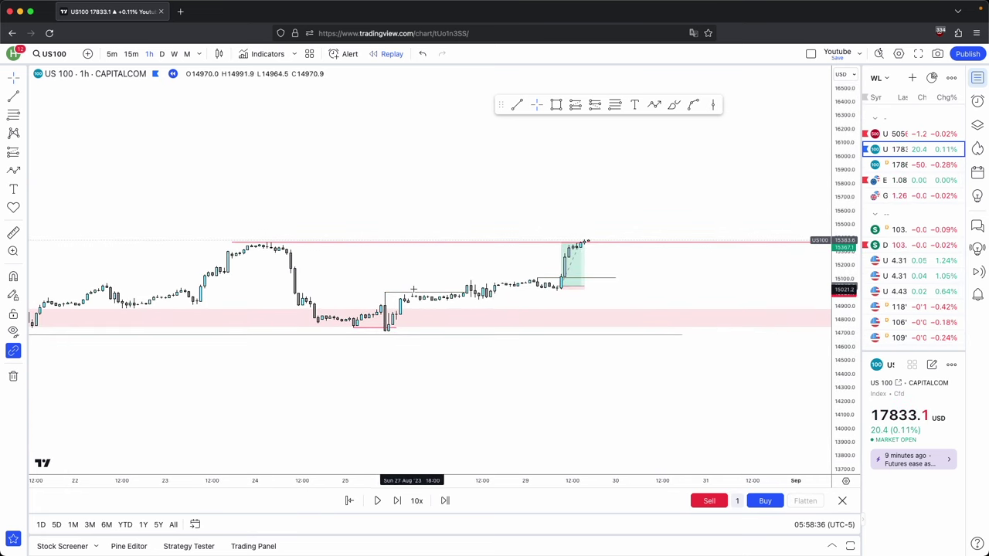
{"action": "left_click_drag", "start_coordinate": [836, 394], "coordinate": [836, 189]}
{"action": "left_click_drag", "start_coordinate": [707, 256], "coordinate": [768, 225]}
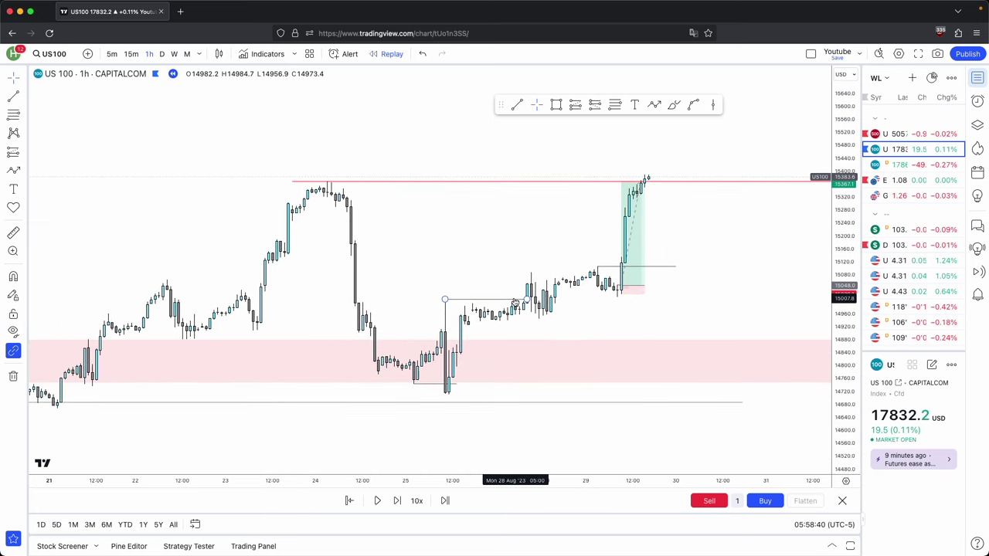
{"action": "scroll", "coordinate": [534, 201], "scroll_direction": "up", "scroll_amount": 2}
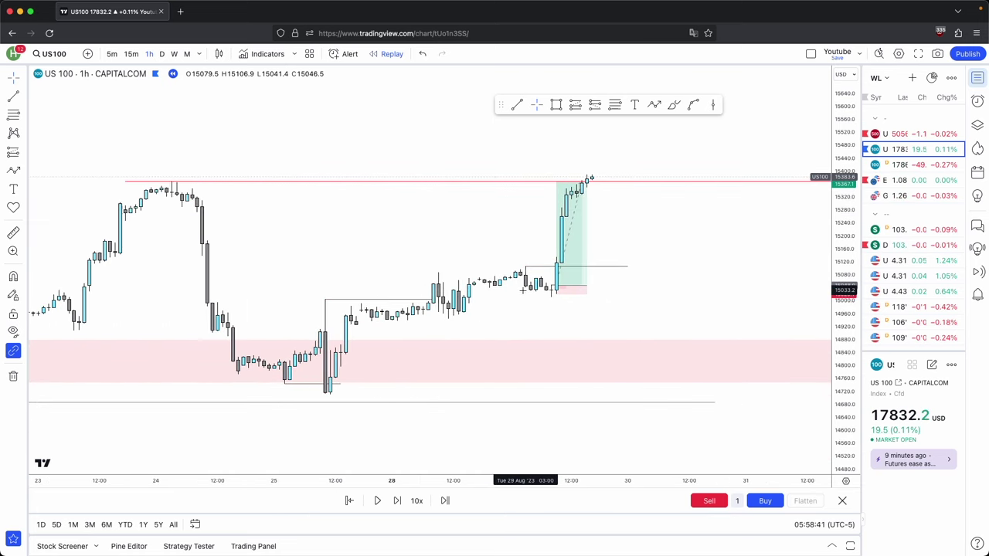
Switch to the daily timeframe and delete all drawings around the August swing, including the lines, the shaded zone and the long position.
{"action": "left_click", "coordinate": [112, 53]}
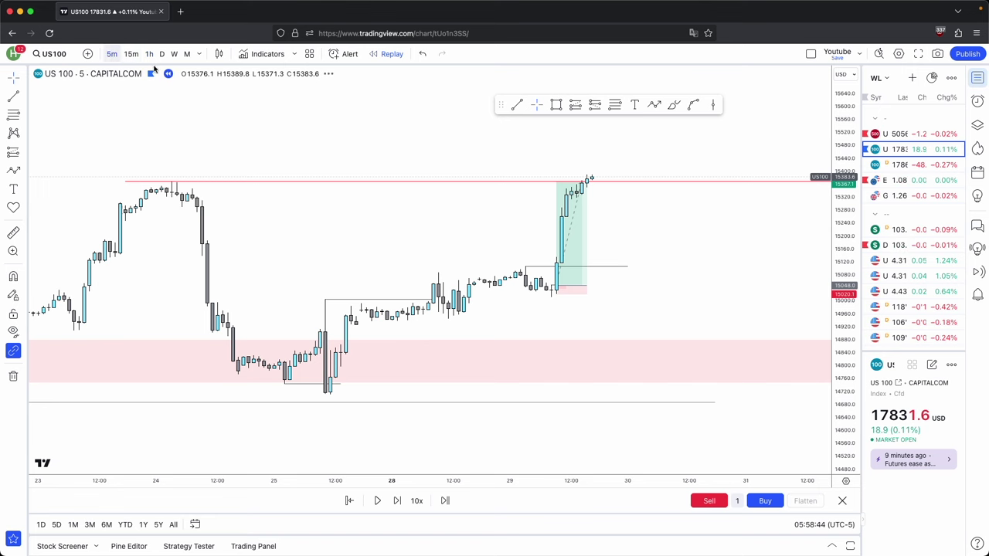
{"action": "left_click", "coordinate": [162, 53]}
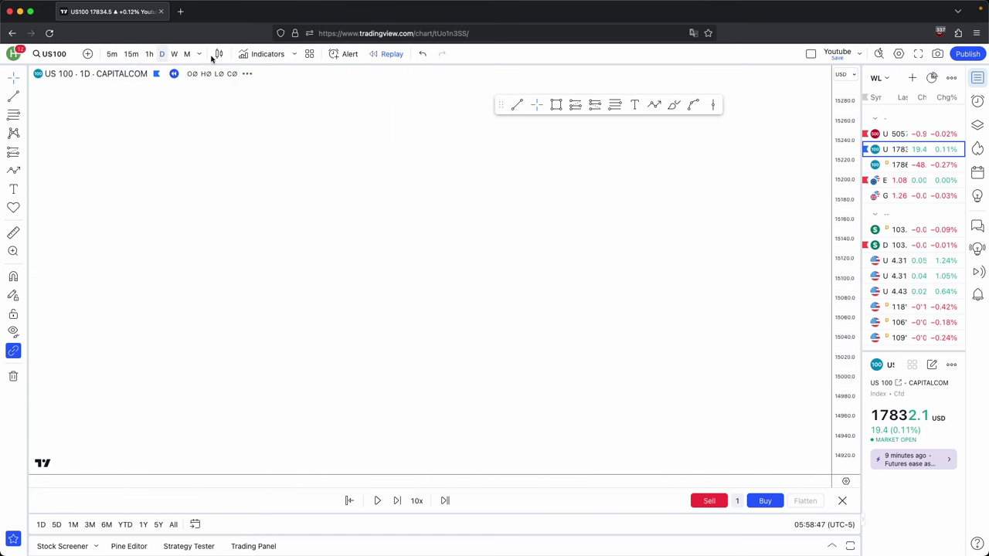
{"action": "left_click_drag", "start_coordinate": [777, 386], "coordinate": [515, 206]}
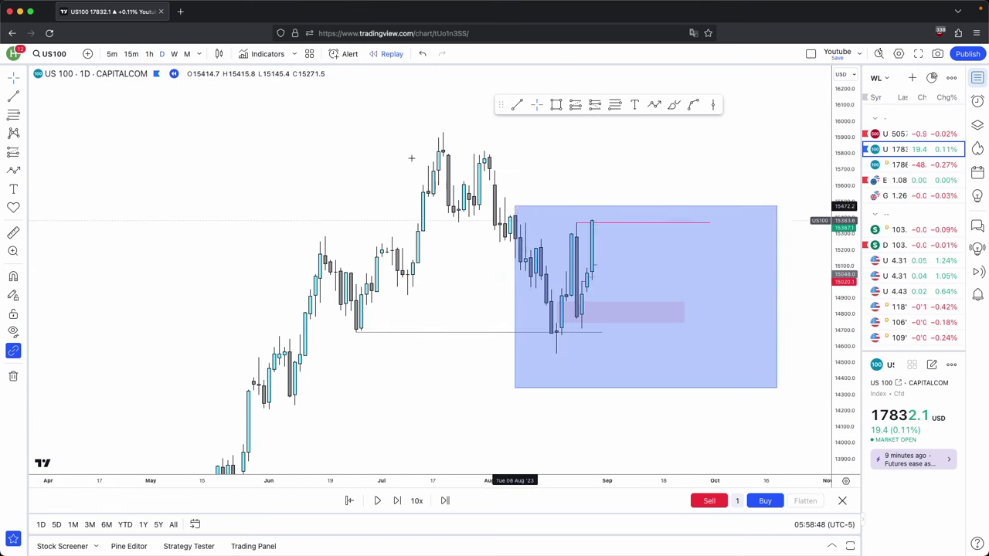
{"action": "left_click", "coordinate": [670, 82]}
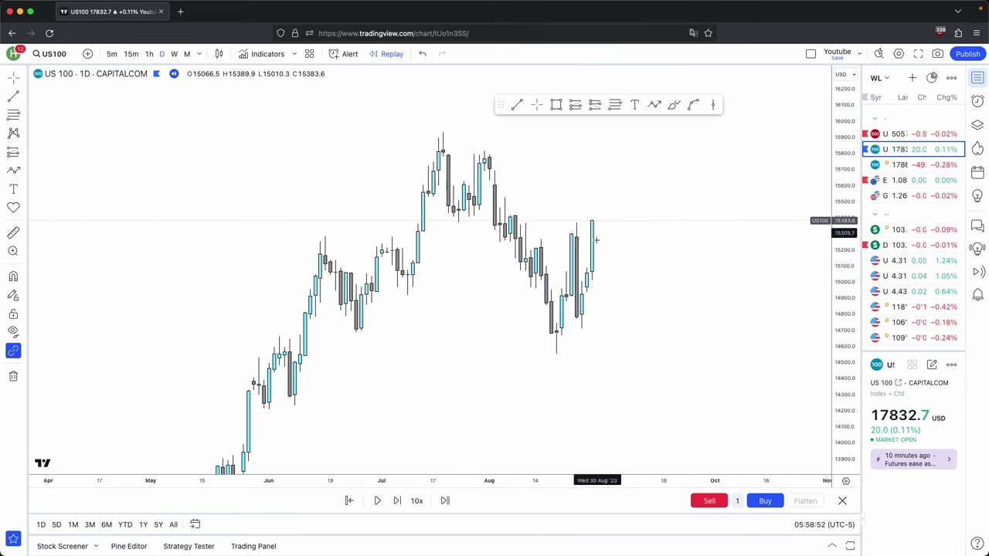
Switch to the 5-minute timeframe and frame the 29 August price action from overnight through the start of the rally.
{"action": "left_click", "coordinate": [150, 53]}
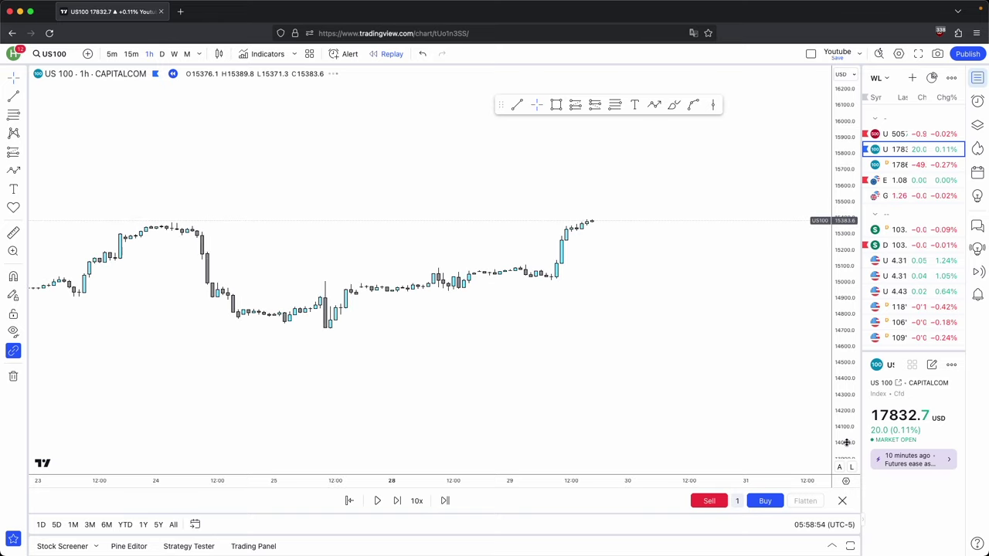
{"action": "left_click", "coordinate": [113, 54]}
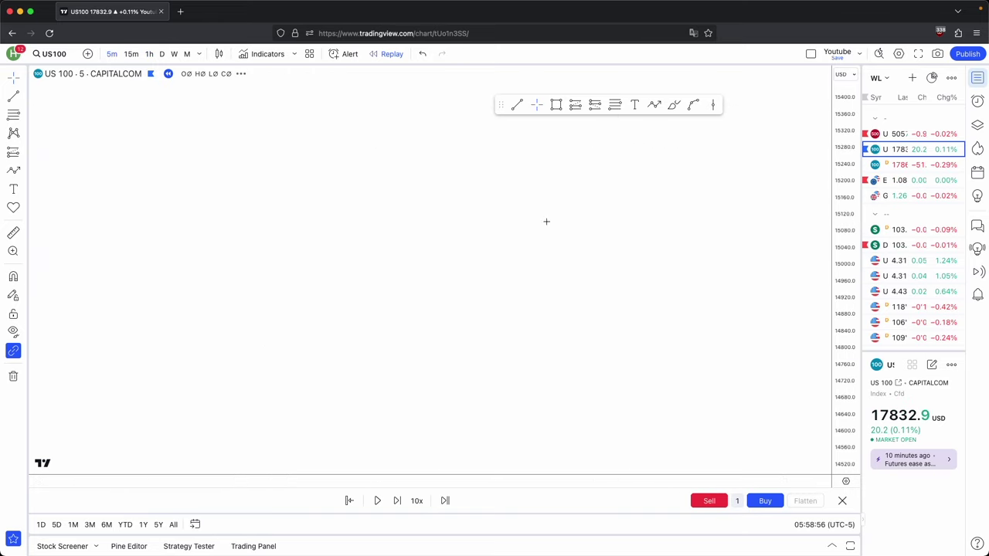
{"action": "scroll", "coordinate": [670, 305], "scroll_direction": "down", "scroll_amount": 4}
{"action": "left_click_drag", "start_coordinate": [565, 304], "coordinate": [734, 371]}
{"action": "left_click_drag", "start_coordinate": [851, 429], "coordinate": [848, 317]}
{"action": "left_click_drag", "start_coordinate": [704, 302], "coordinate": [700, 252]}
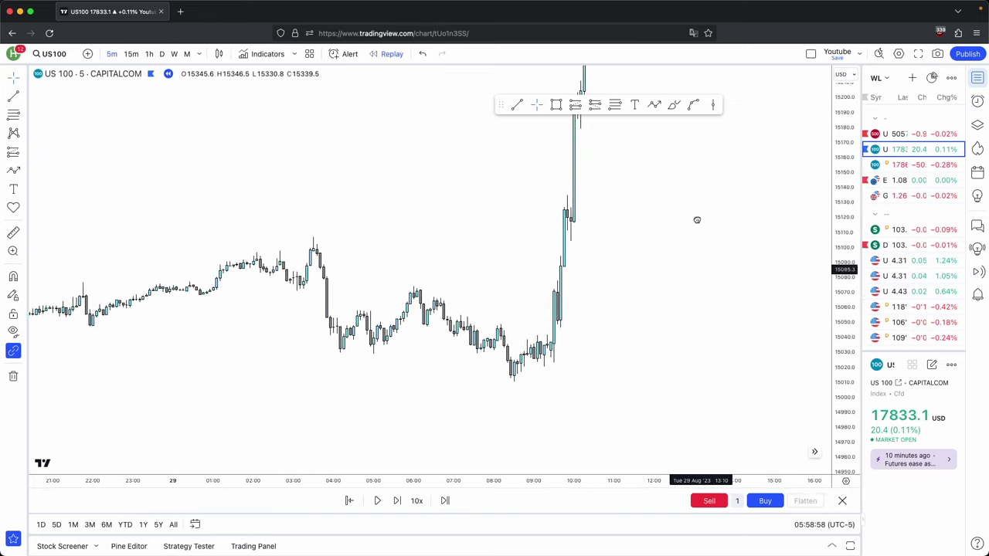